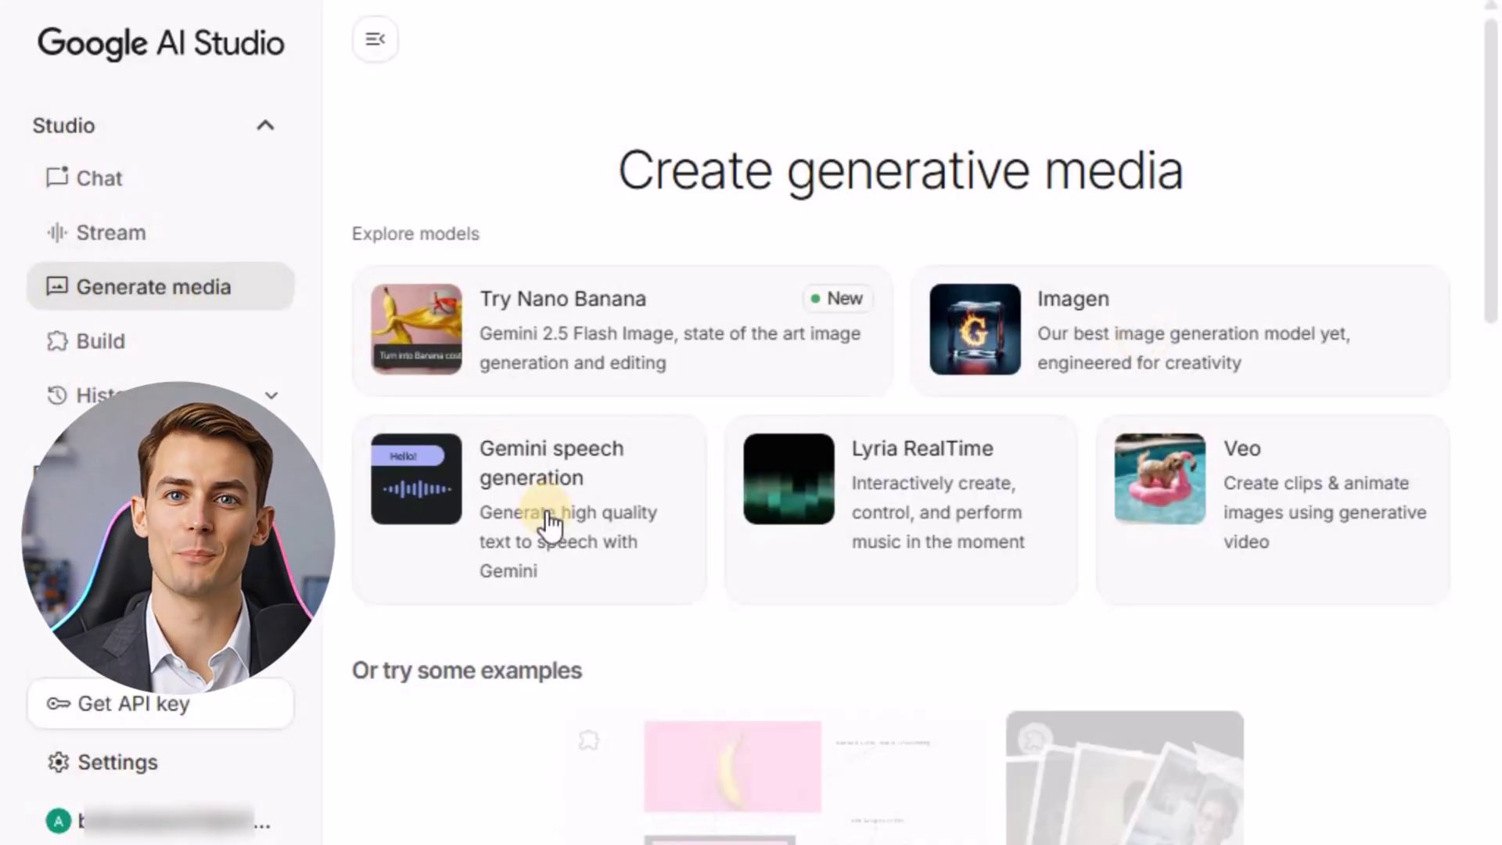
Step: Open the Veo video generator and set the aspect ratio to 16:9
{"action": "left_click", "coordinate": [1277, 507]}
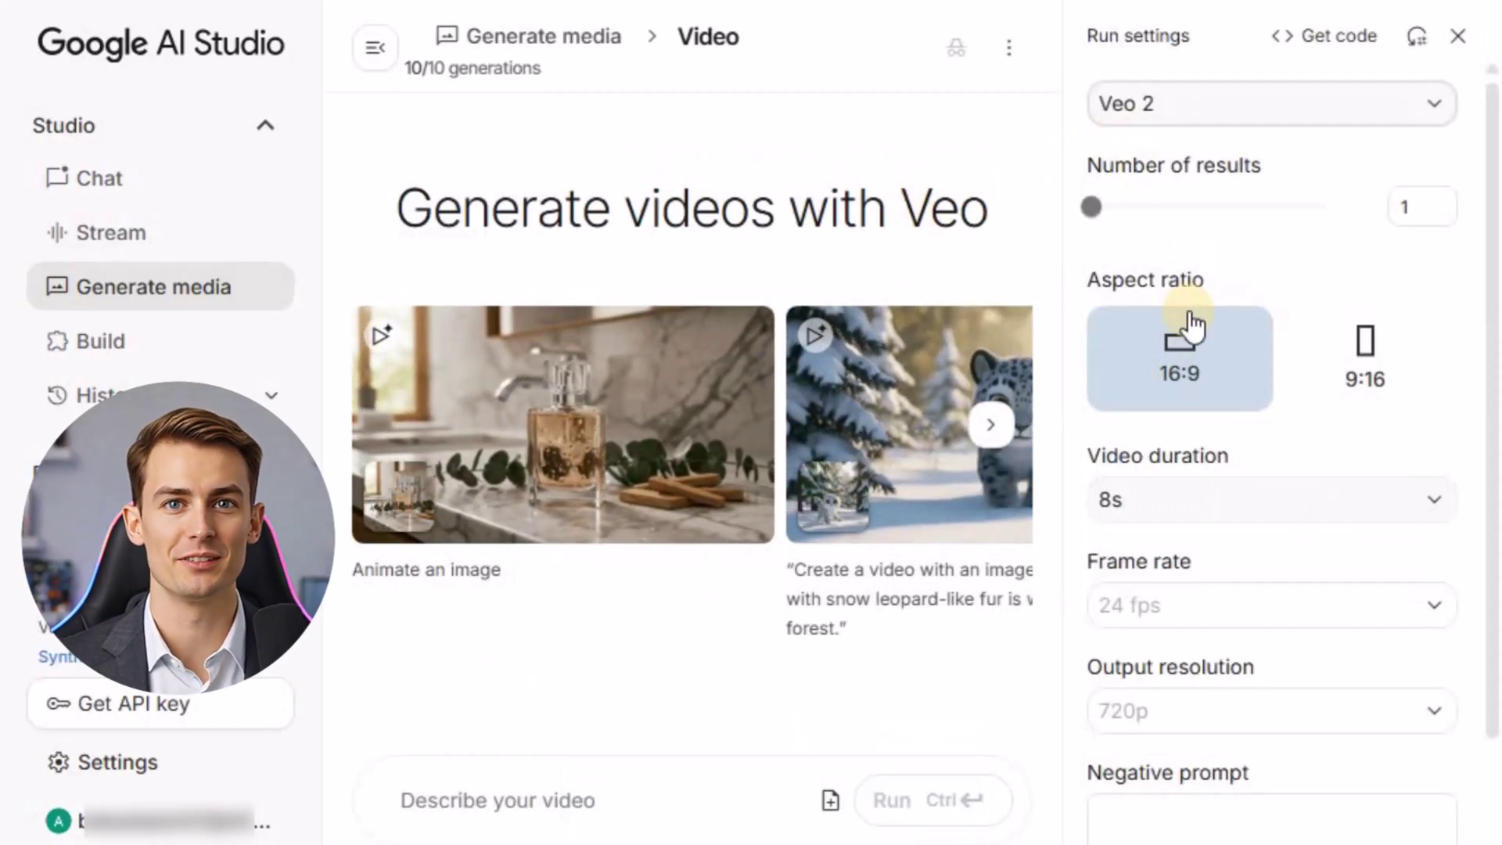
{"action": "left_click", "coordinate": [1185, 375]}
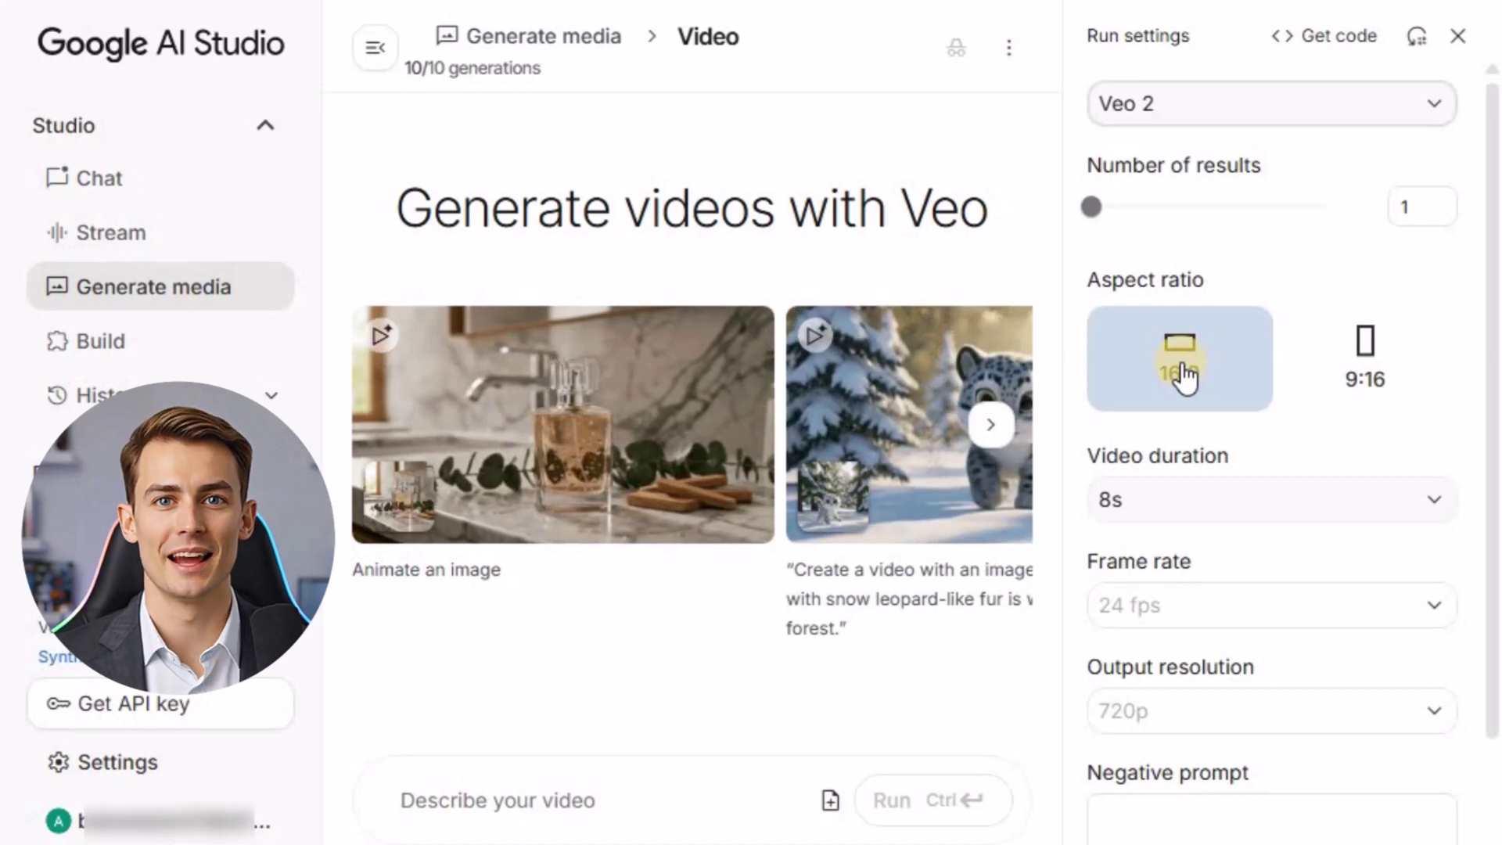
{"action": "left_click", "coordinate": [1186, 378]}
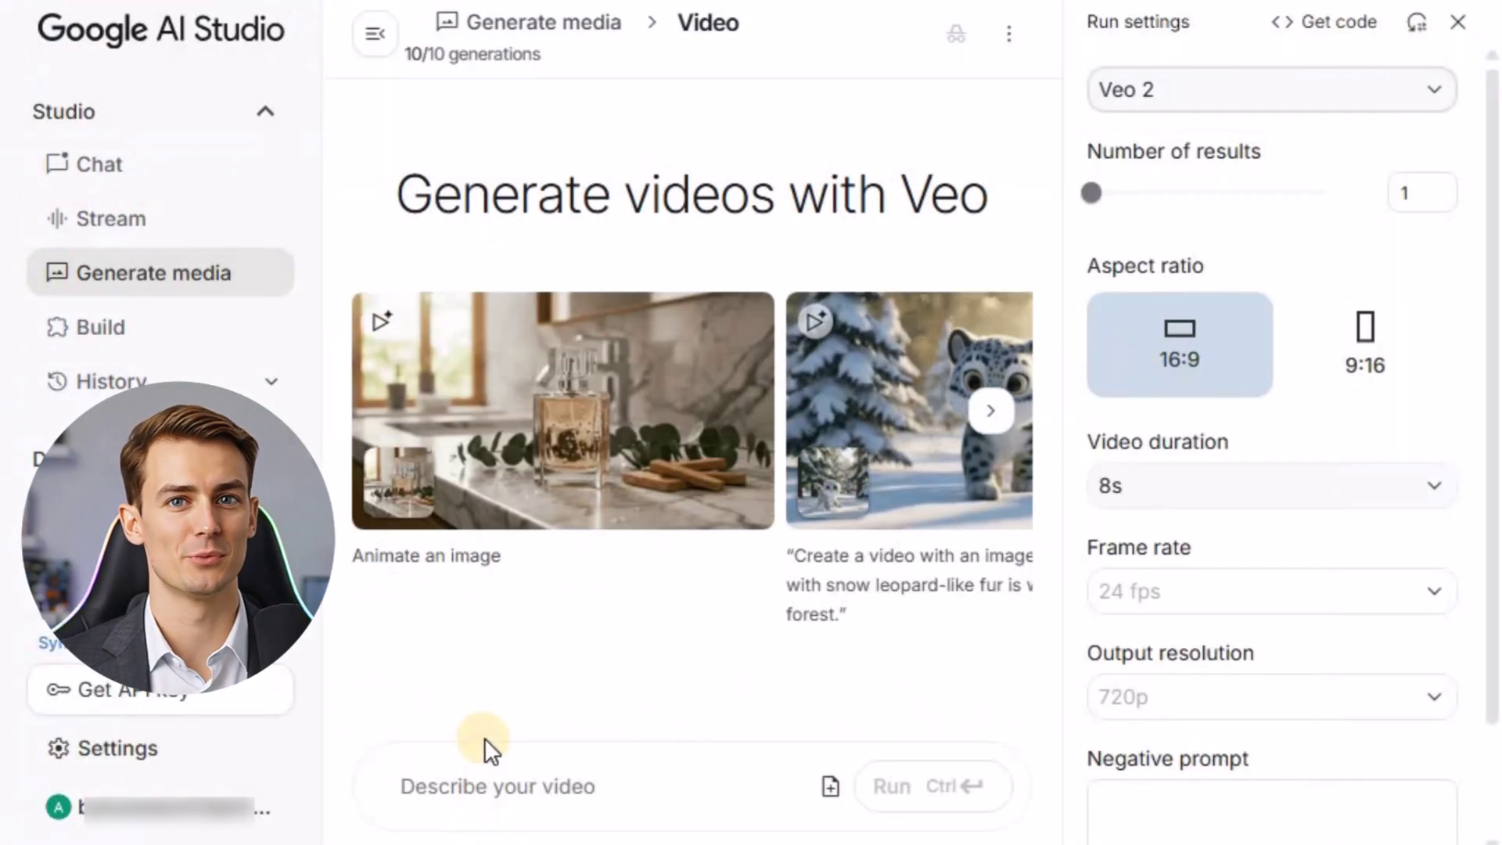
Step: Generate a video from the prompt beginning "A young man skating at full speed down an empty city road at sunset."
{"action": "left_click", "coordinate": [503, 772]}
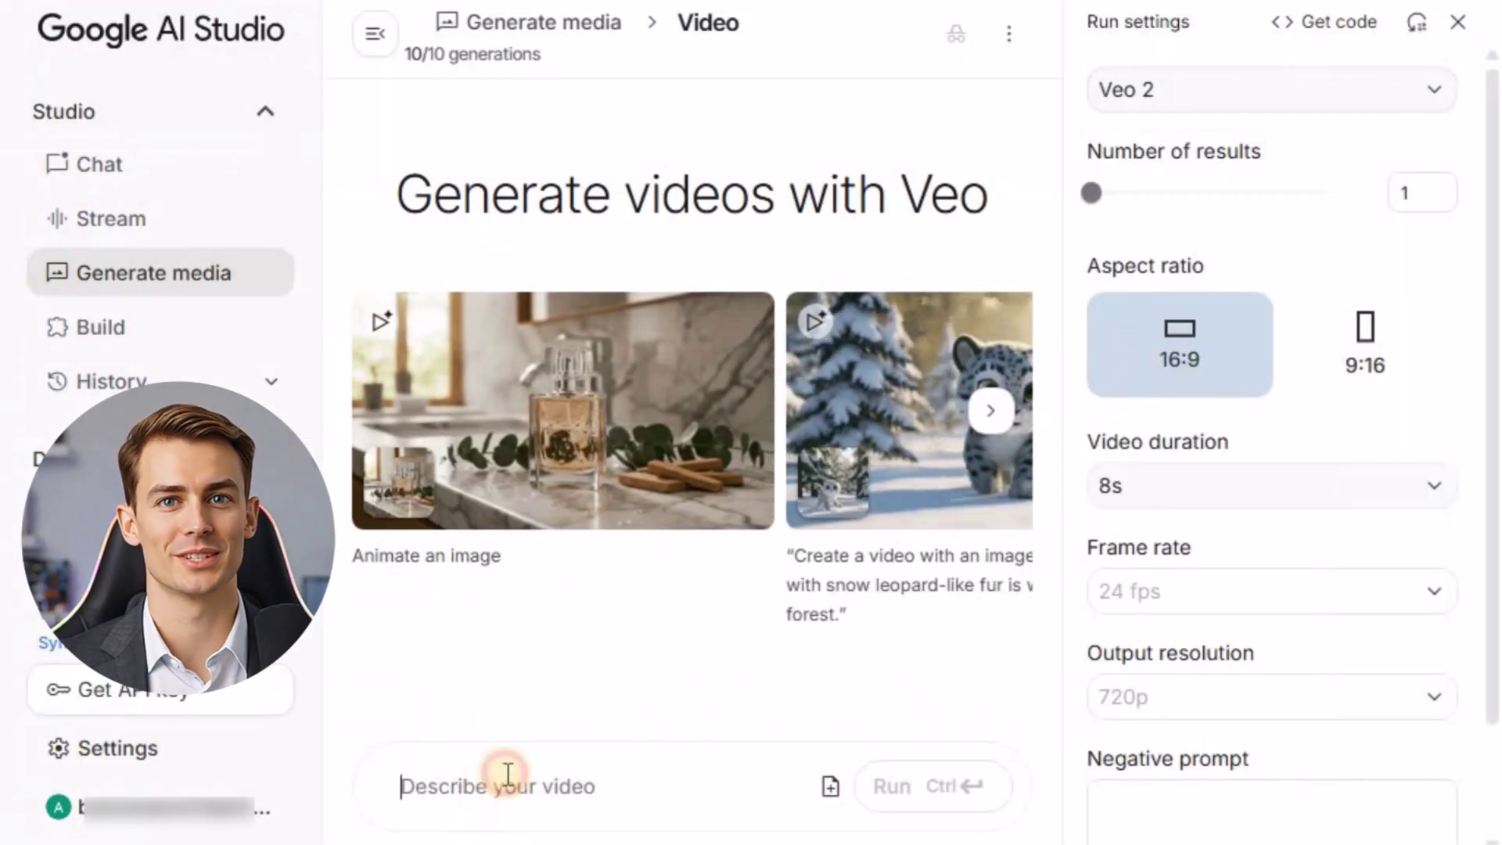
{"action": "type", "text": "\"A young man skating at full speed down an empty city road at sunset. The camera follows dynamically from behind, capturing smooth motions and sparks of light as the wheels glide on the asphalt. Wind rushes past, his shirt flutters, and the city skyline glows in the background, giving an intense cinematic feel.\""}
{"action": "scroll", "coordinate": [791, 715], "scroll_direction": "down", "scroll_amount": 2}
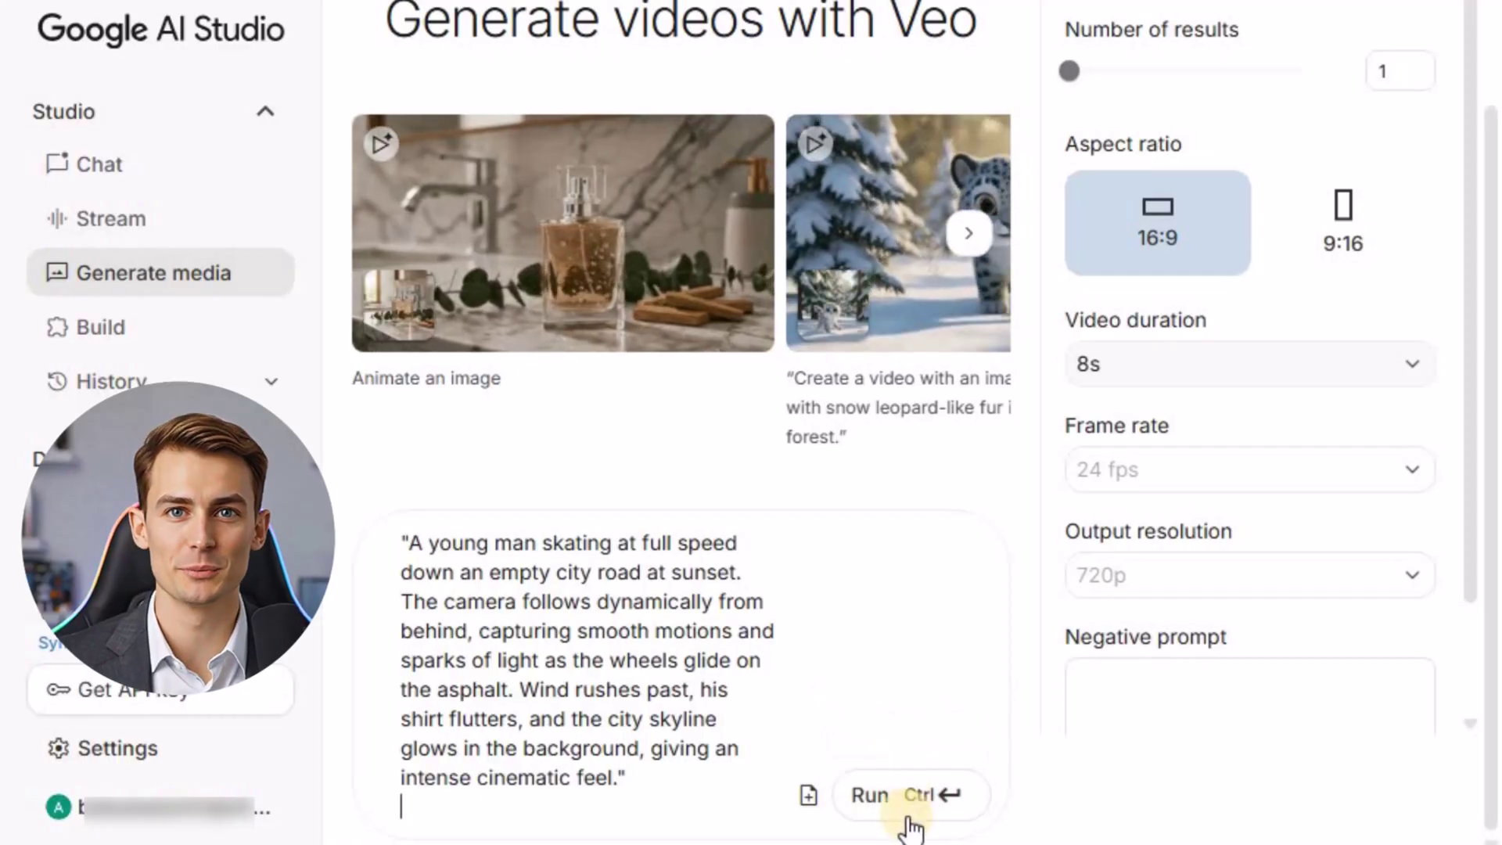
{"action": "key", "text": "ctrl+Return"}
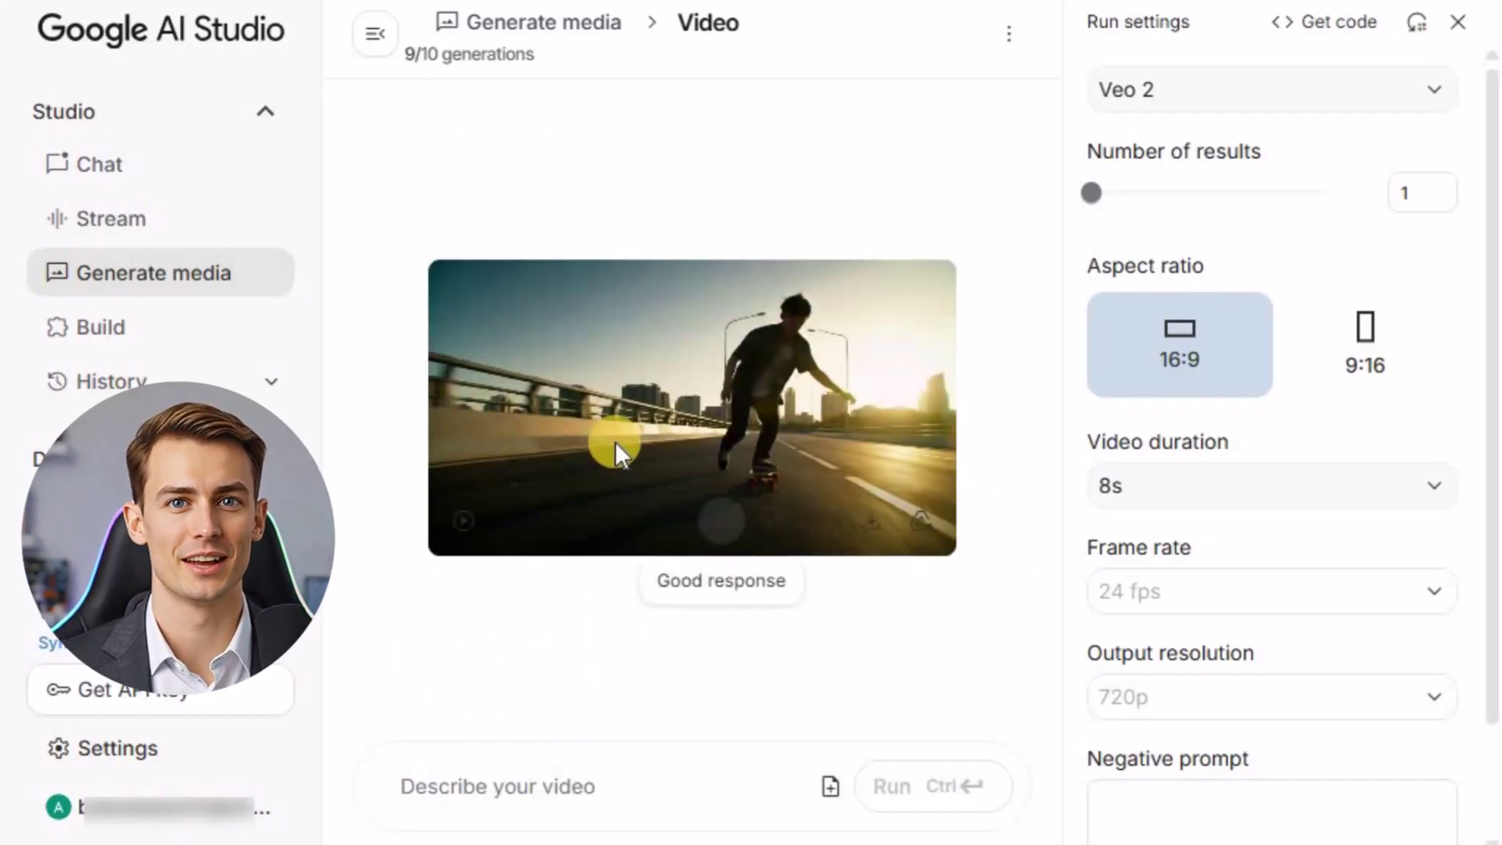
Step: Play the generated sunset skating video in the large view and download it
{"action": "left_click", "coordinate": [615, 446]}
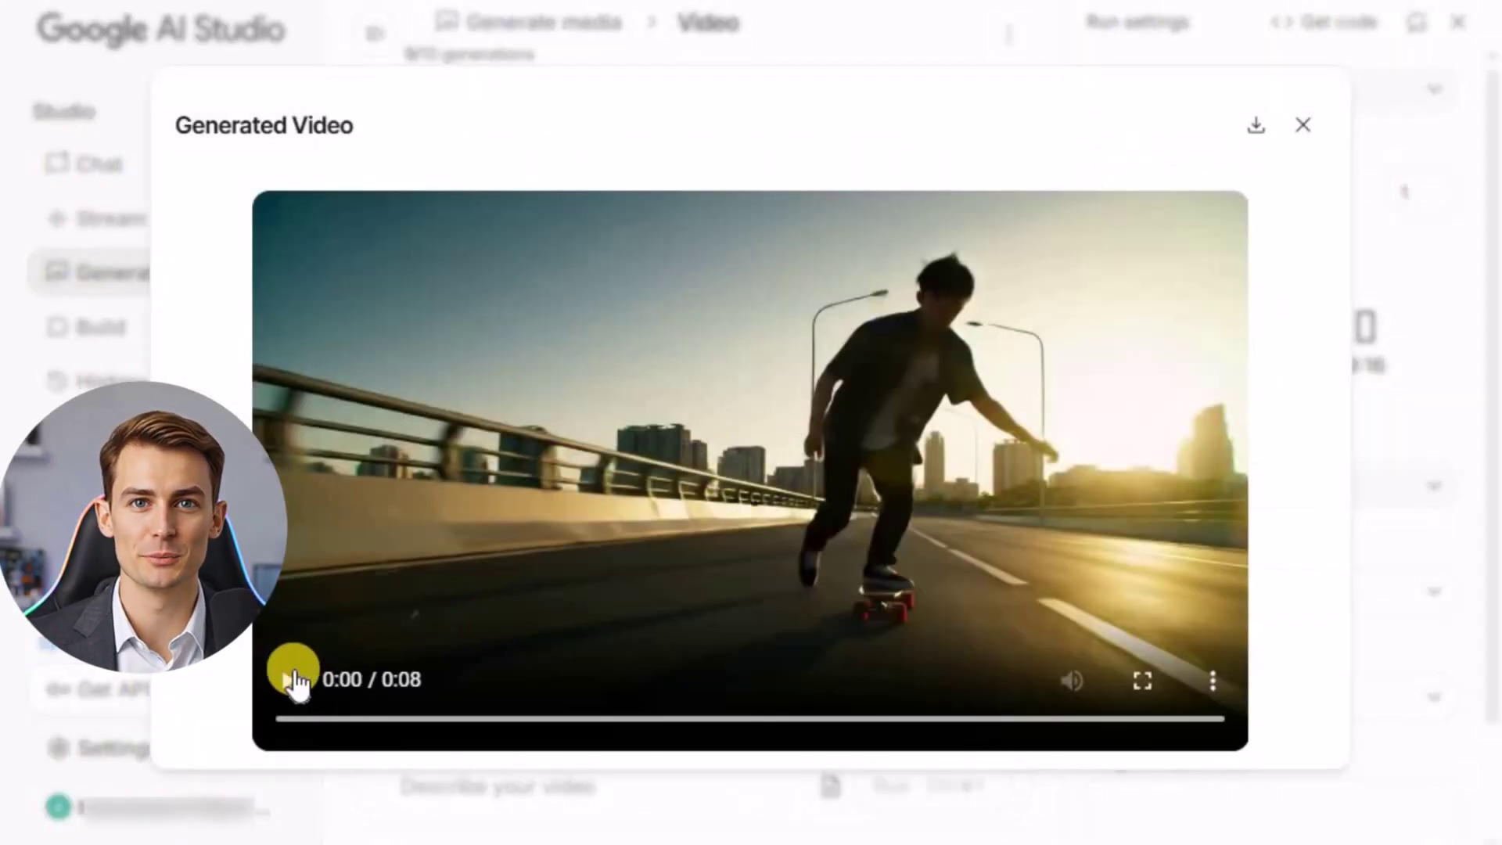
{"action": "left_click", "coordinate": [294, 673]}
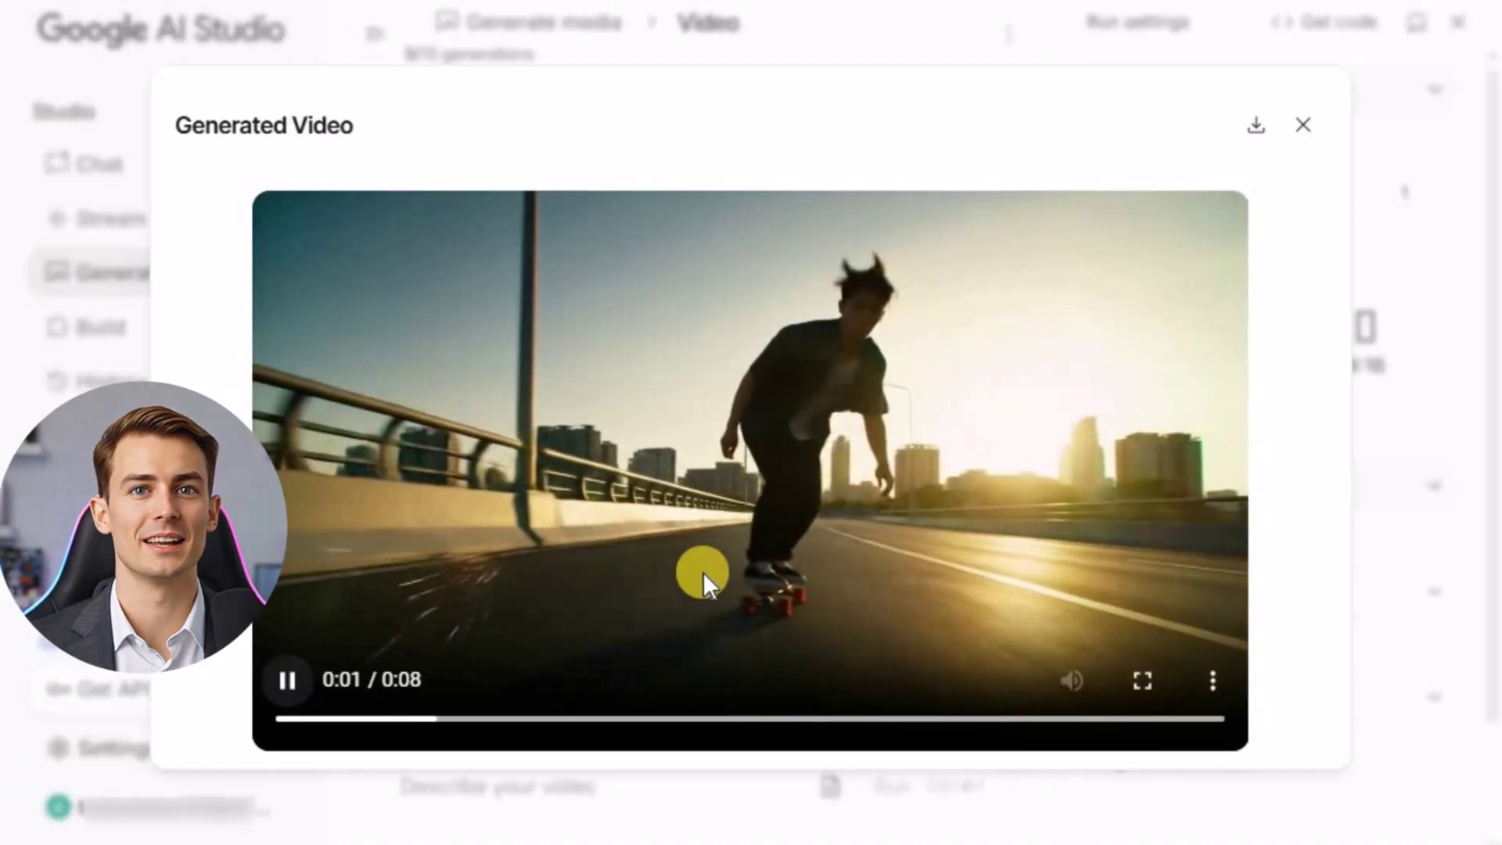
{"action": "left_click", "coordinate": [1213, 680]}
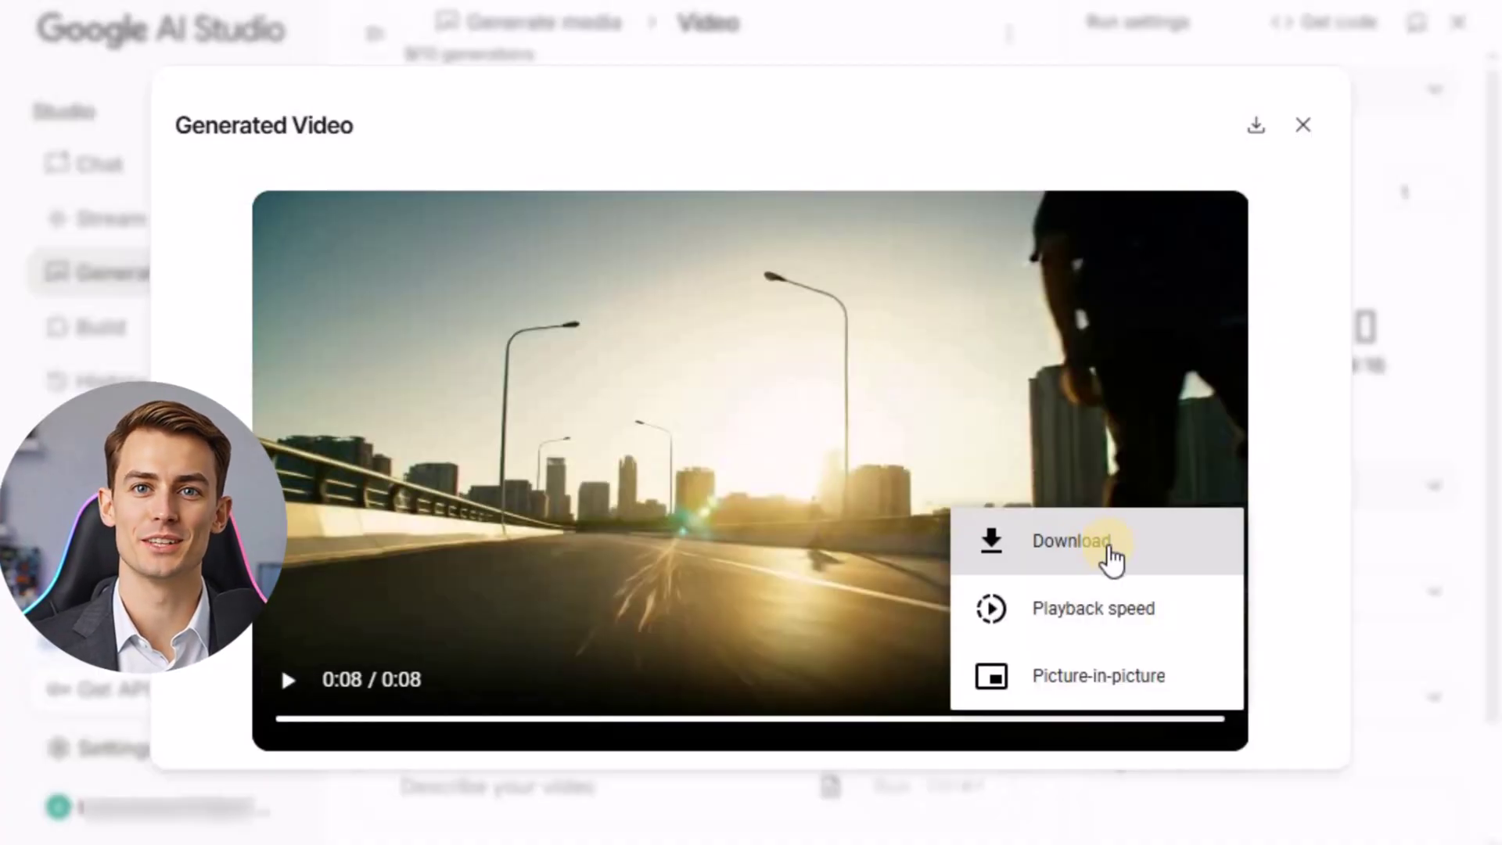
{"action": "left_click", "coordinate": [1114, 559]}
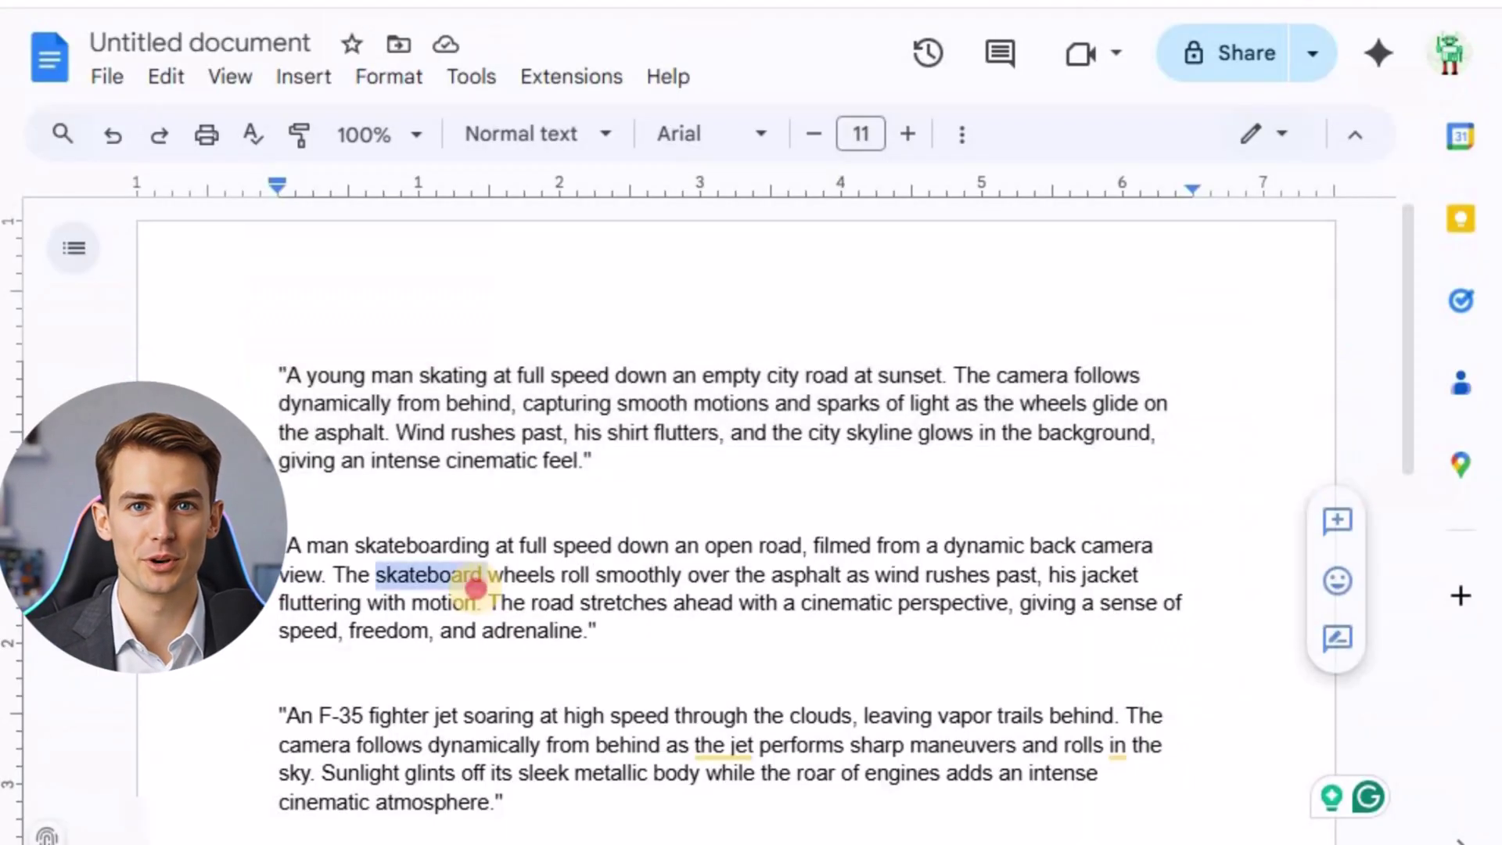
Step: Copy the "A man skateboarding at full speed down an open road" prompt from the Google Docs document and run it in Veo
{"action": "triple_click", "coordinate": [479, 586]}
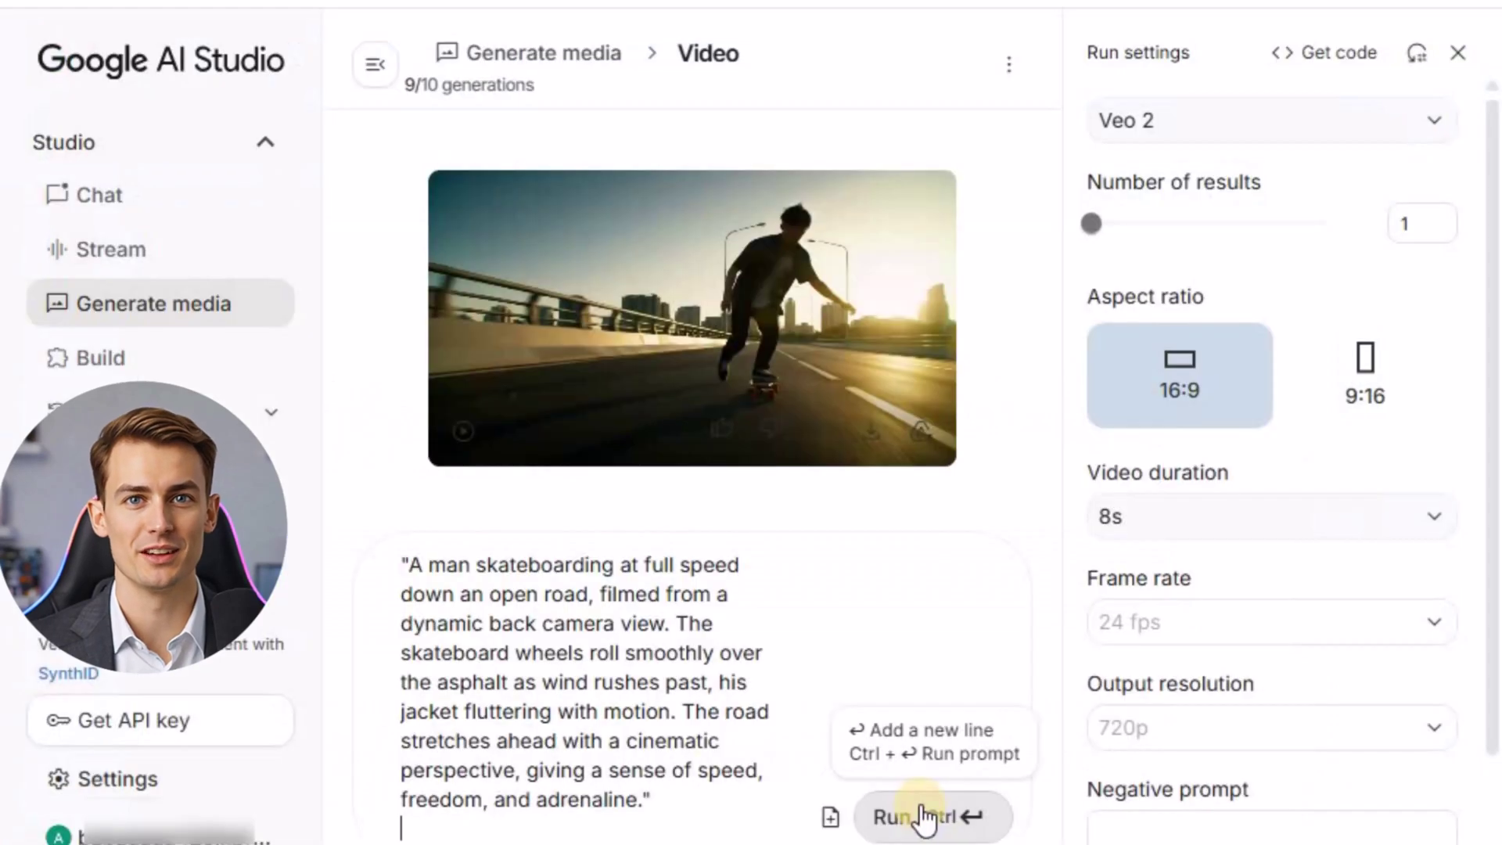
{"action": "left_click", "coordinate": [892, 817]}
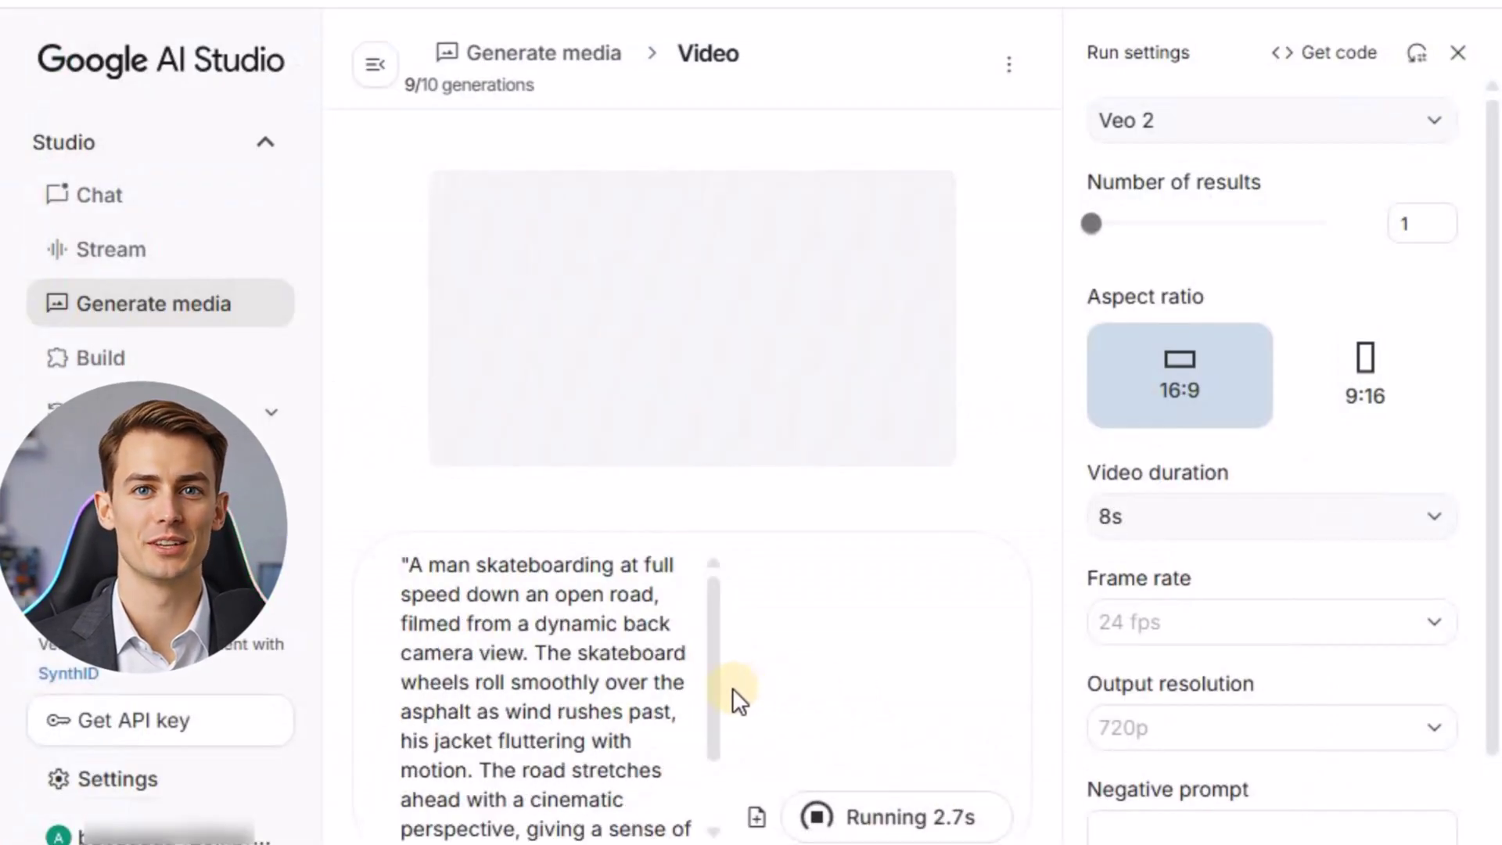
{"action": "left_click", "coordinate": [714, 743]}
{"action": "left_click_drag", "start_coordinate": [713, 743], "coordinate": [714, 754]}
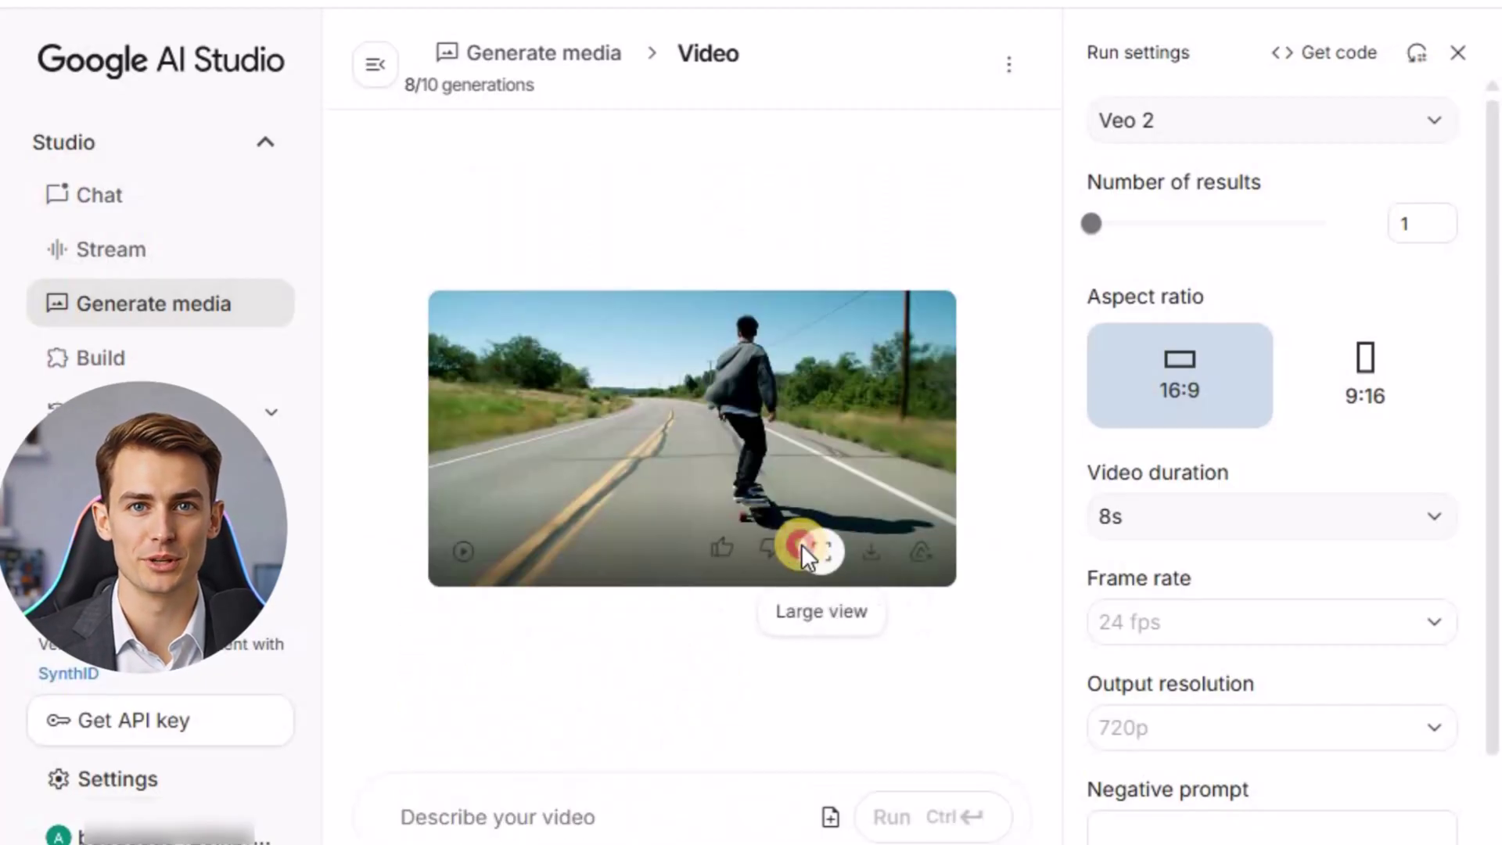
Step: Play the open-road skateboarding video in the large view and download it
{"action": "left_click", "coordinate": [802, 543]}
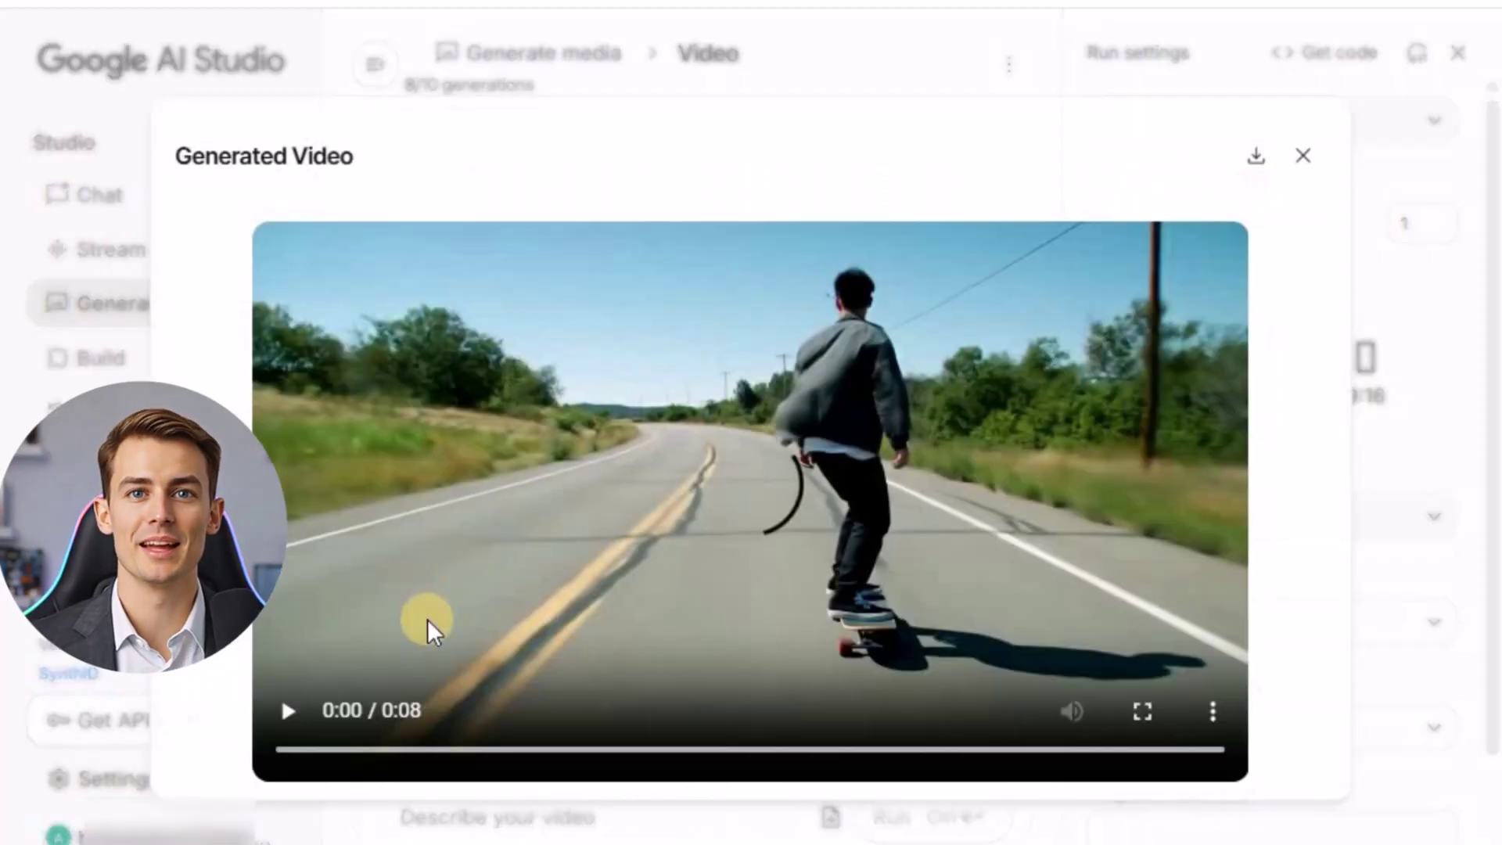
{"action": "left_click", "coordinate": [294, 709]}
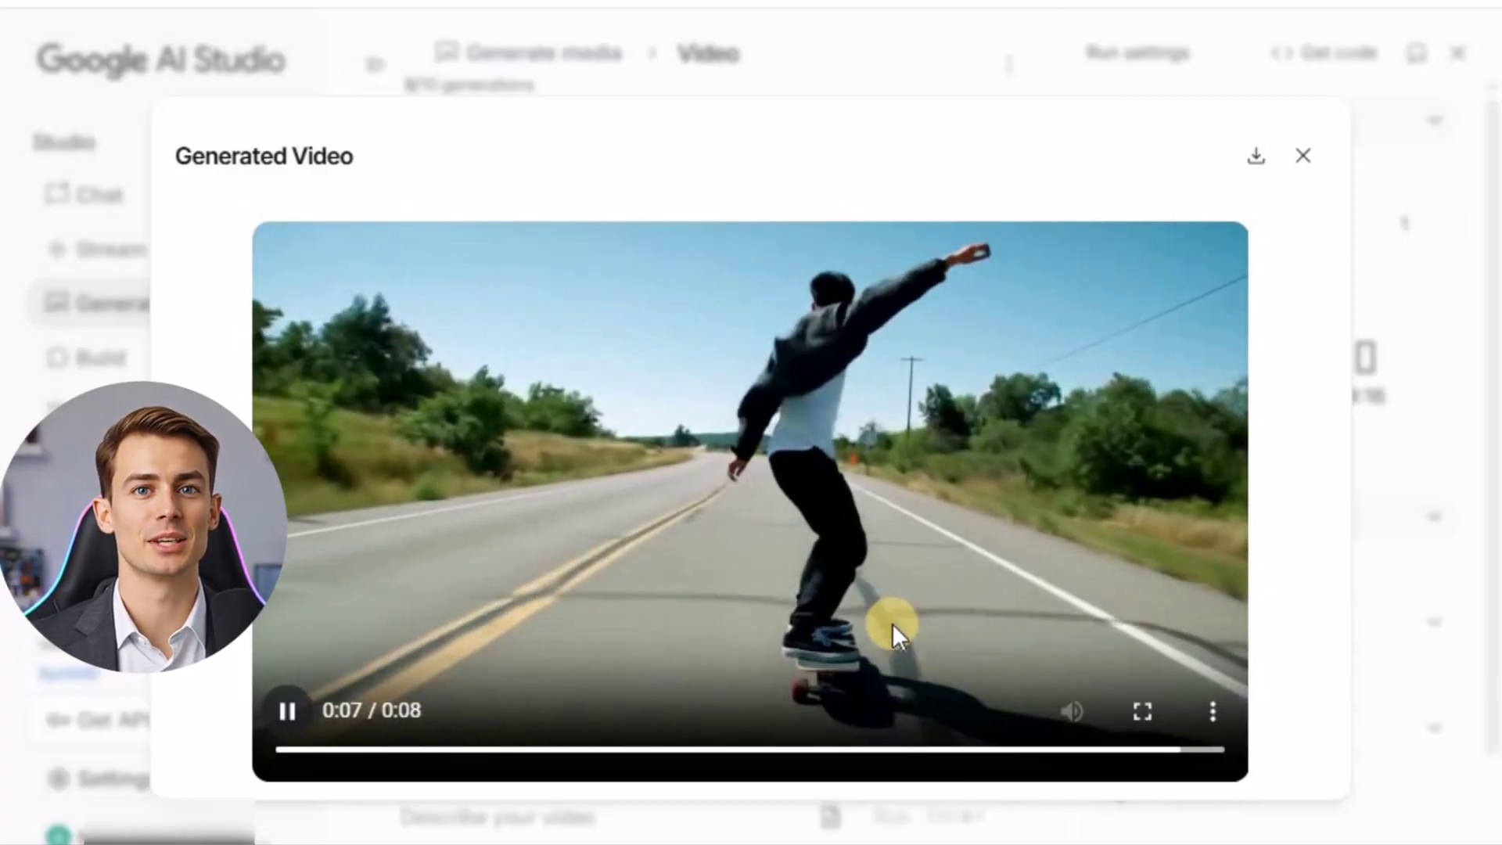
{"action": "left_click", "coordinate": [1213, 712]}
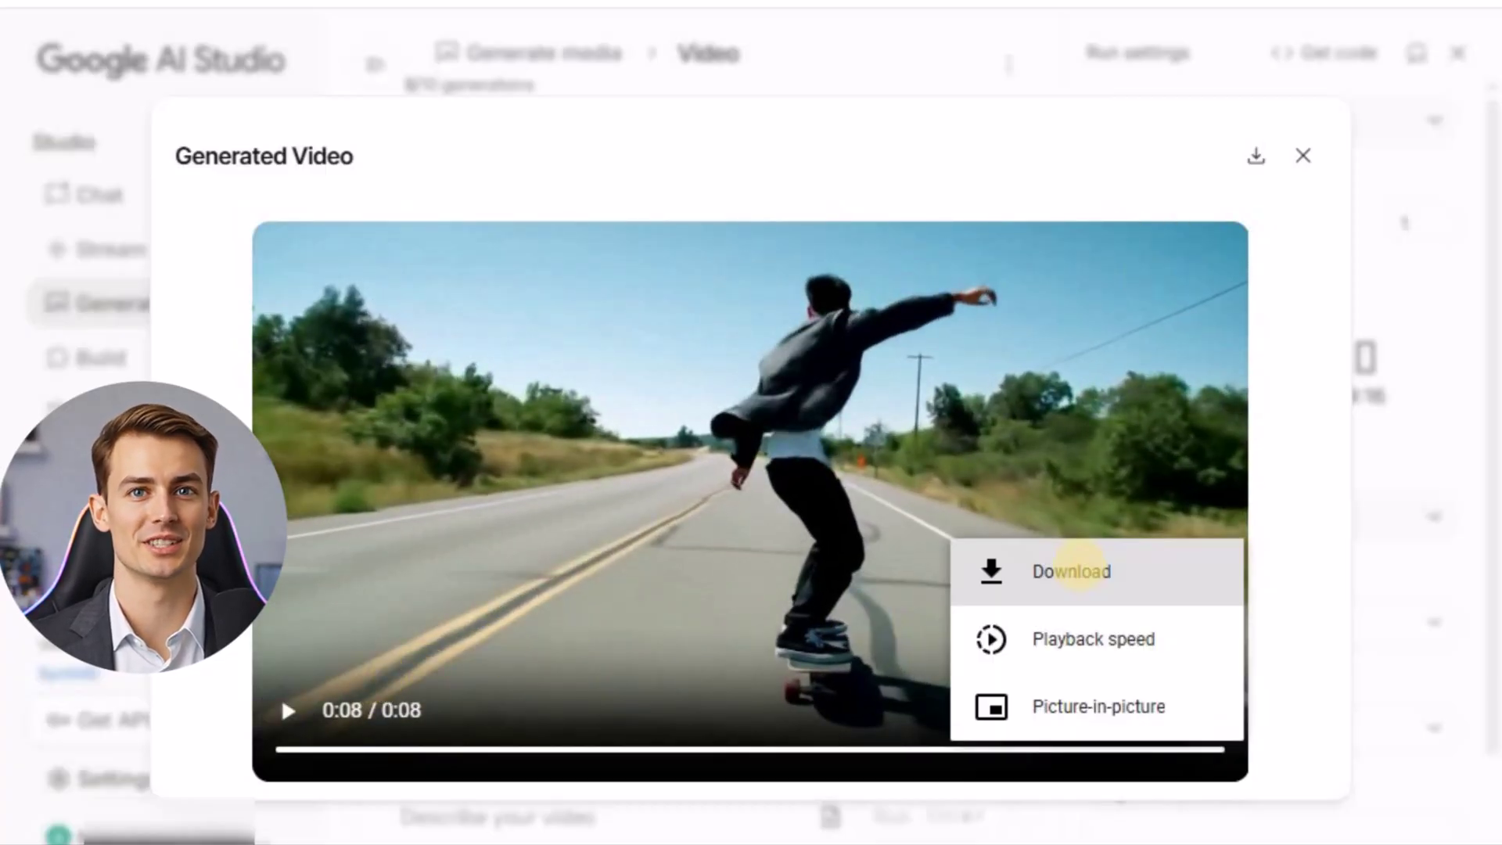
{"action": "left_click", "coordinate": [1081, 573]}
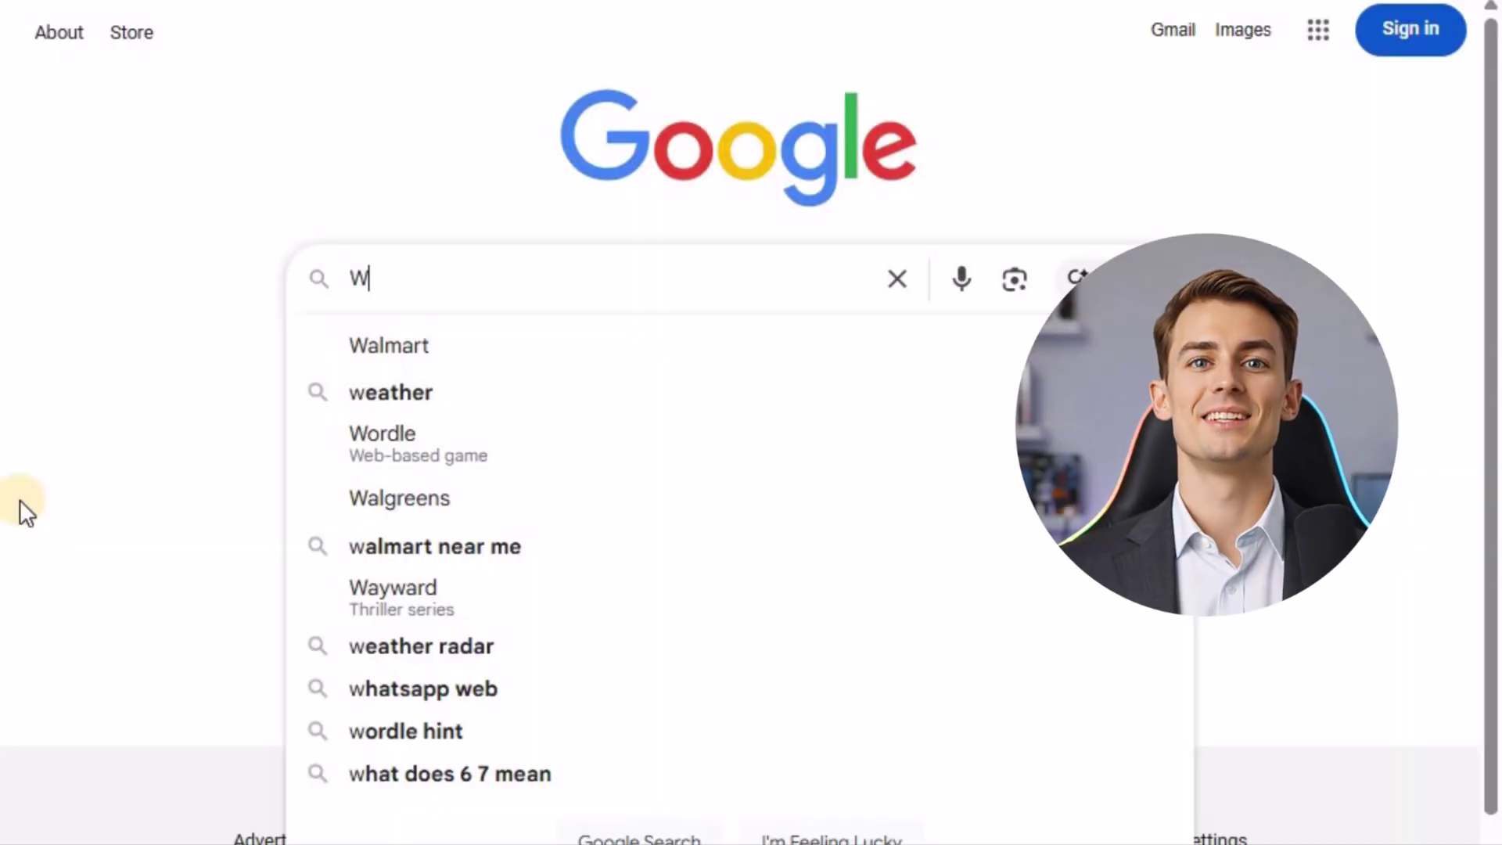
Step: Search Google for "Whisk ai" and open the Whisk - labs.google/fx result
{"action": "type", "text": "h"}
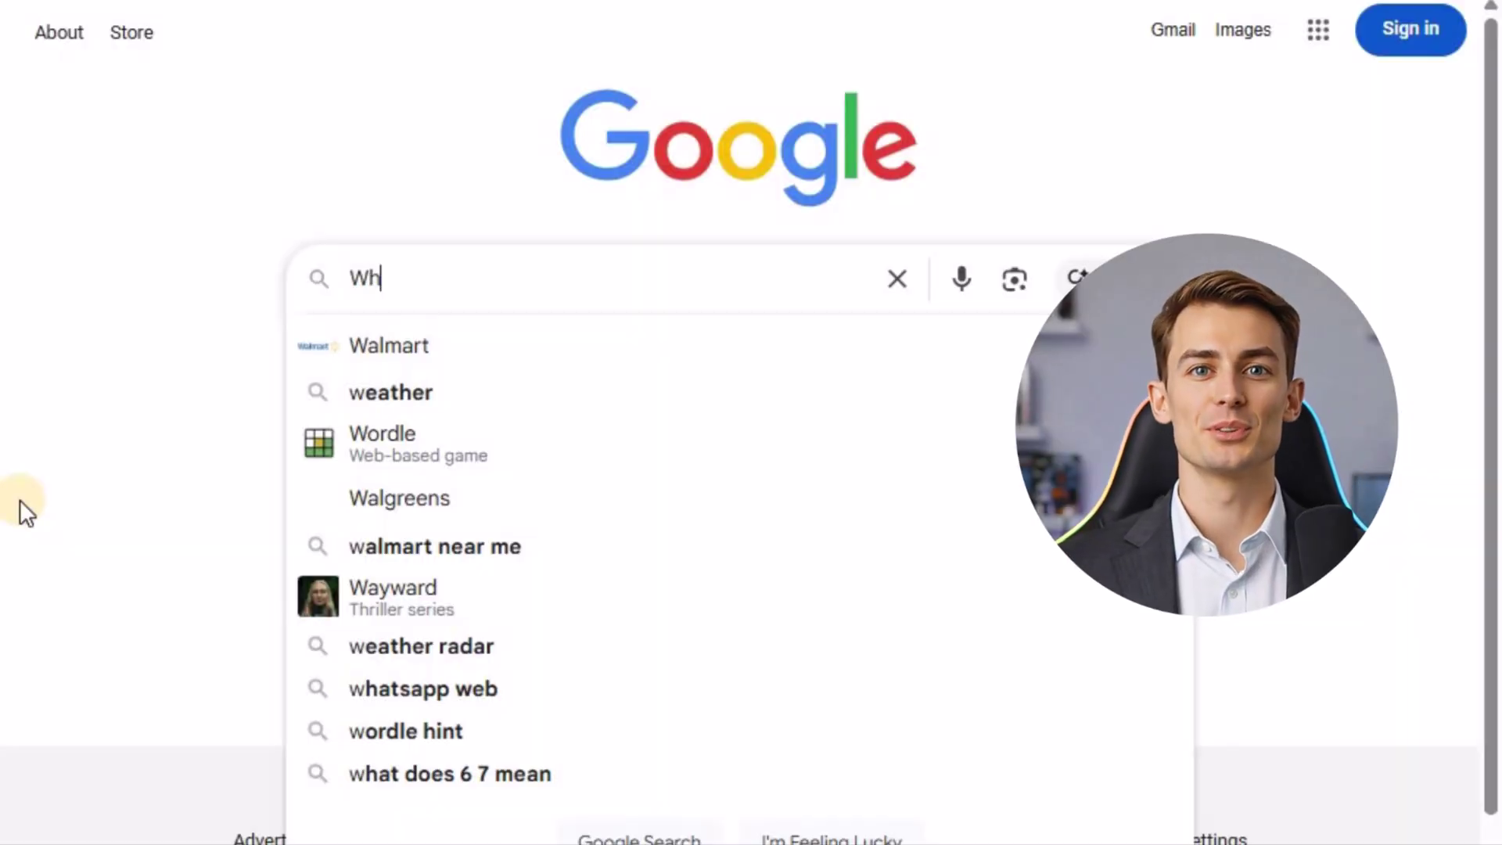
{"action": "type", "text": "isk a"}
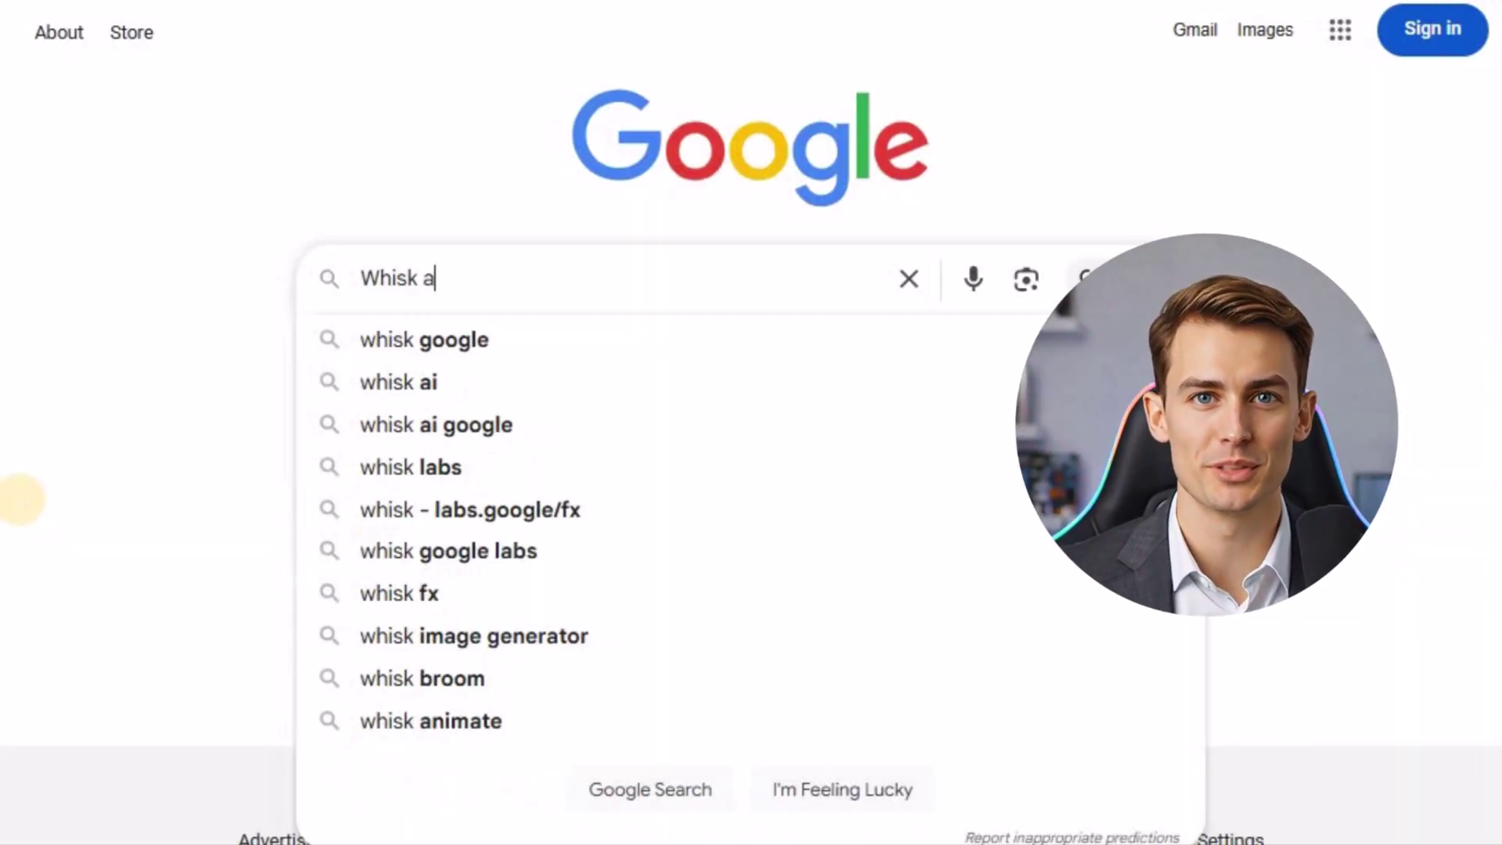
{"action": "type", "text": "i"}
{"action": "key", "text": "Return"}
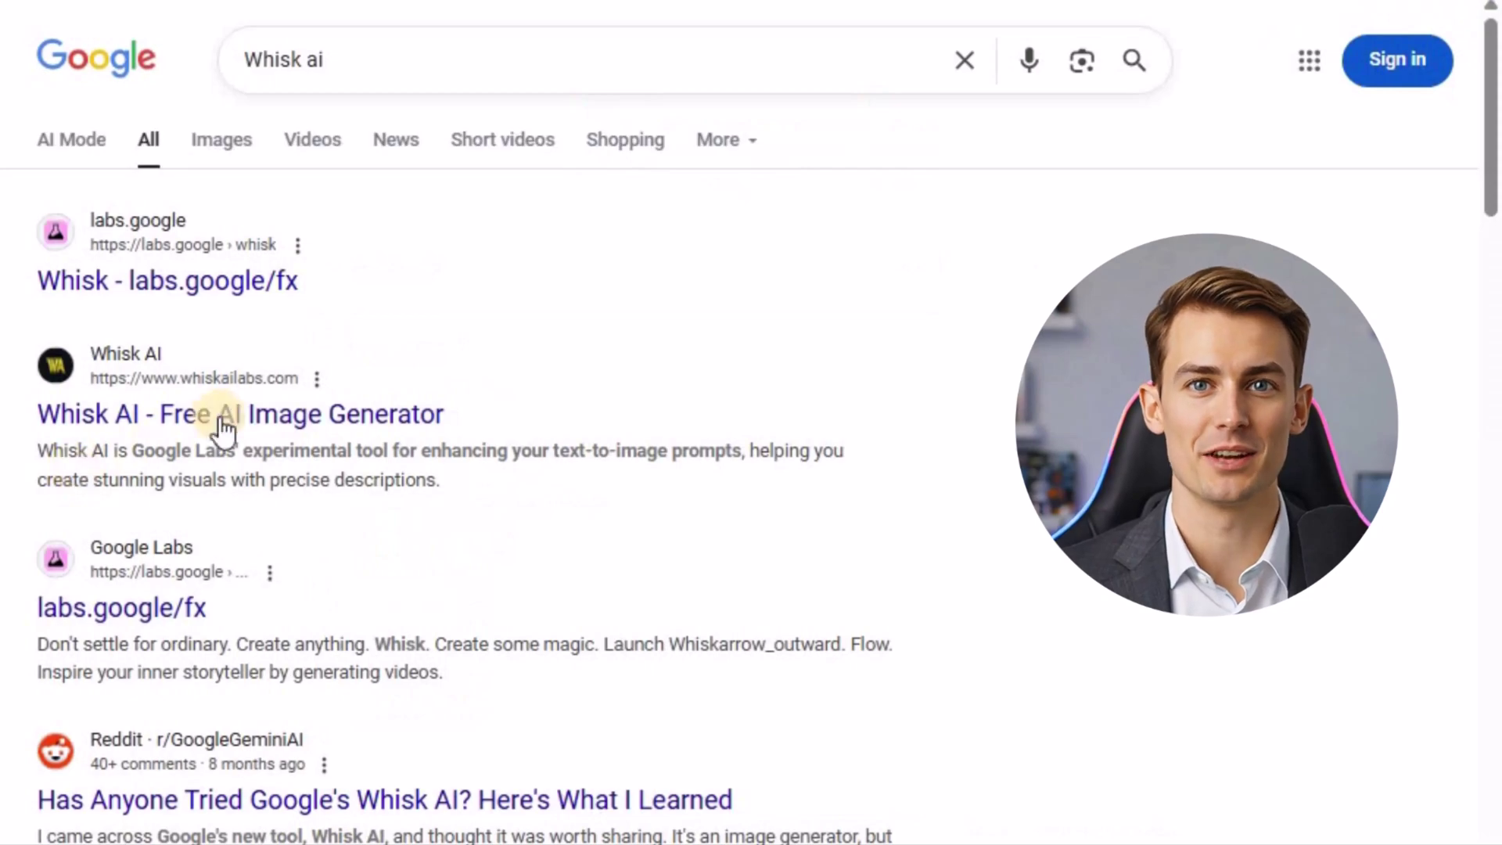
{"action": "left_click", "coordinate": [144, 291]}
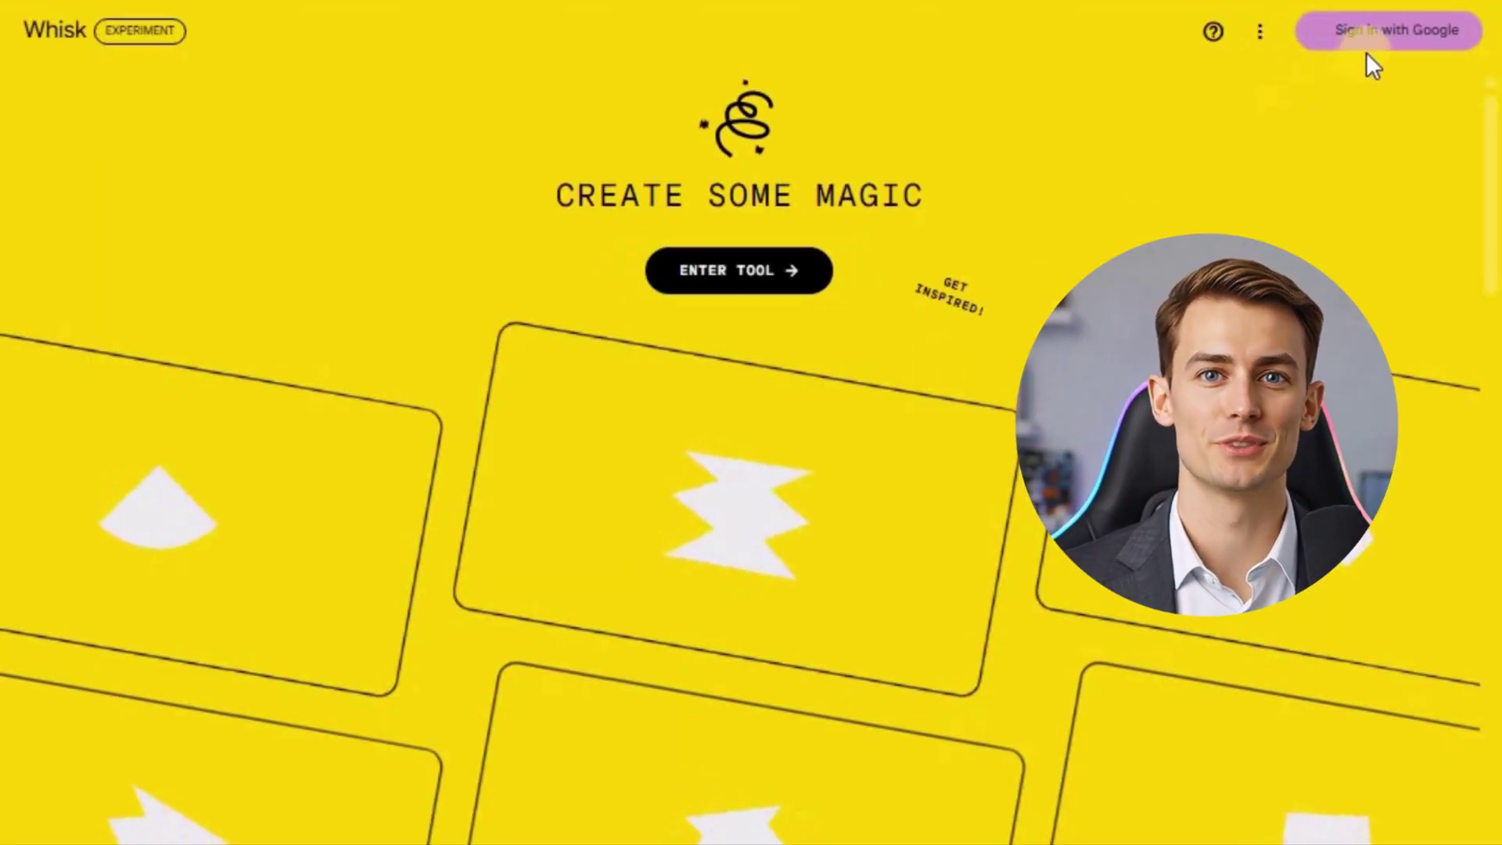
Step: Sign in to Whisk with a Google account, enter the tool and dismiss the welcome introduction
{"action": "left_click", "coordinate": [1387, 36]}
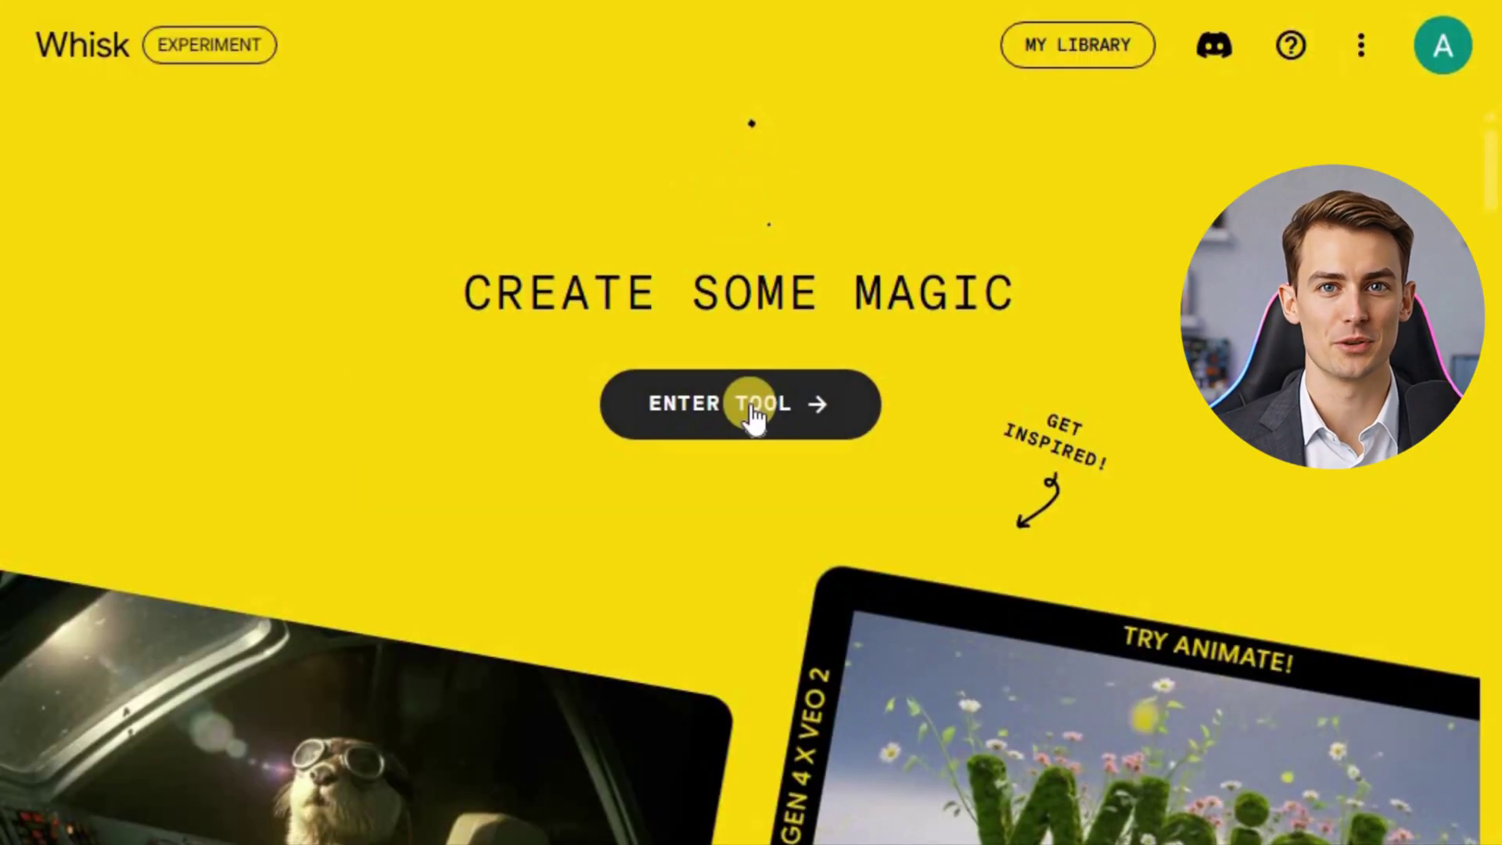
{"action": "left_click", "coordinate": [751, 409]}
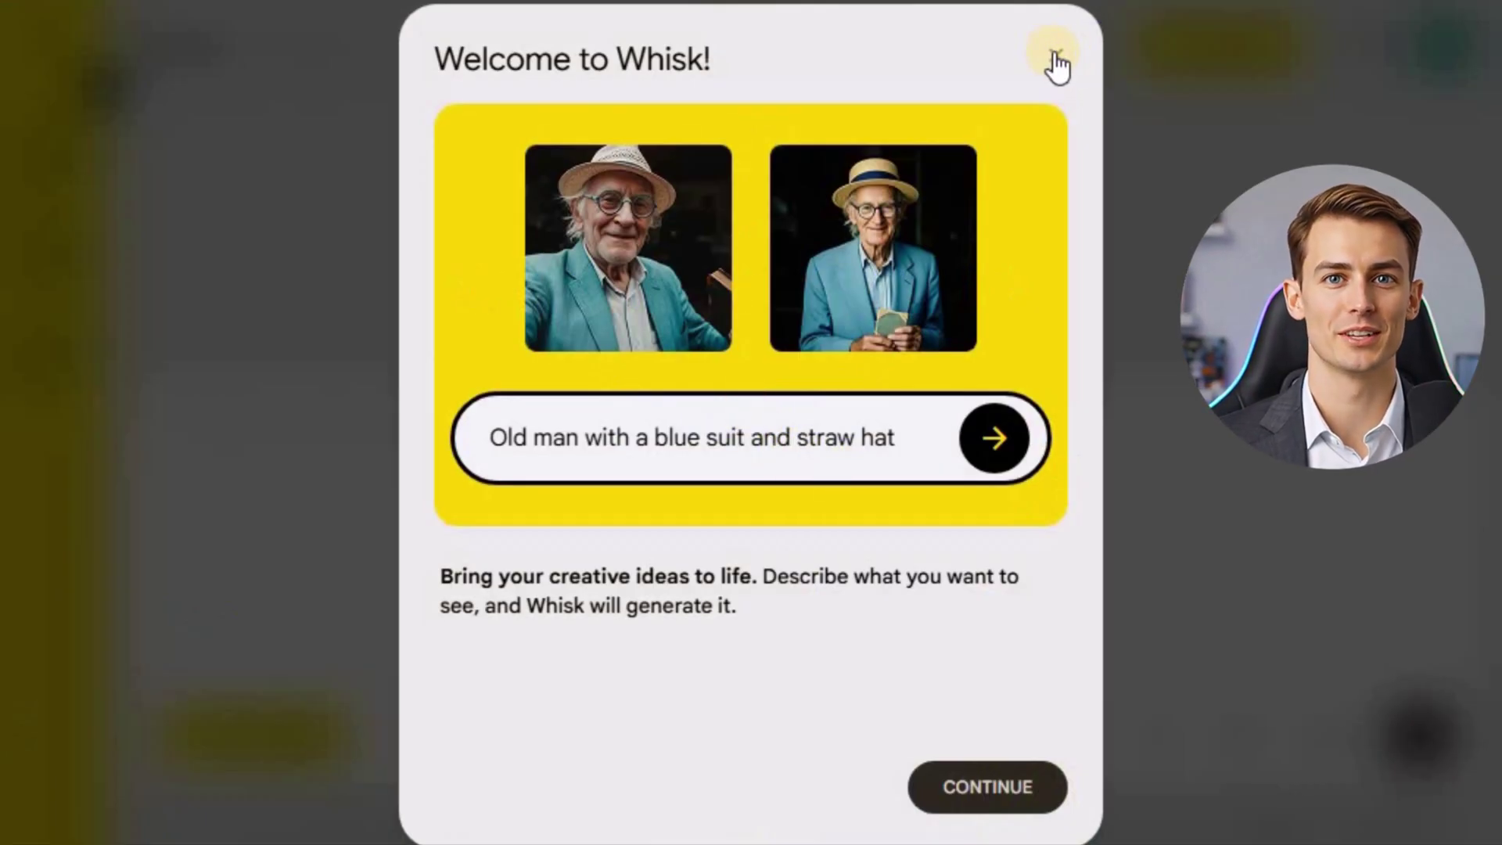
{"action": "left_click", "coordinate": [1056, 58]}
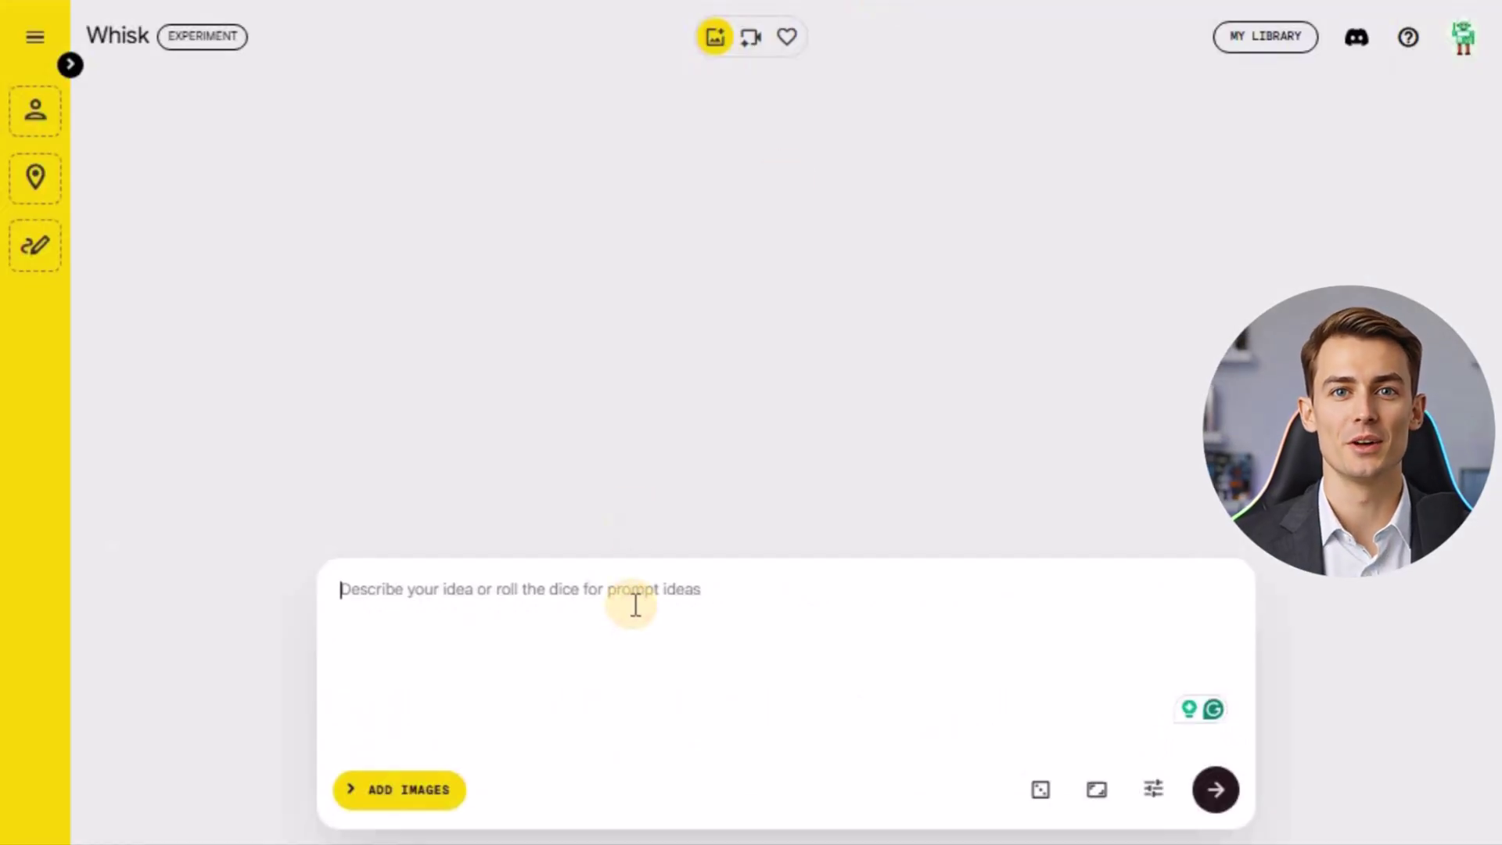
Step: Generate images from the "A young man skating at full speed down an empty city road at sunset" prompt and view the first image's details
{"action": "type", "text": "\"A young man skating at full speed down an empty city road at sunset. The camera follows dynamically from behind, capturing smooth motions and sparks of light as the wheels glide on the asphalt. Wind rushes past, his shirt flutters, and the city skyline glows in the background, giving an intense cinematic feel.\""}
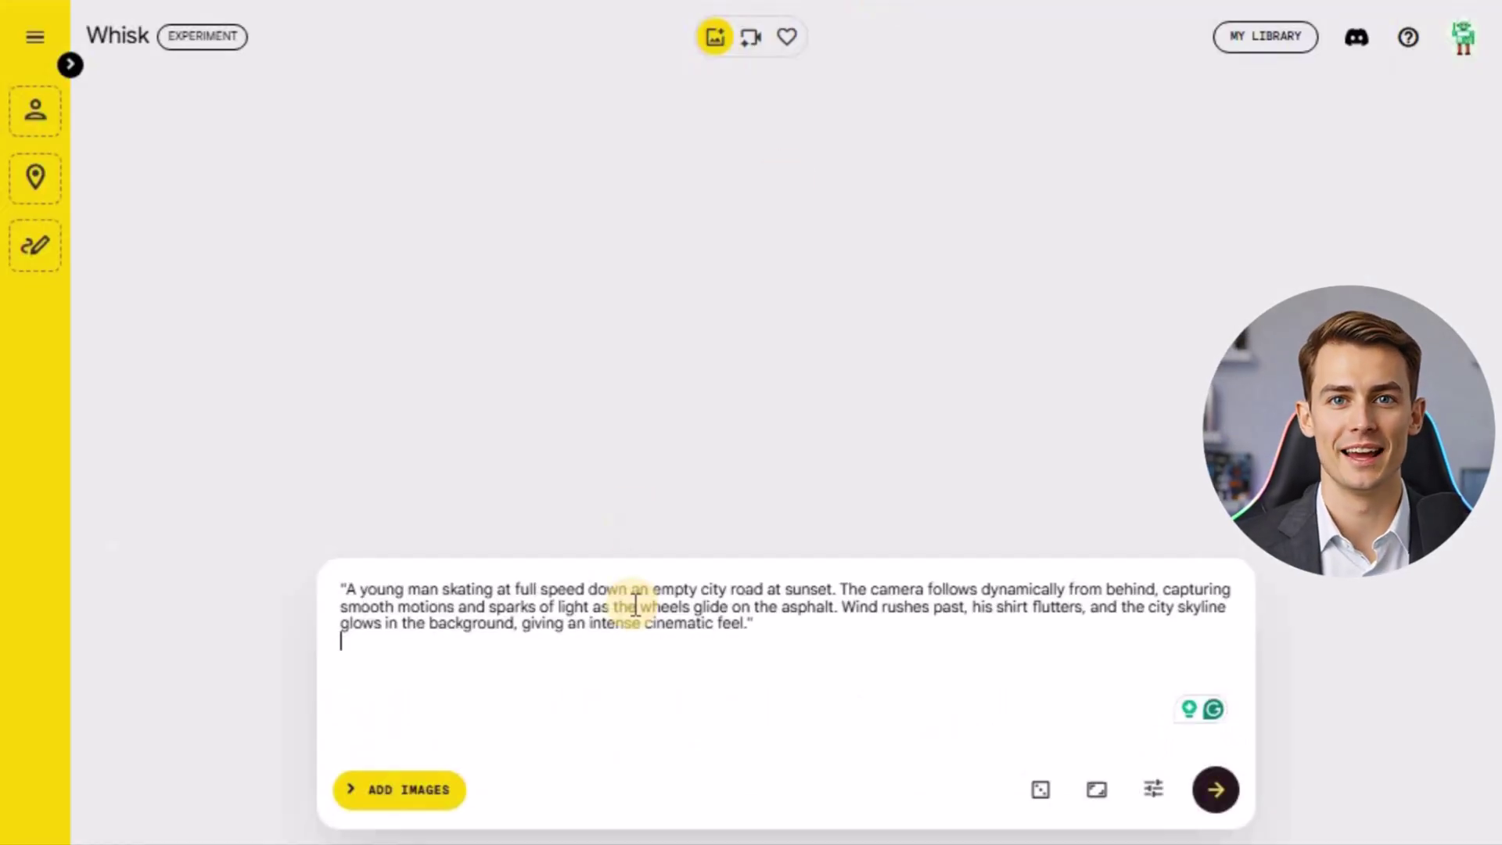
{"action": "key", "text": "Return"}
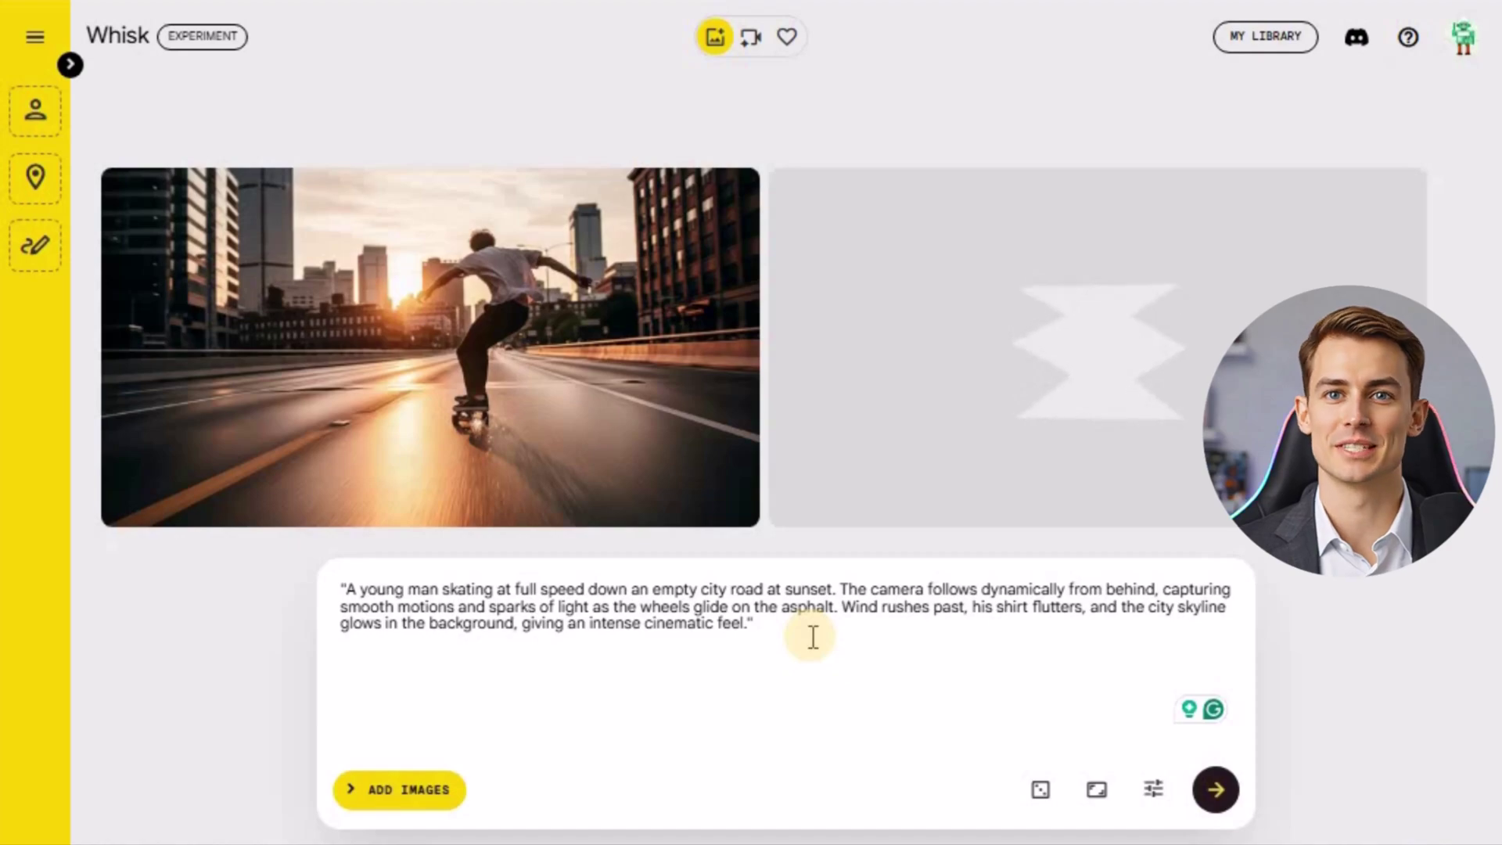
{"action": "mouse_move", "coordinate": [430, 345]}
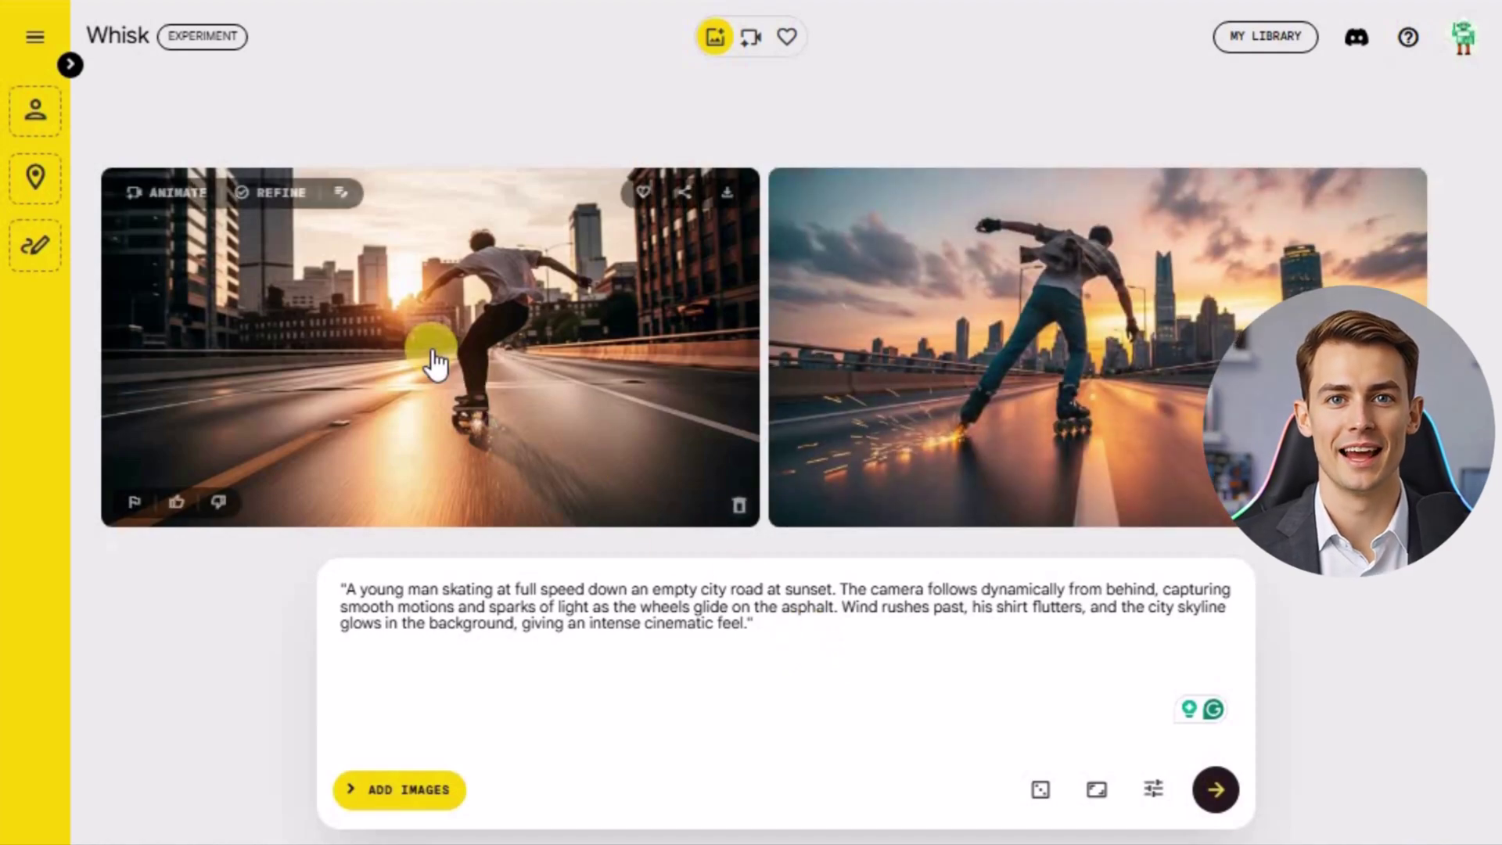
{"action": "left_click", "coordinate": [779, 348]}
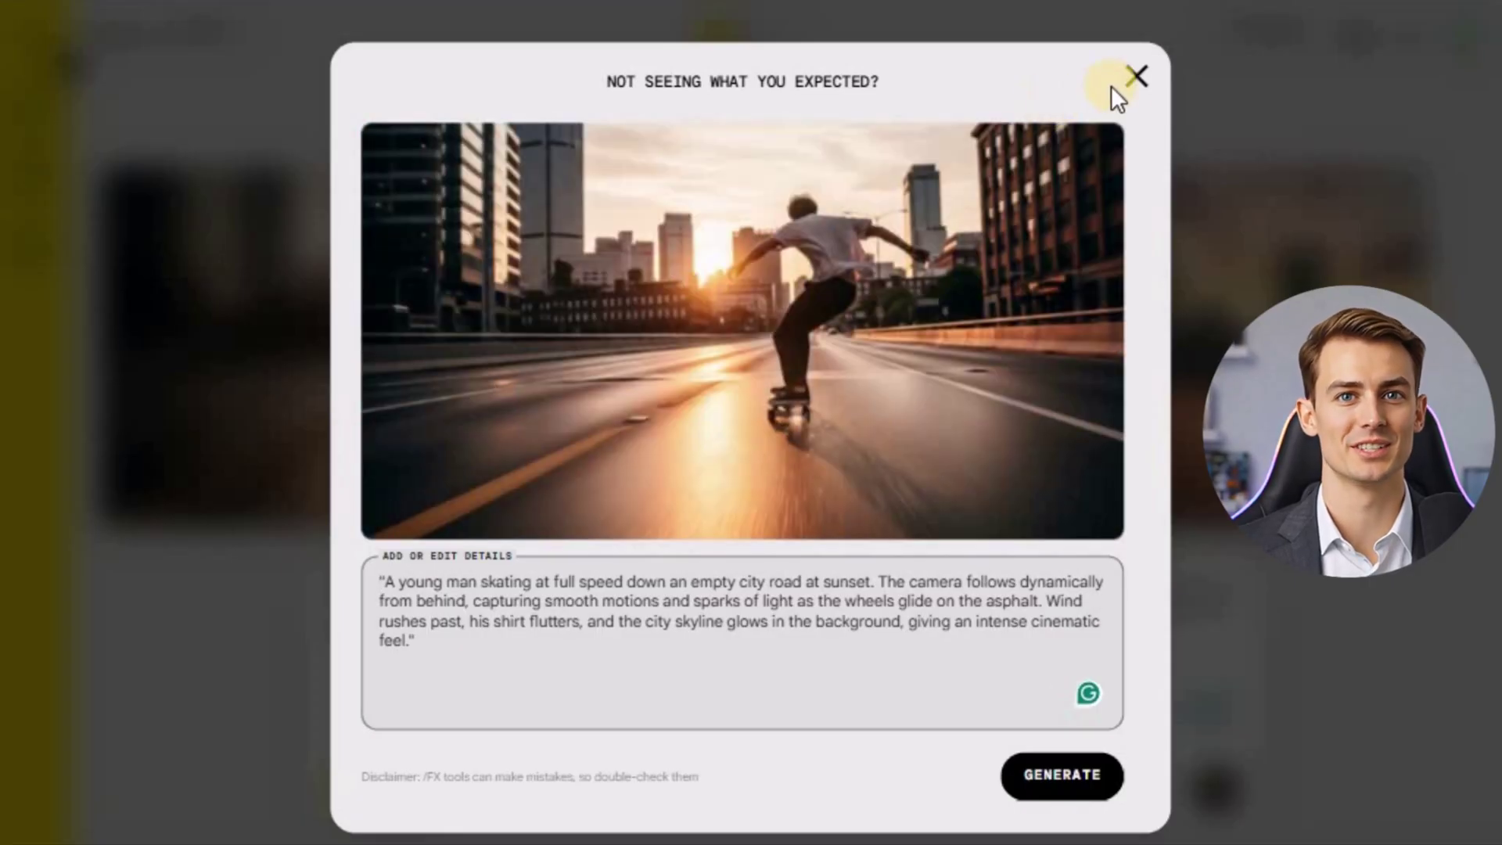
{"action": "left_click", "coordinate": [1129, 76]}
Step: Animate the second image, the roller skater with sparks, using the same "A young man skating at full speed" prompt
{"action": "mouse_move", "coordinate": [814, 368]}
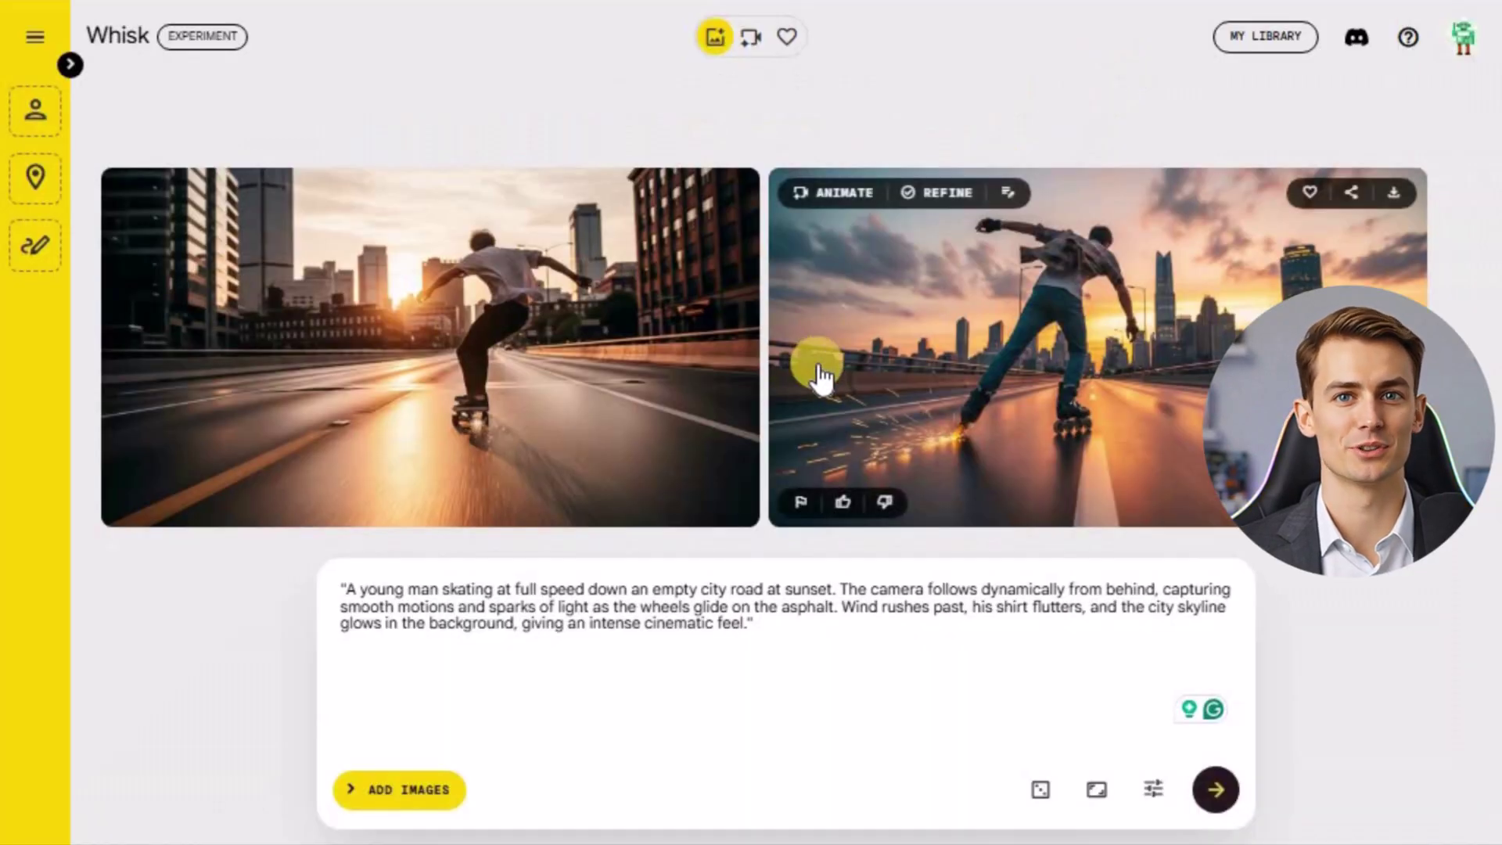
{"action": "left_click", "coordinate": [839, 195]}
{"action": "left_click", "coordinate": [744, 785]}
{"action": "type", "text": "\"A young man skating at full speed down an empty city road at sunset. The camera follows dynamically from behind, capturing smooth motions and sparks of light as the wheels glide on the asphalt. Wind rushes past, his shirt flutters, and the city skyline glows in the background, giving an intense cinematic feel.\""}
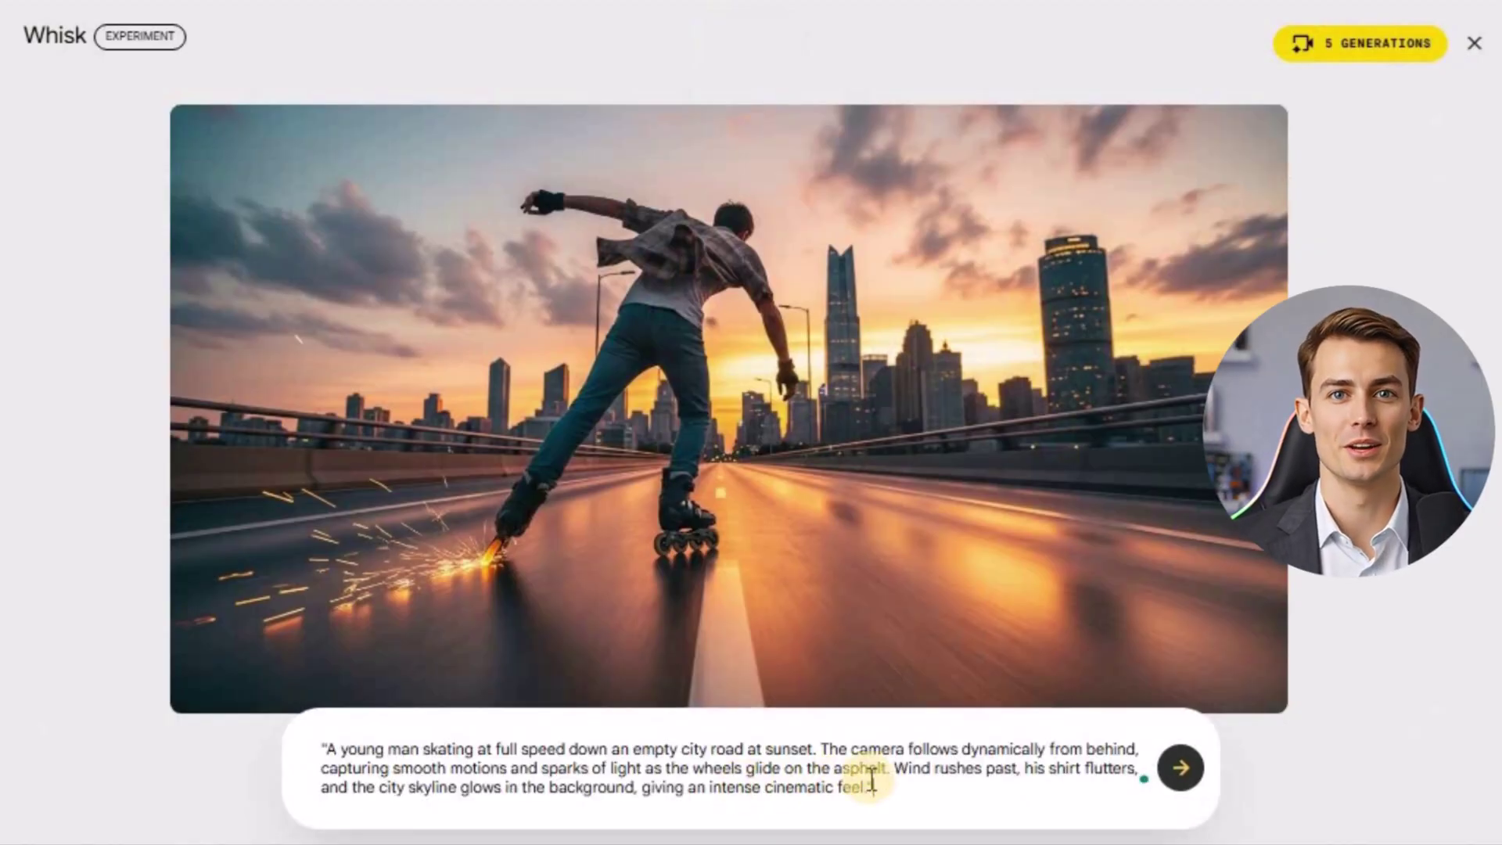
{"action": "left_click", "coordinate": [1184, 778]}
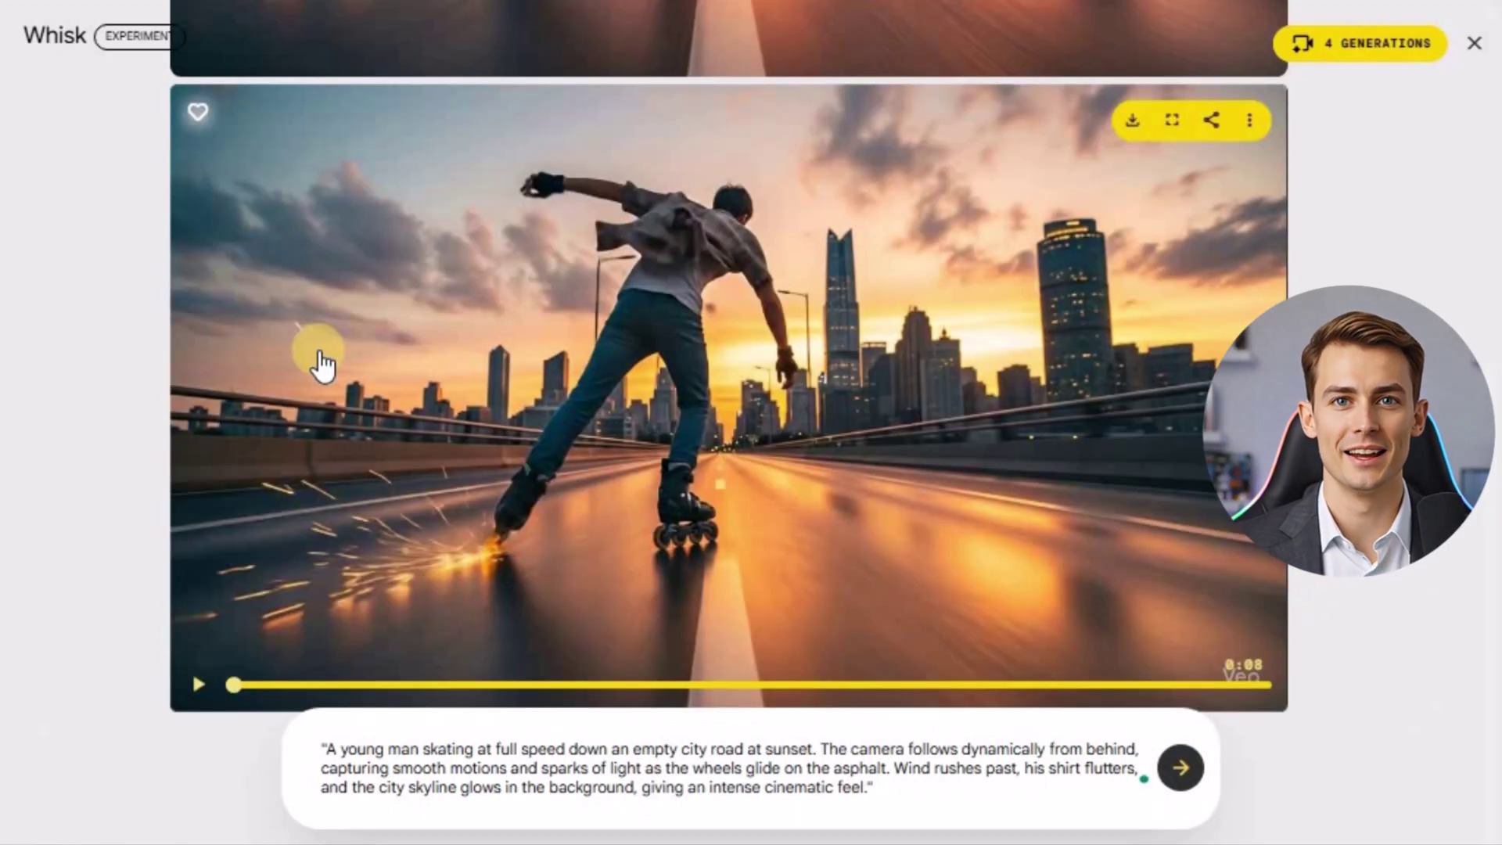
Step: Play the animated roller skater clip and download it as a video
{"action": "left_click", "coordinate": [192, 685]}
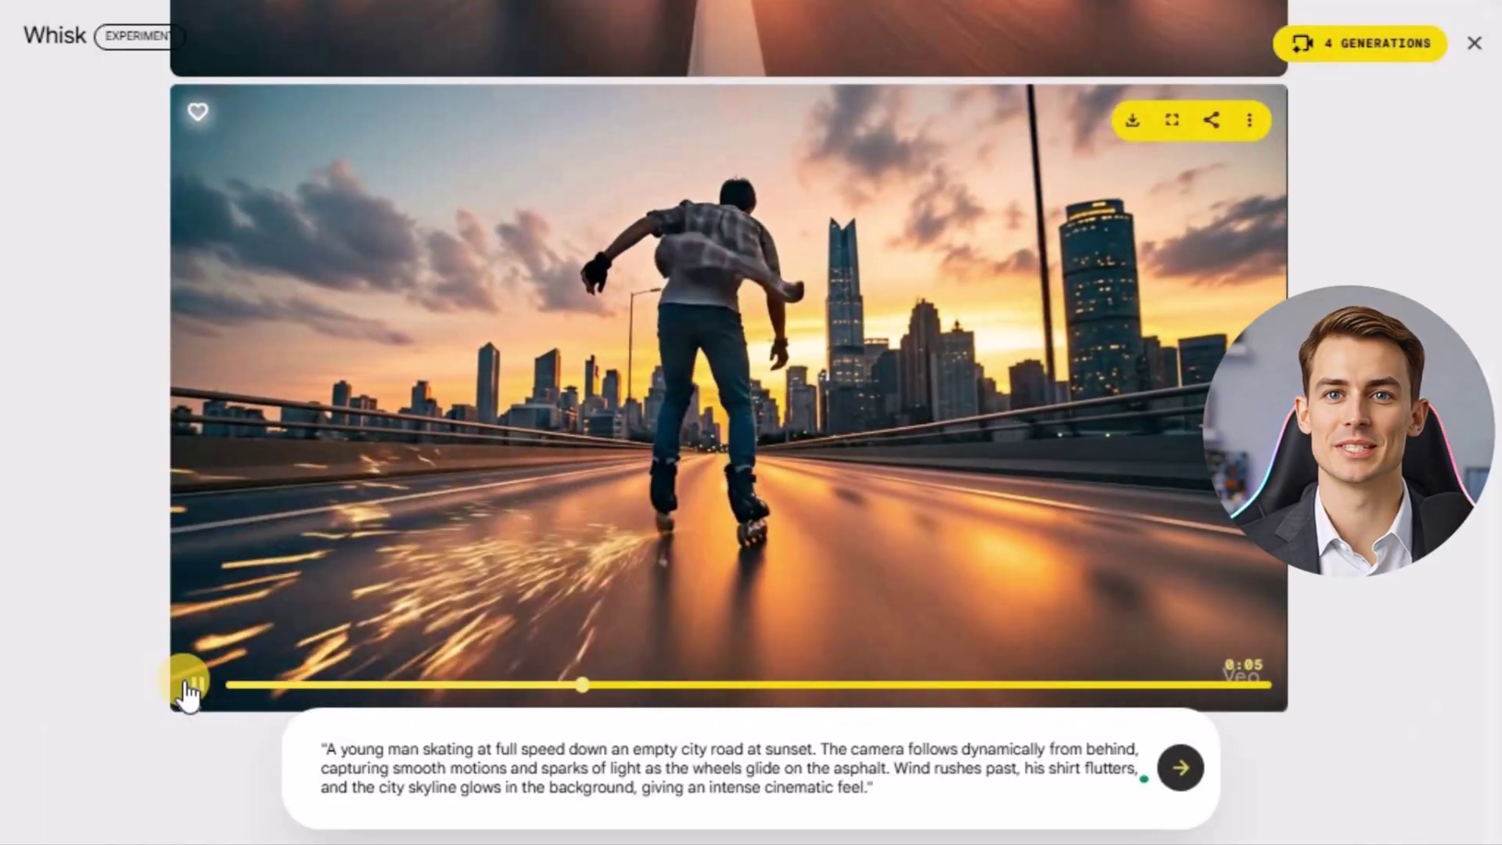
{"action": "left_click", "coordinate": [1132, 121]}
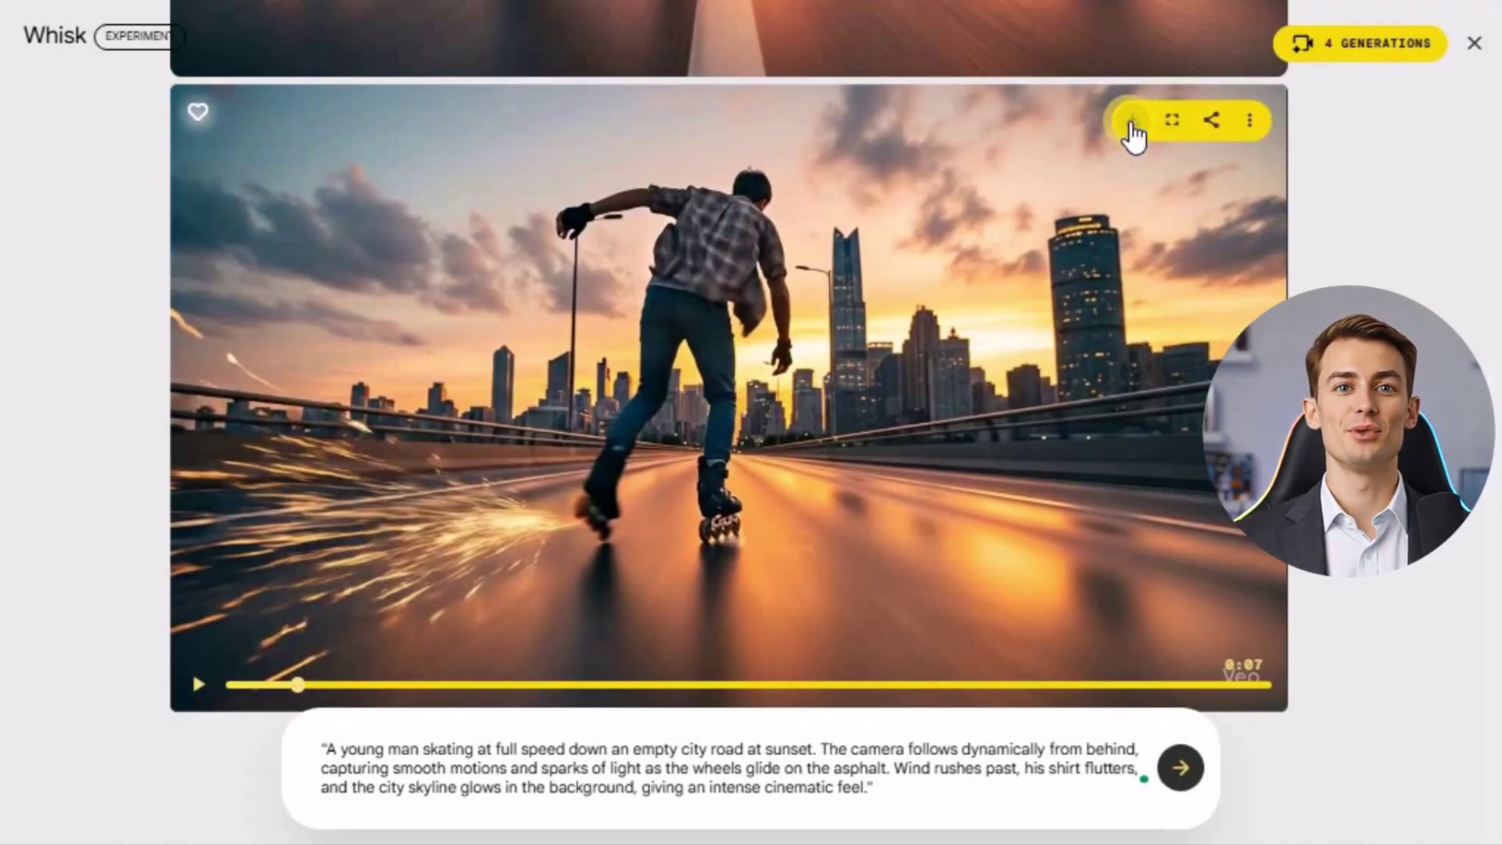
{"action": "left_click", "coordinate": [1132, 124]}
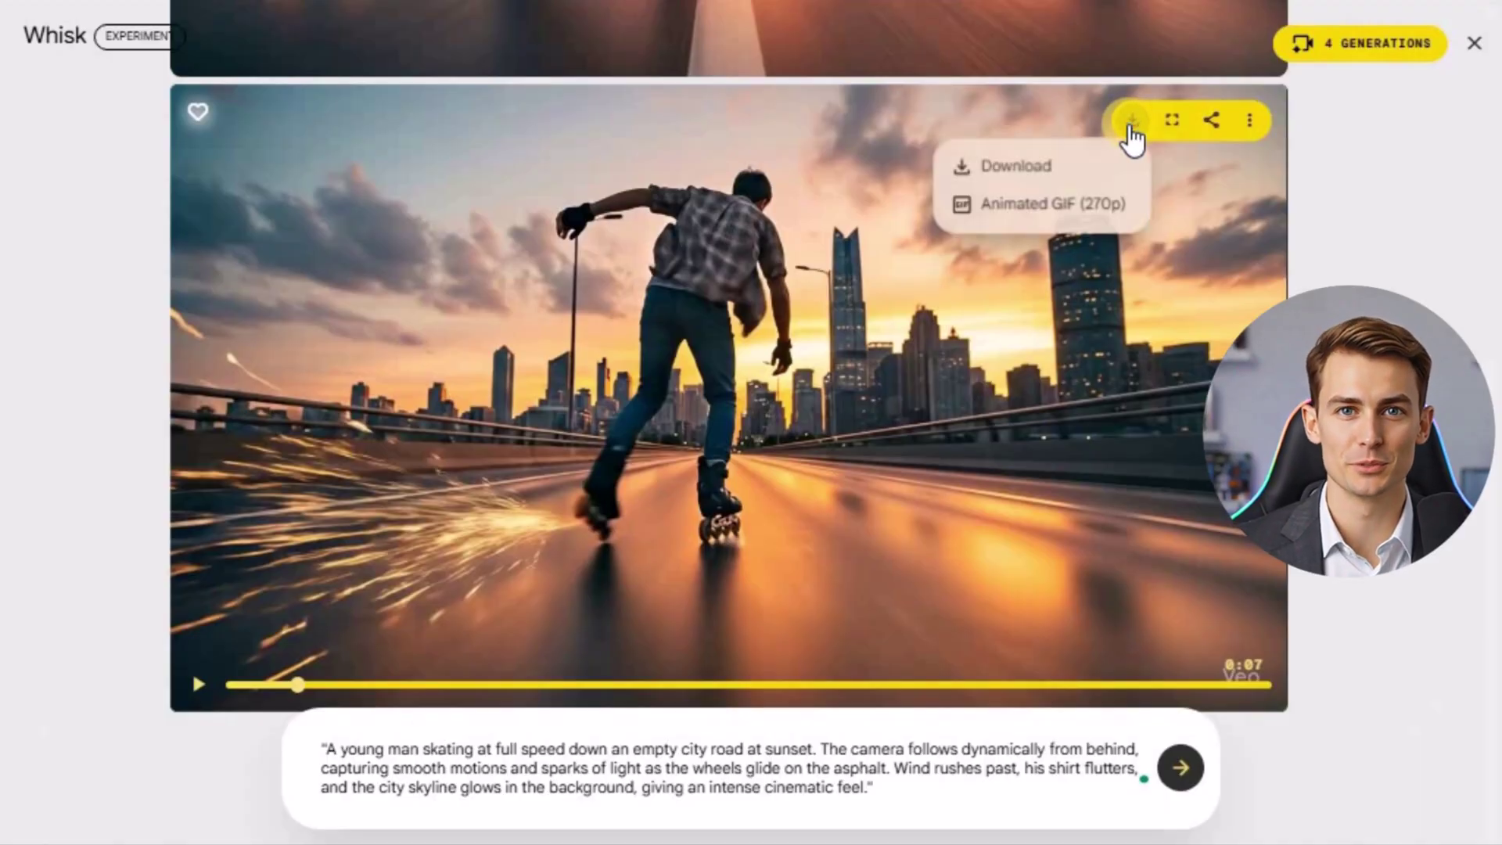
{"action": "left_click", "coordinate": [1044, 166]}
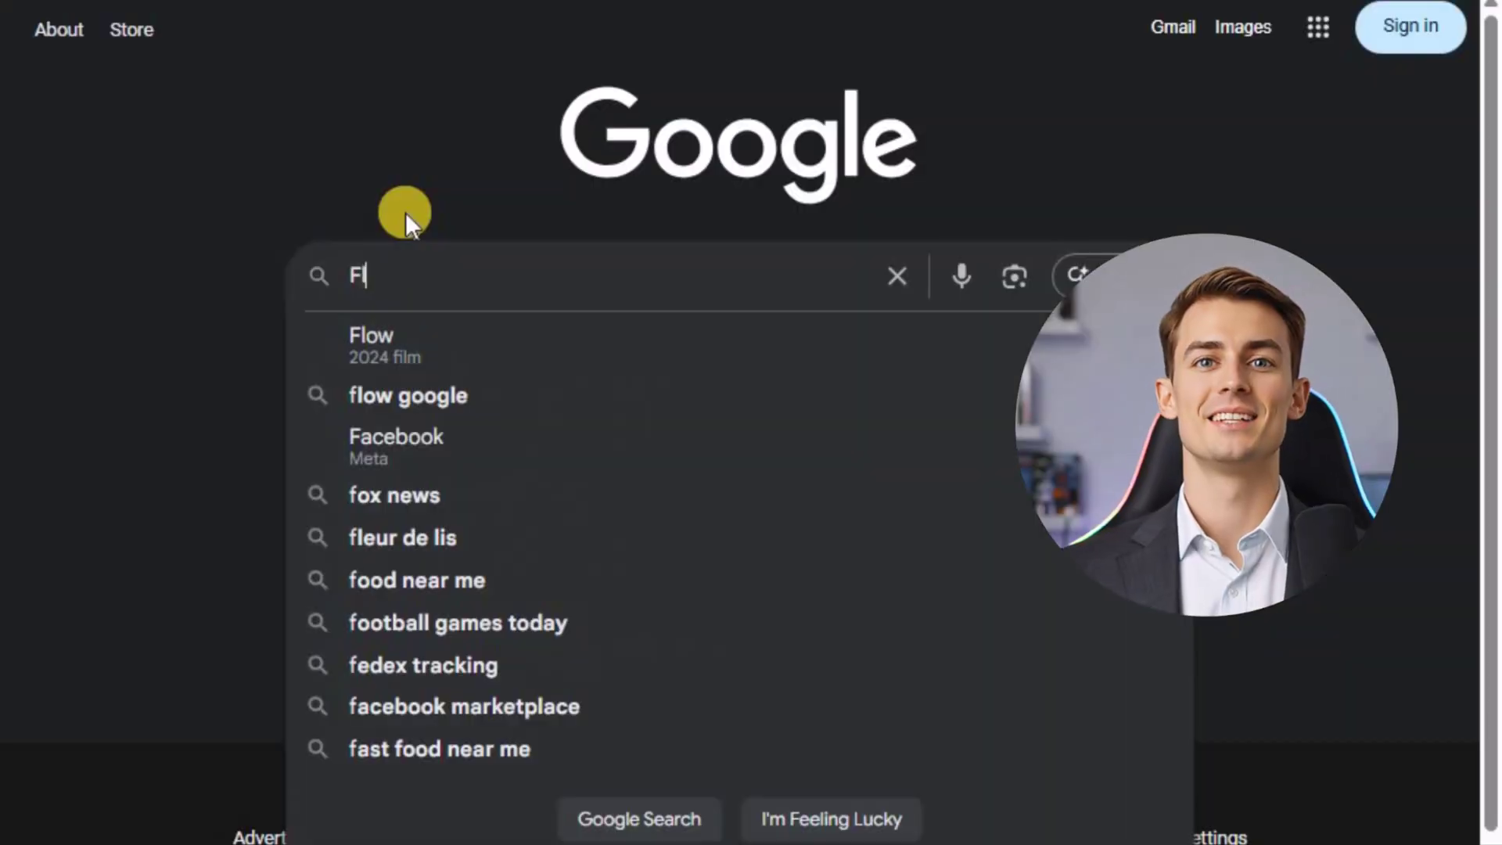
Step: Search Google for Flow, open the Google Labs result and enter the Flow tool with a Google account
{"action": "type", "text": "ow"}
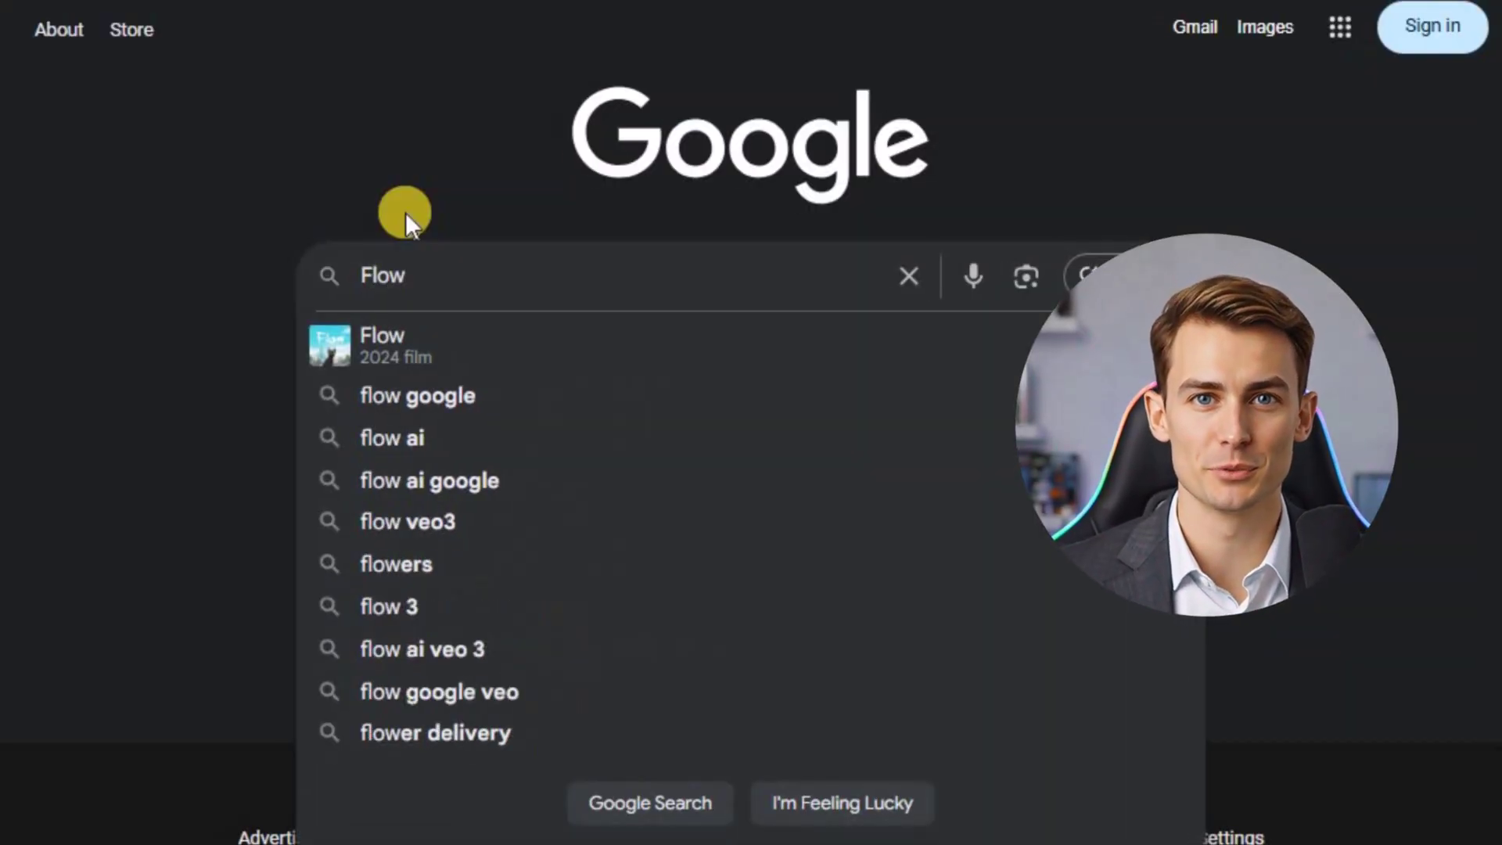
{"action": "key", "text": "Return"}
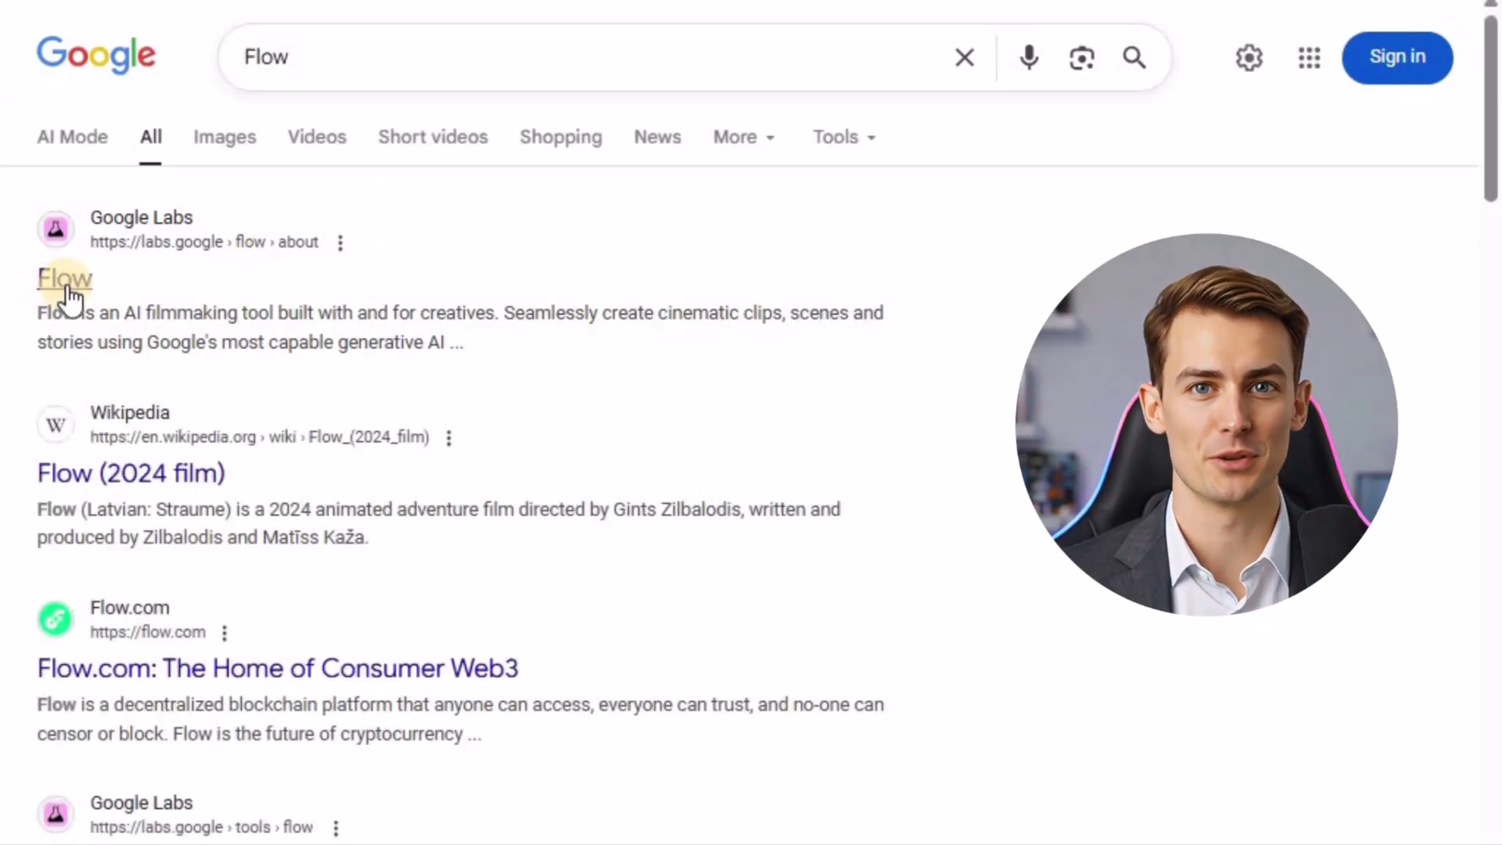
{"action": "left_click", "coordinate": [66, 291]}
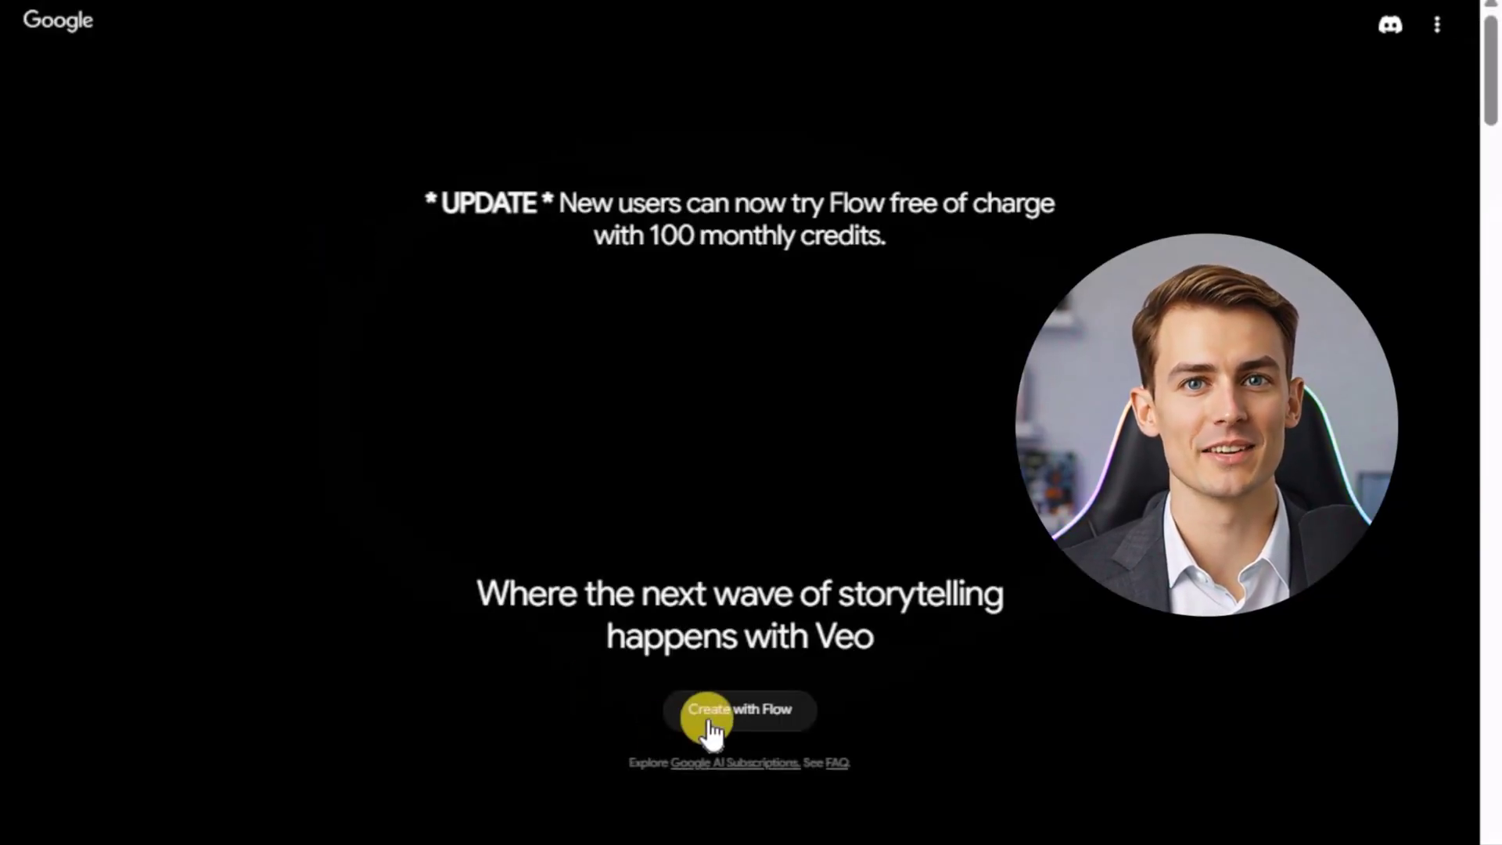
{"action": "left_click", "coordinate": [756, 709]}
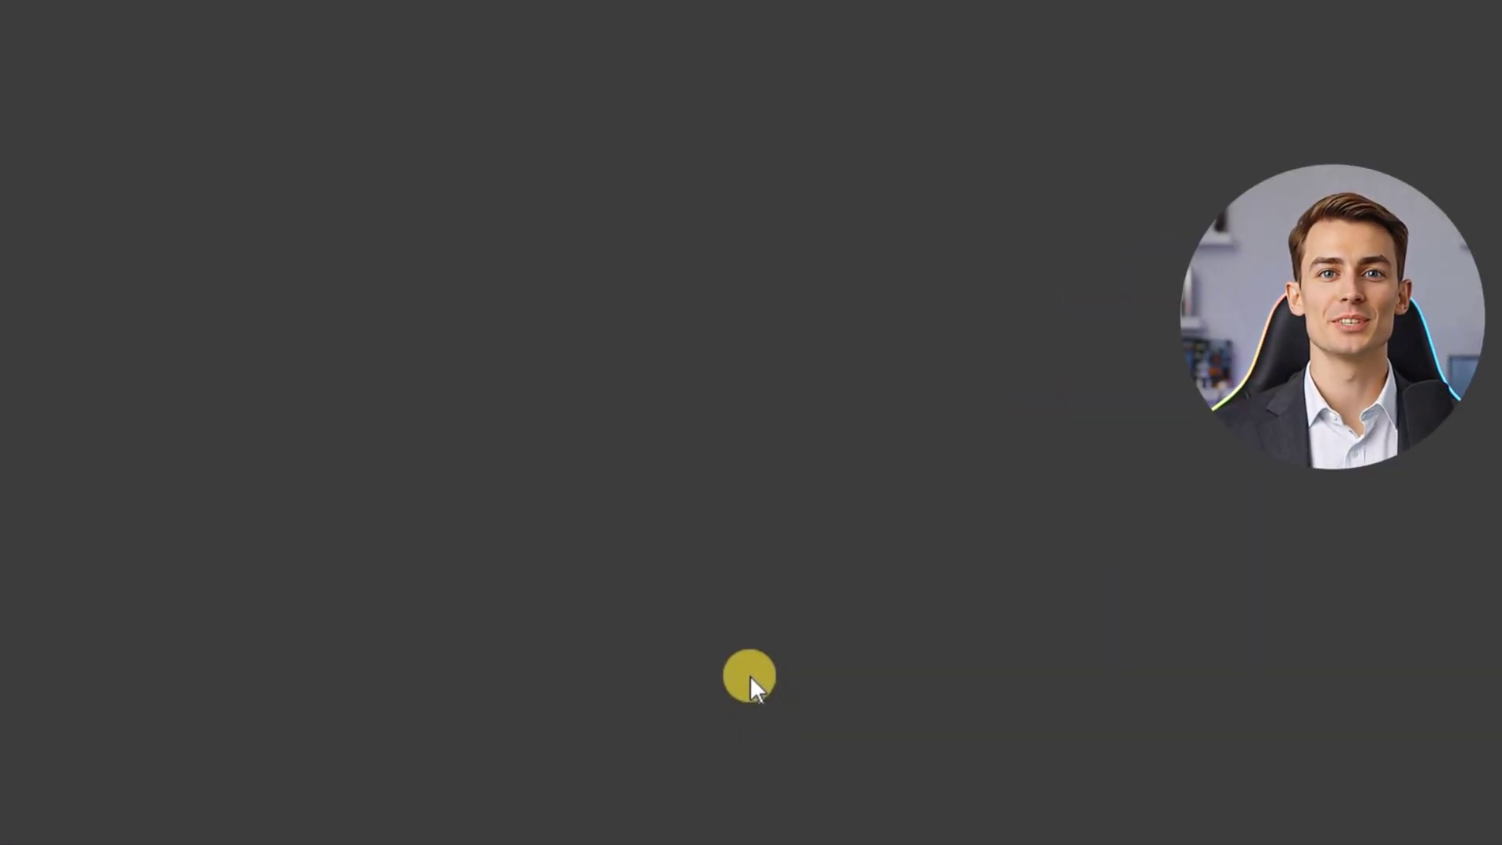
{"action": "left_click", "coordinate": [753, 587]}
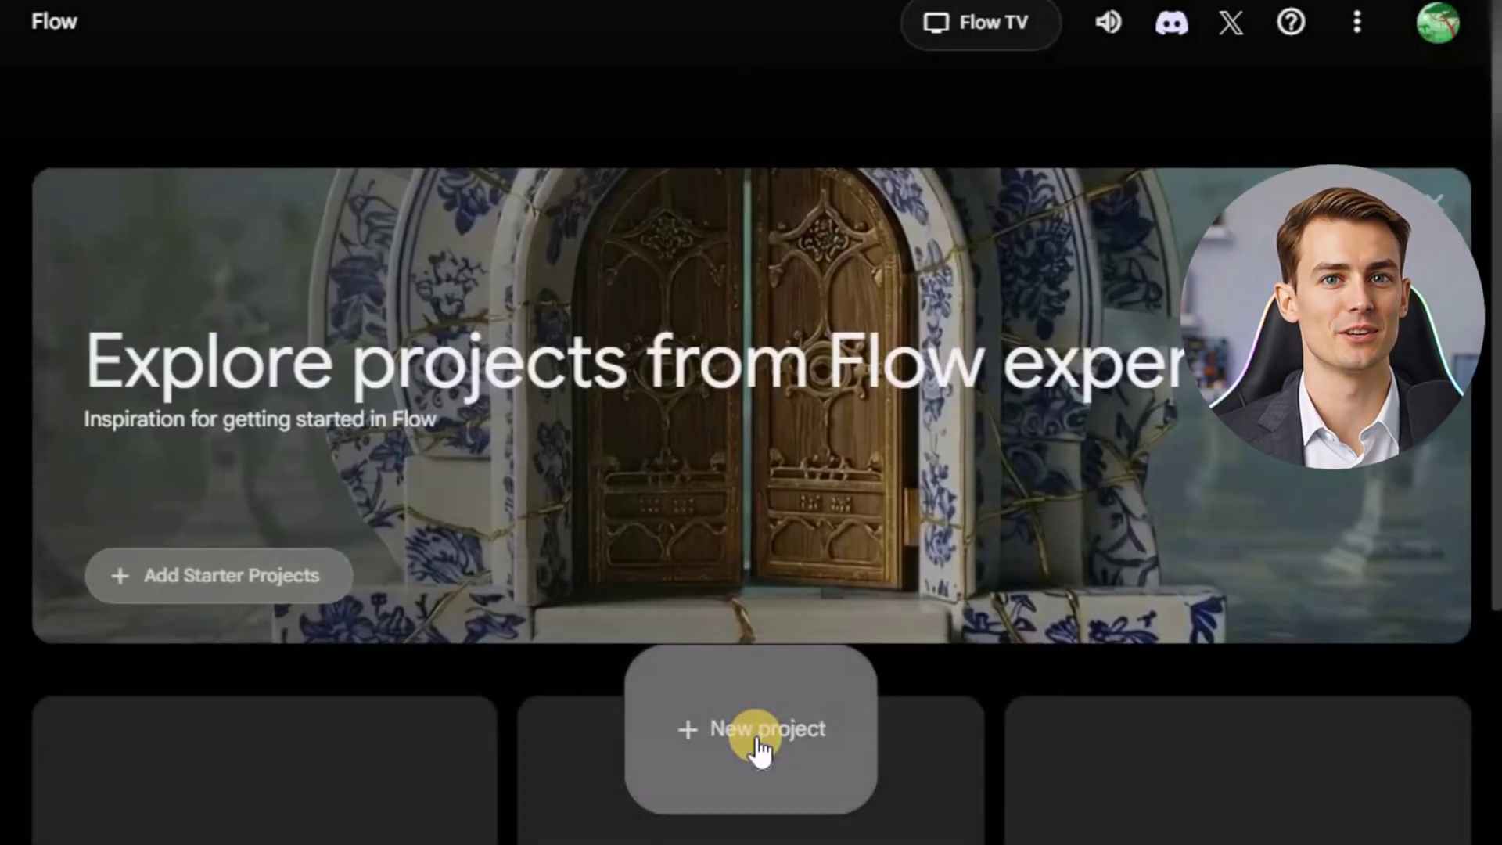
Step: Create a new Flow project and check the account's available AI credits
{"action": "left_click", "coordinate": [759, 743]}
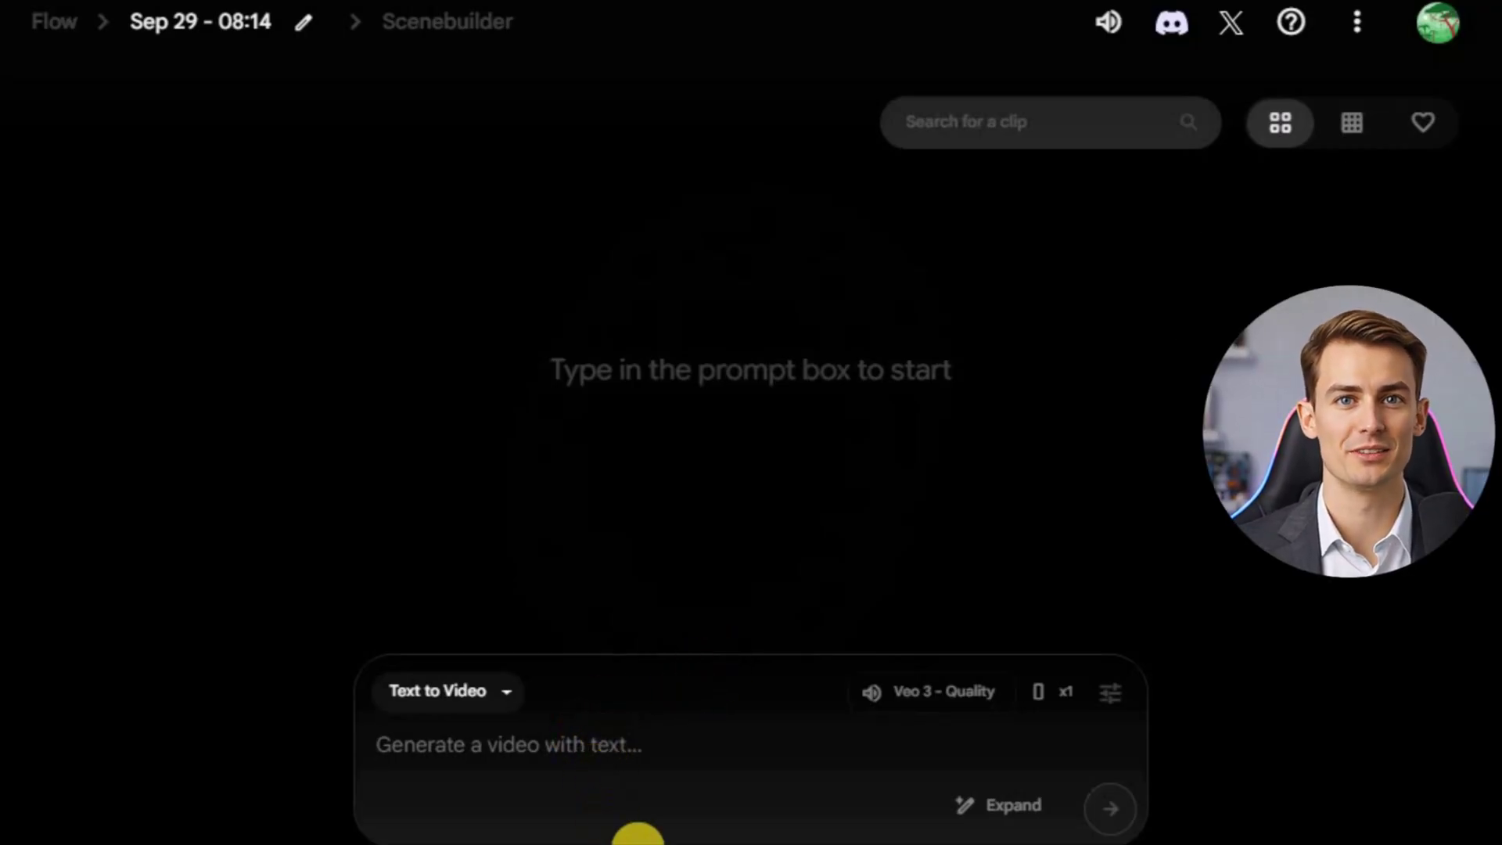
{"action": "left_click", "coordinate": [1445, 31]}
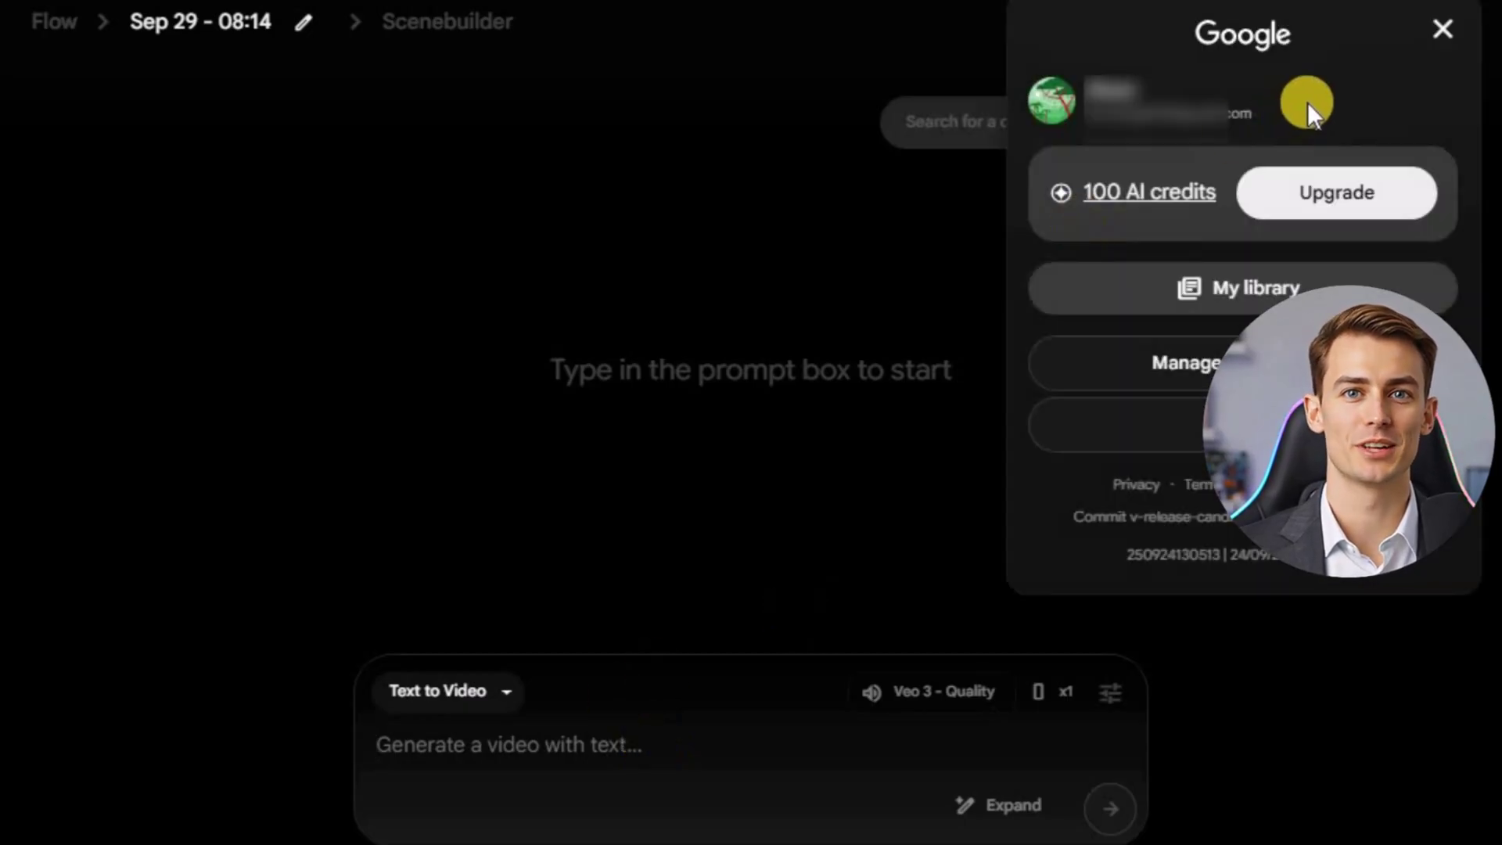
{"action": "left_click", "coordinate": [1448, 28]}
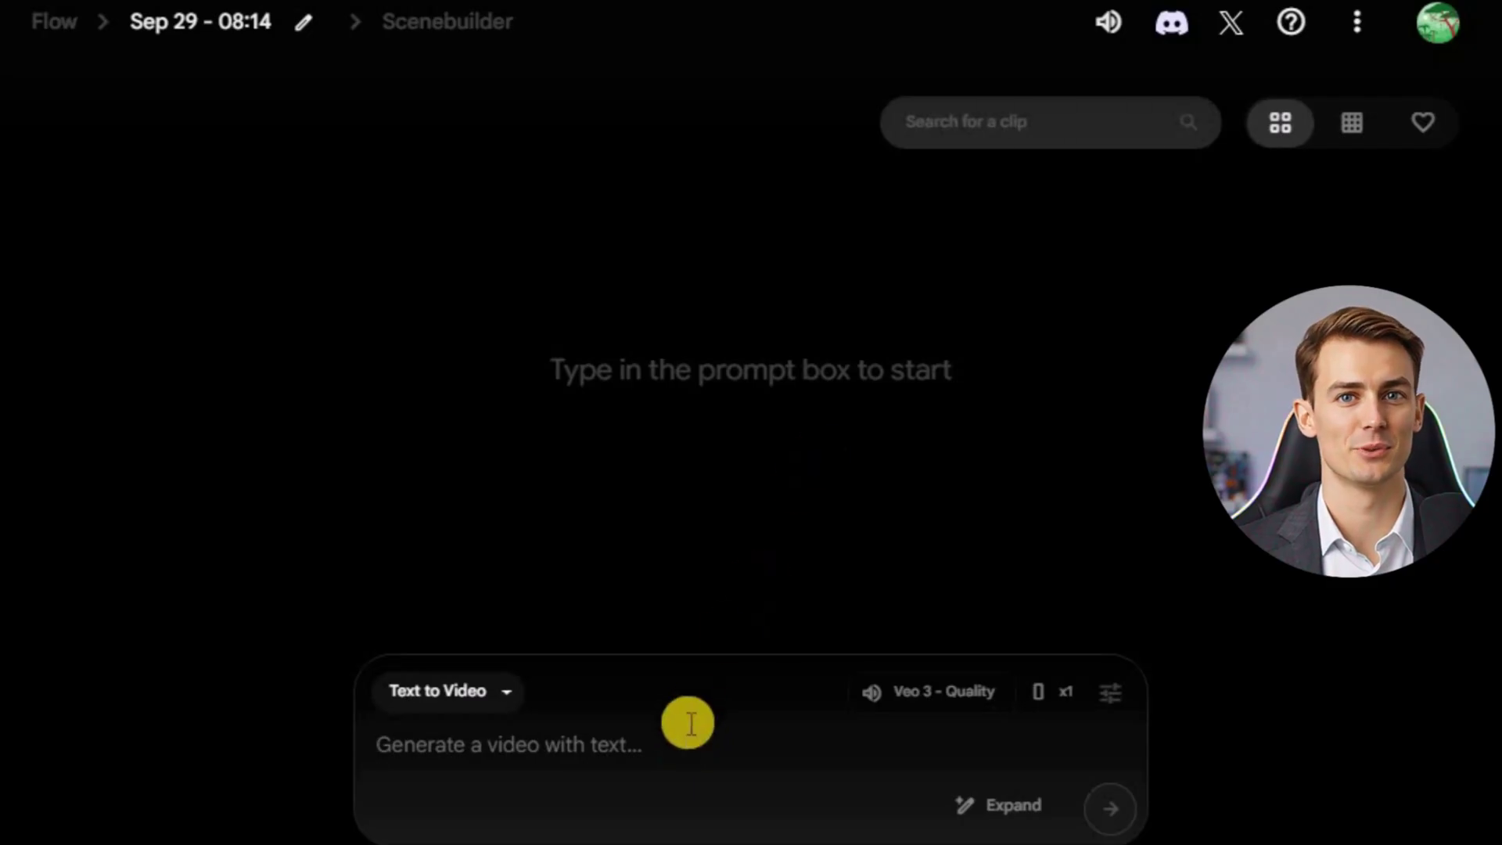
Step: Set the video generation aspect ratio to Landscape (16:9) with 1 output per prompt
{"action": "left_click", "coordinate": [1111, 692]}
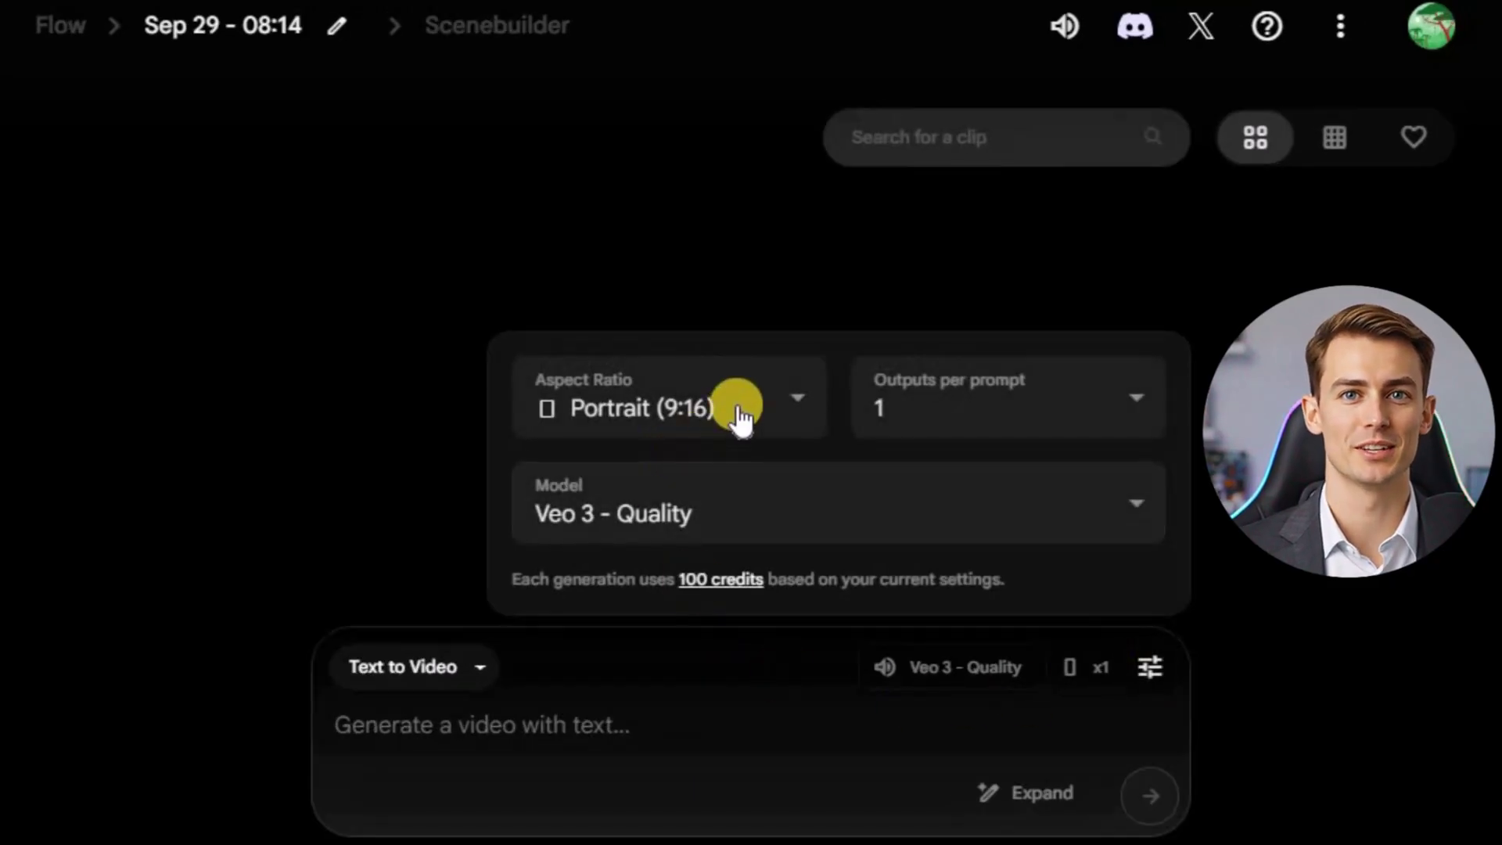
{"action": "left_click", "coordinate": [738, 407]}
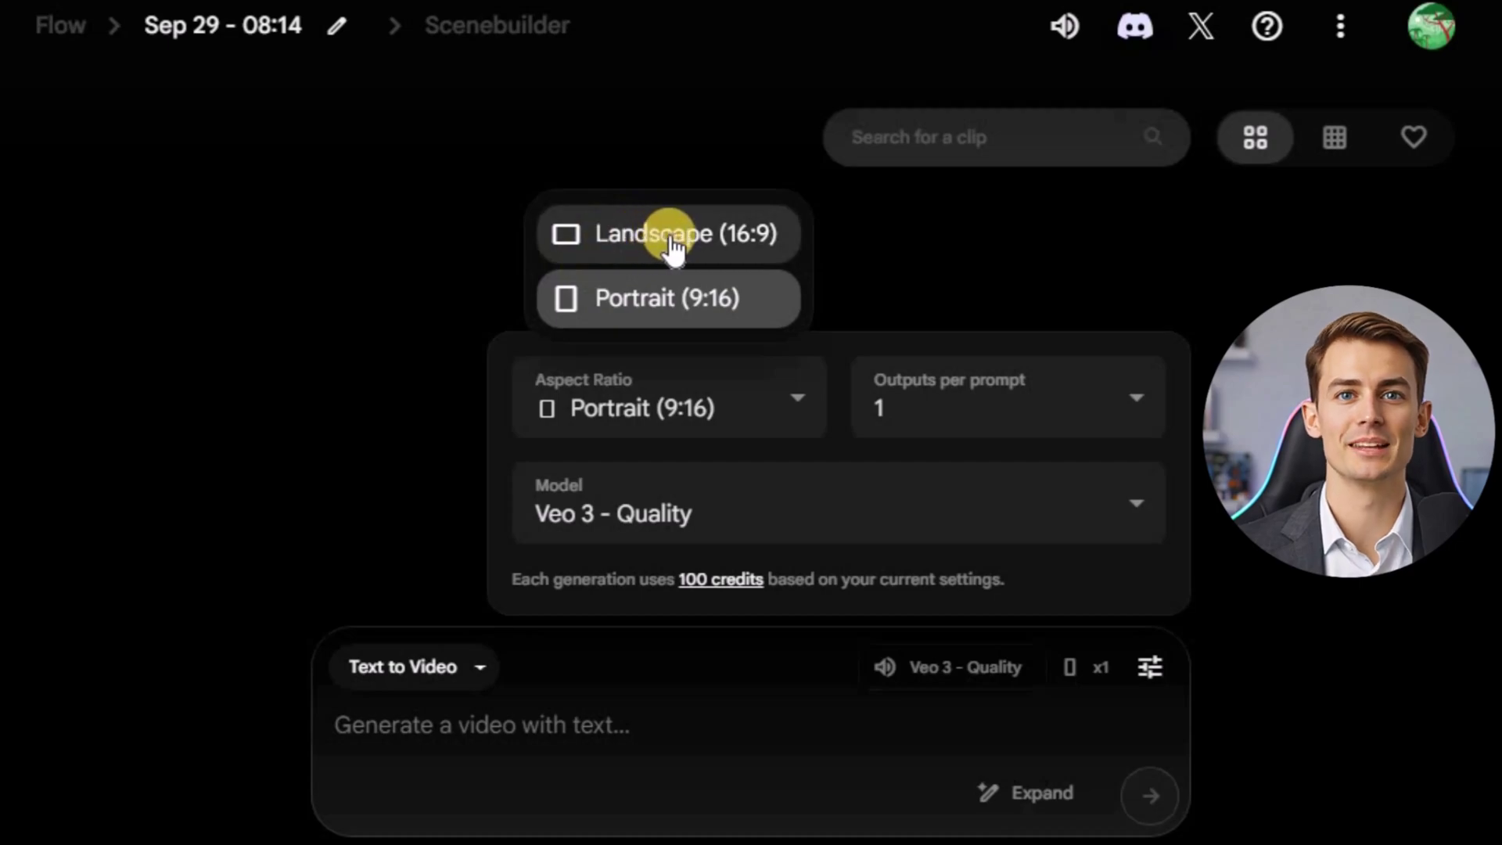
{"action": "left_click", "coordinate": [622, 250]}
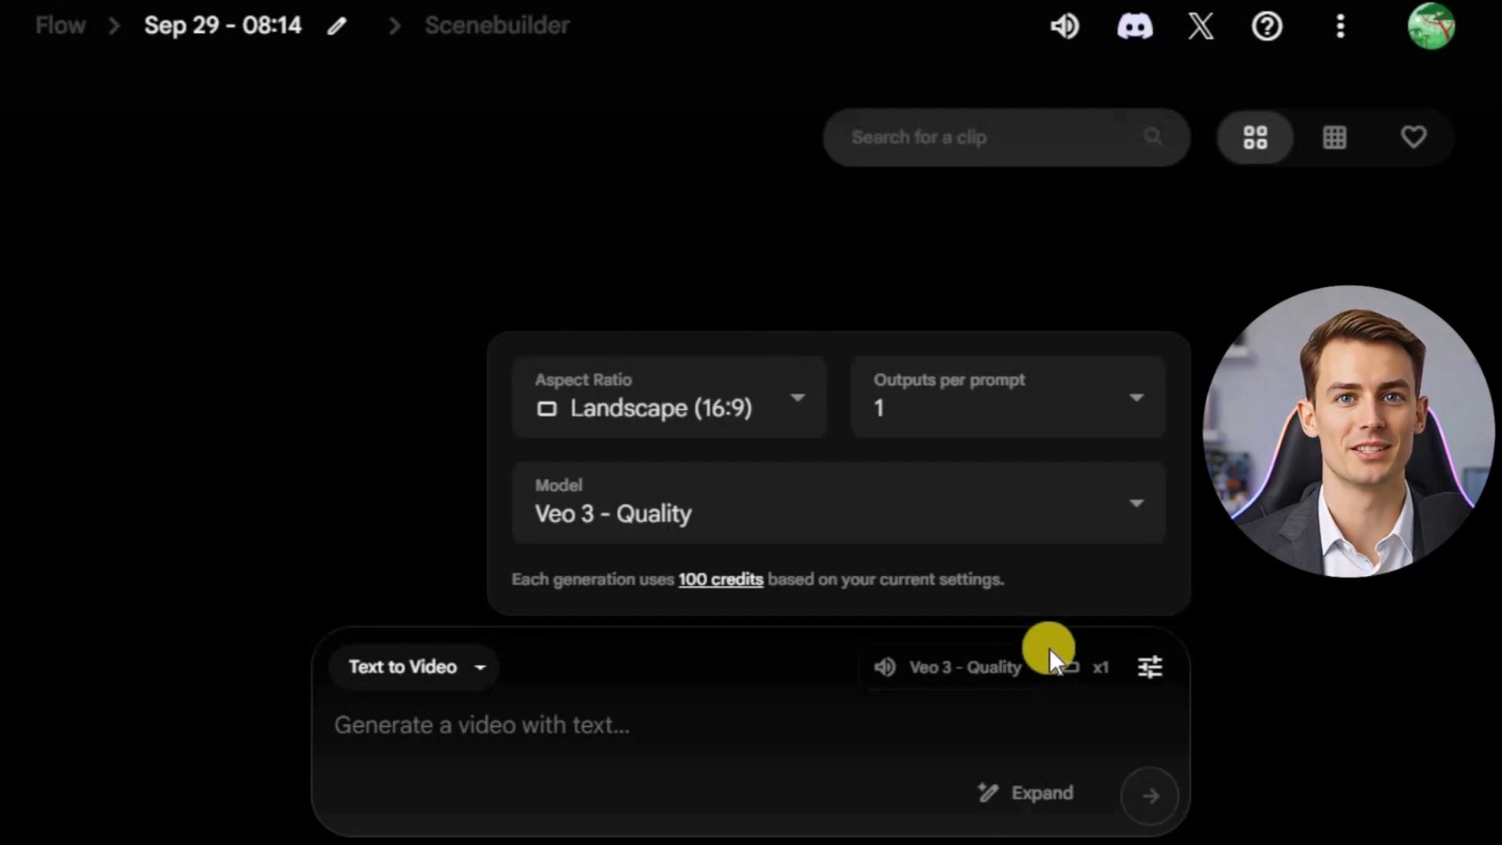
{"action": "left_click", "coordinate": [664, 415]}
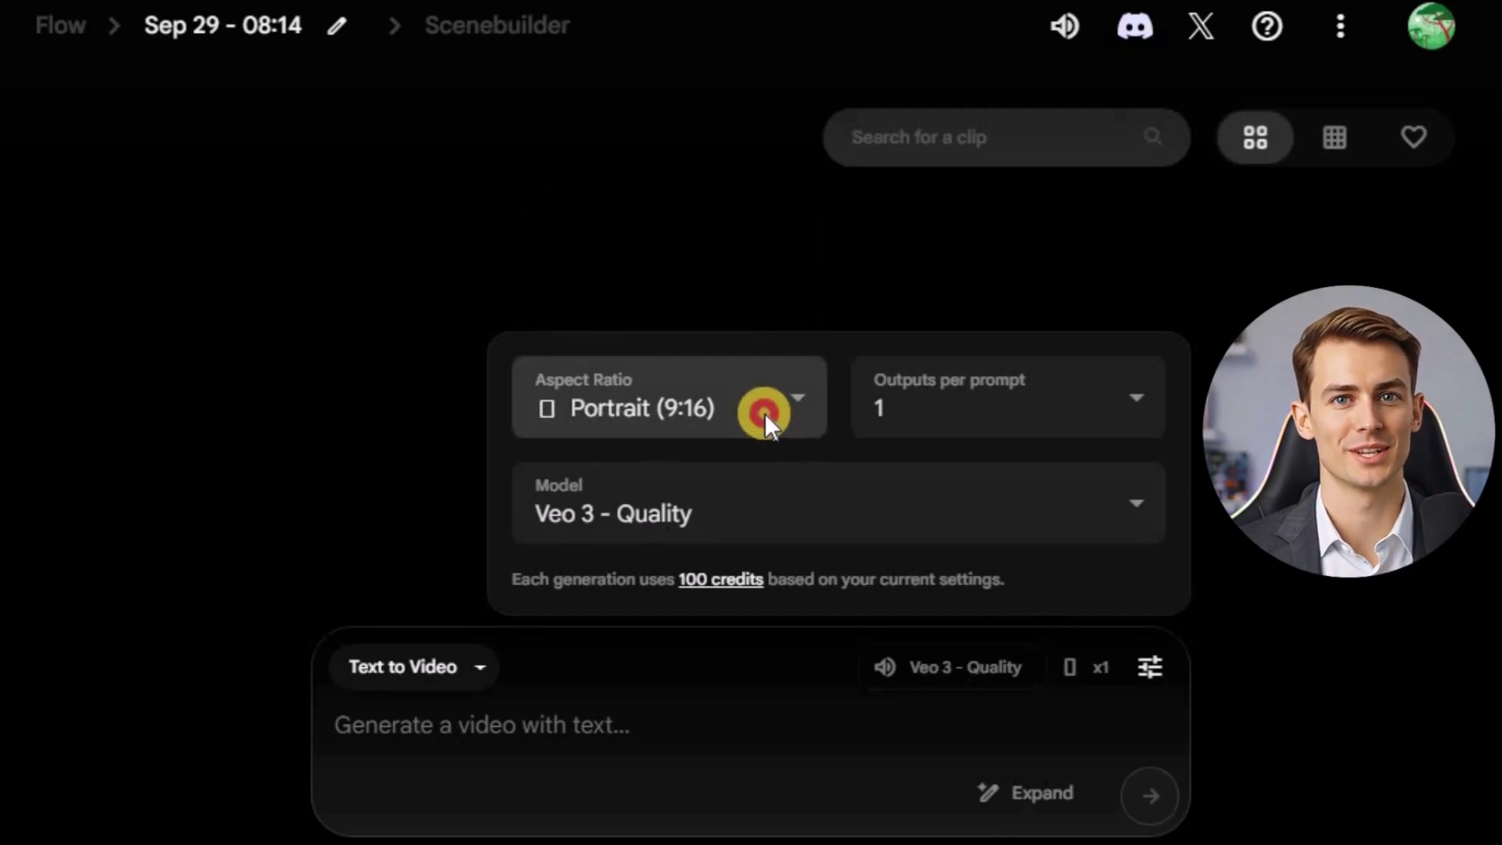
{"action": "left_click", "coordinate": [765, 413]}
{"action": "left_click", "coordinate": [699, 258]}
{"action": "left_click", "coordinate": [1019, 410]}
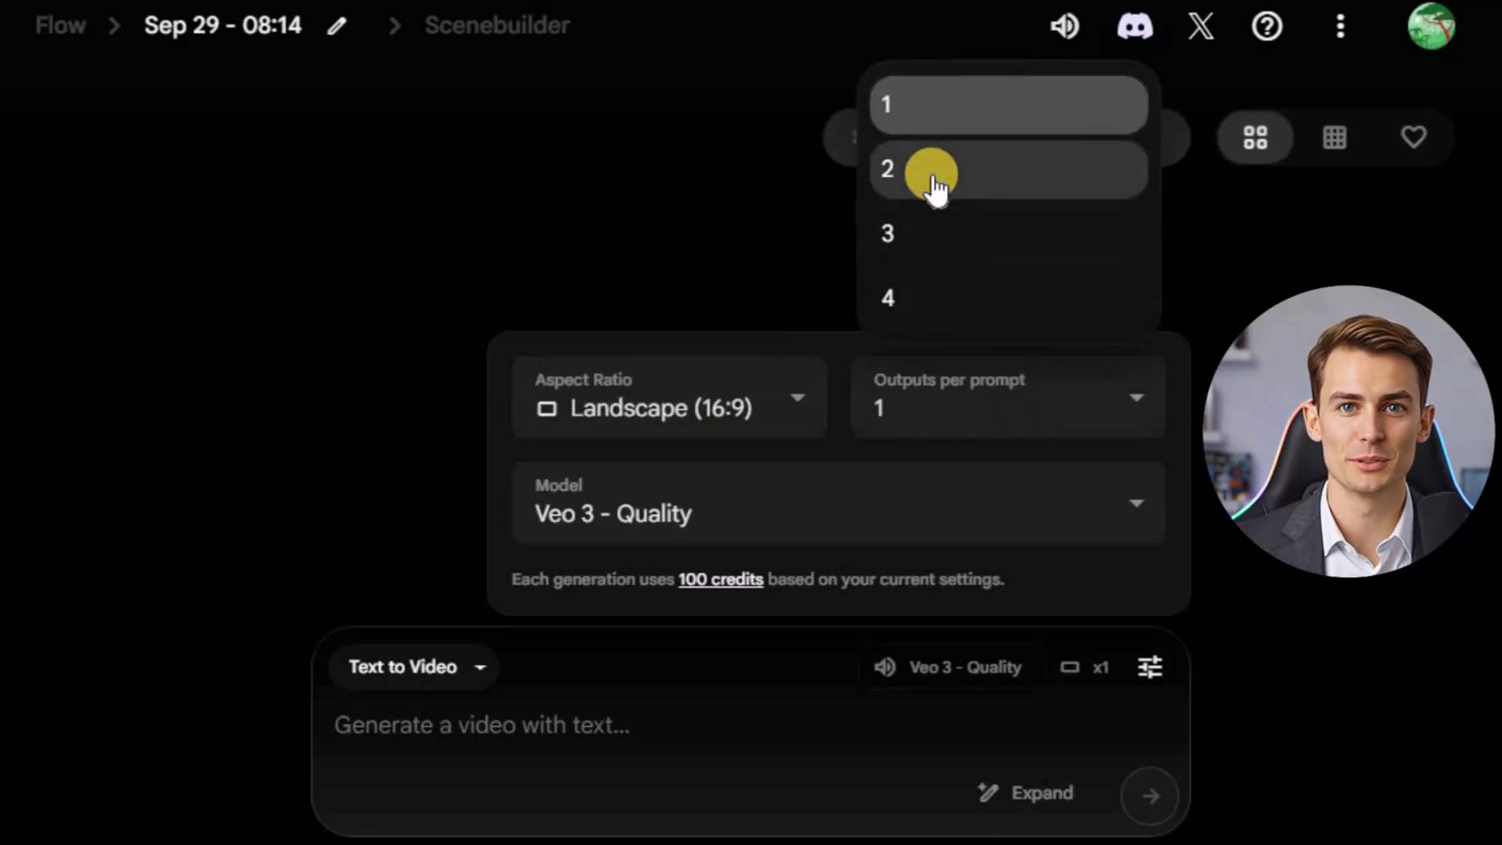
{"action": "left_click", "coordinate": [900, 143]}
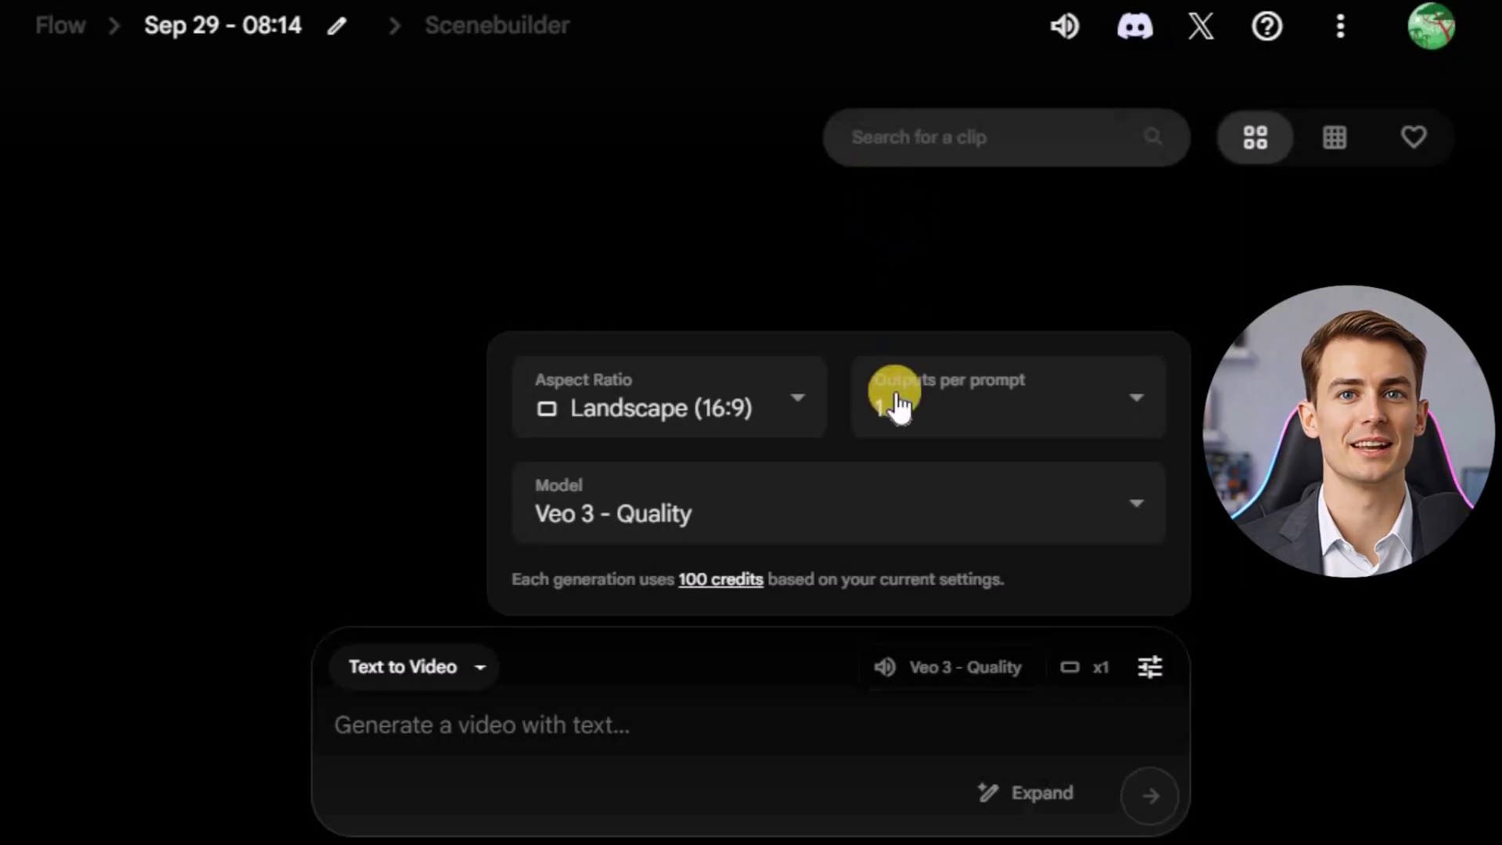
Step: Compare the credit cost of the Veo 3 - Fast and Veo 3 - Quality models and select Veo 3 - Fast
{"action": "left_click", "coordinate": [807, 500]}
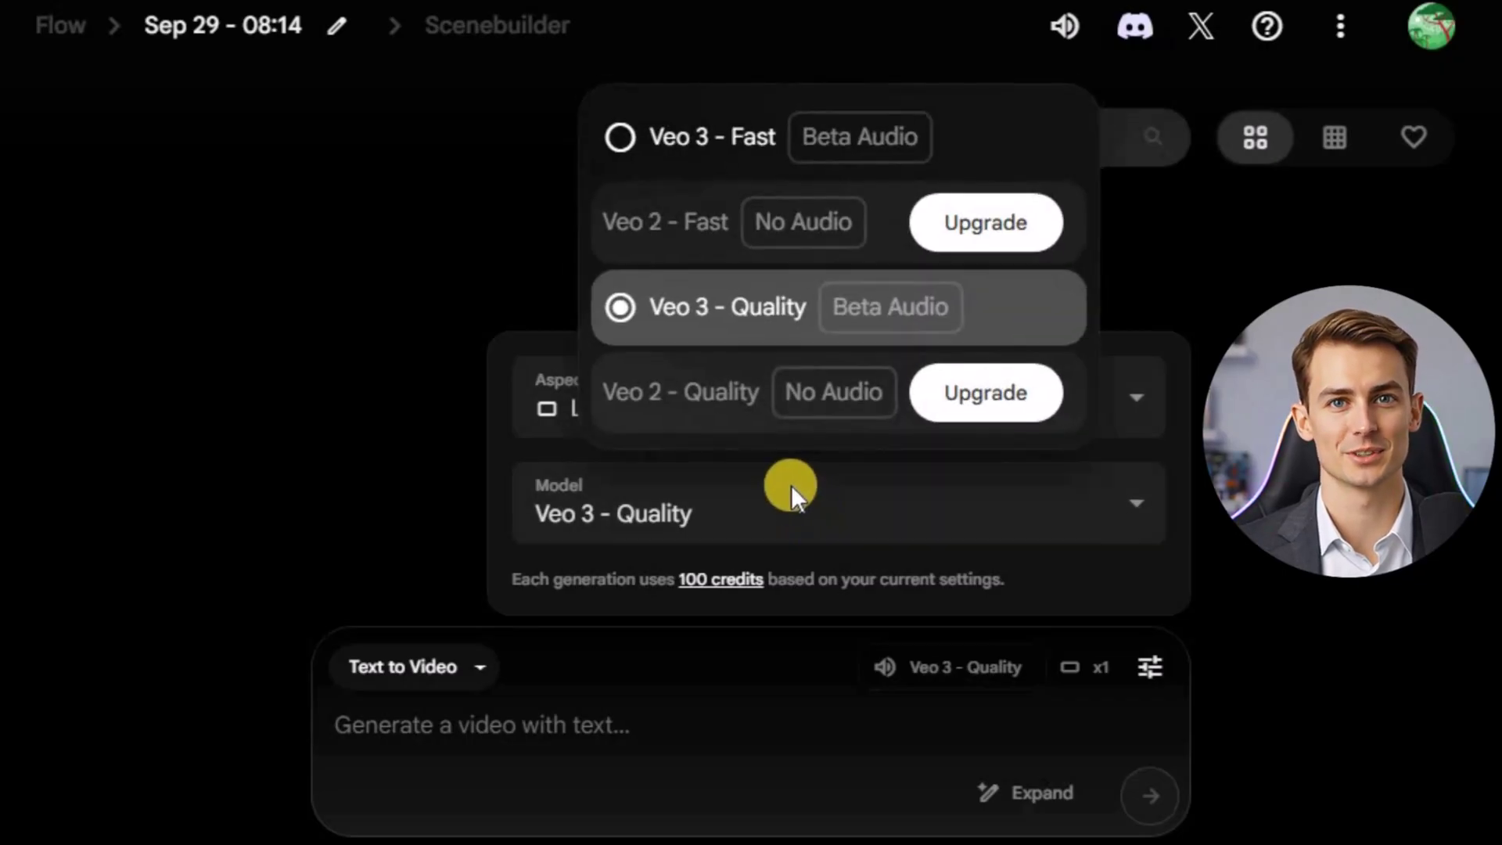
{"action": "left_click", "coordinate": [631, 134]}
{"action": "left_click_drag", "start_coordinate": [510, 580], "coordinate": [987, 590]}
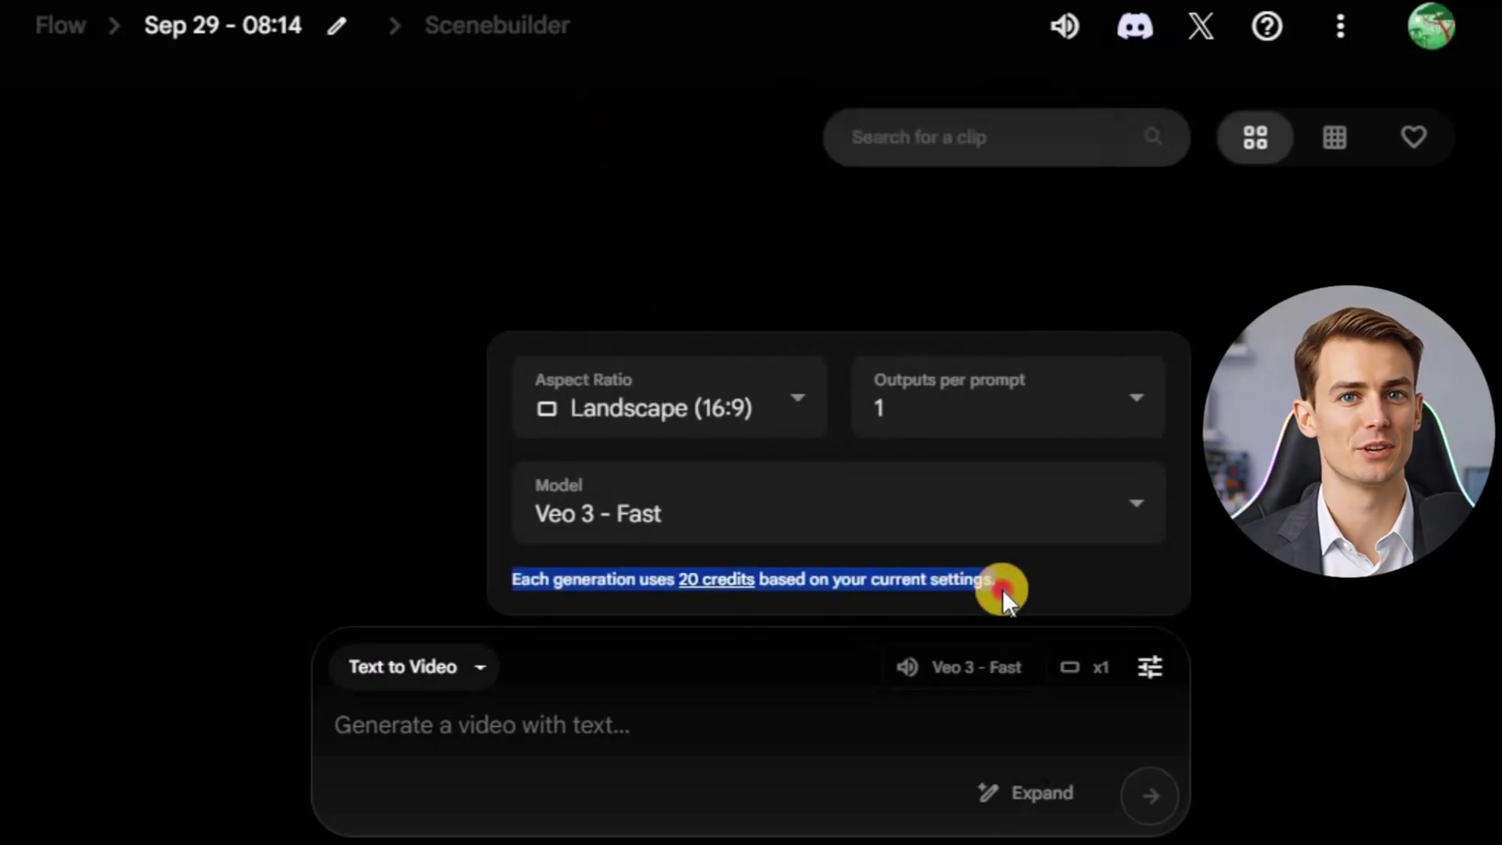
{"action": "left_click", "coordinate": [1003, 572]}
{"action": "left_click", "coordinate": [861, 542]}
{"action": "left_click", "coordinate": [627, 307]}
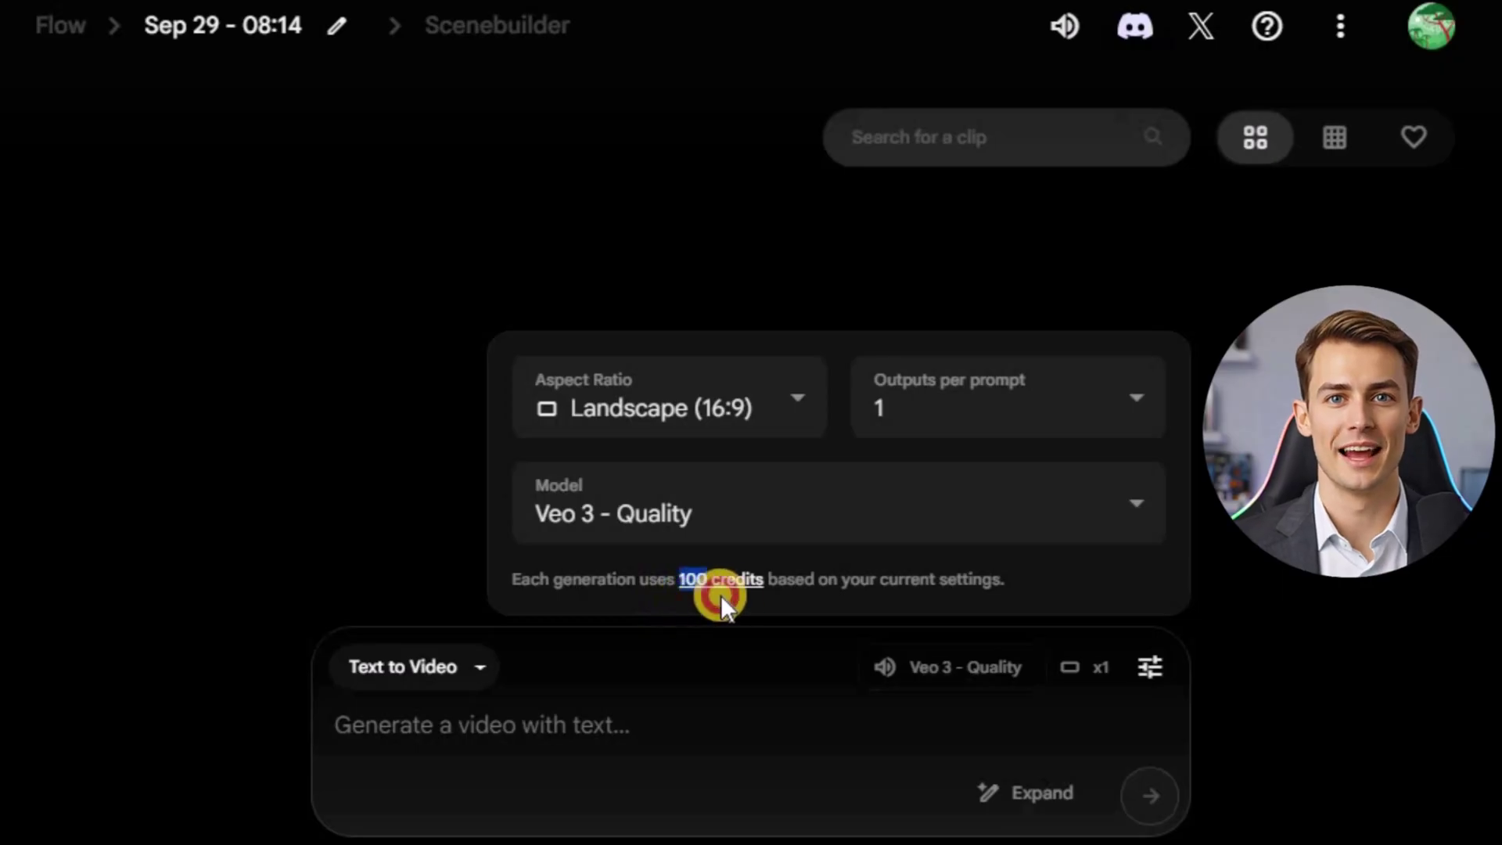
{"action": "left_click_drag", "start_coordinate": [757, 596], "coordinate": [760, 598]}
{"action": "left_click", "coordinate": [805, 513]}
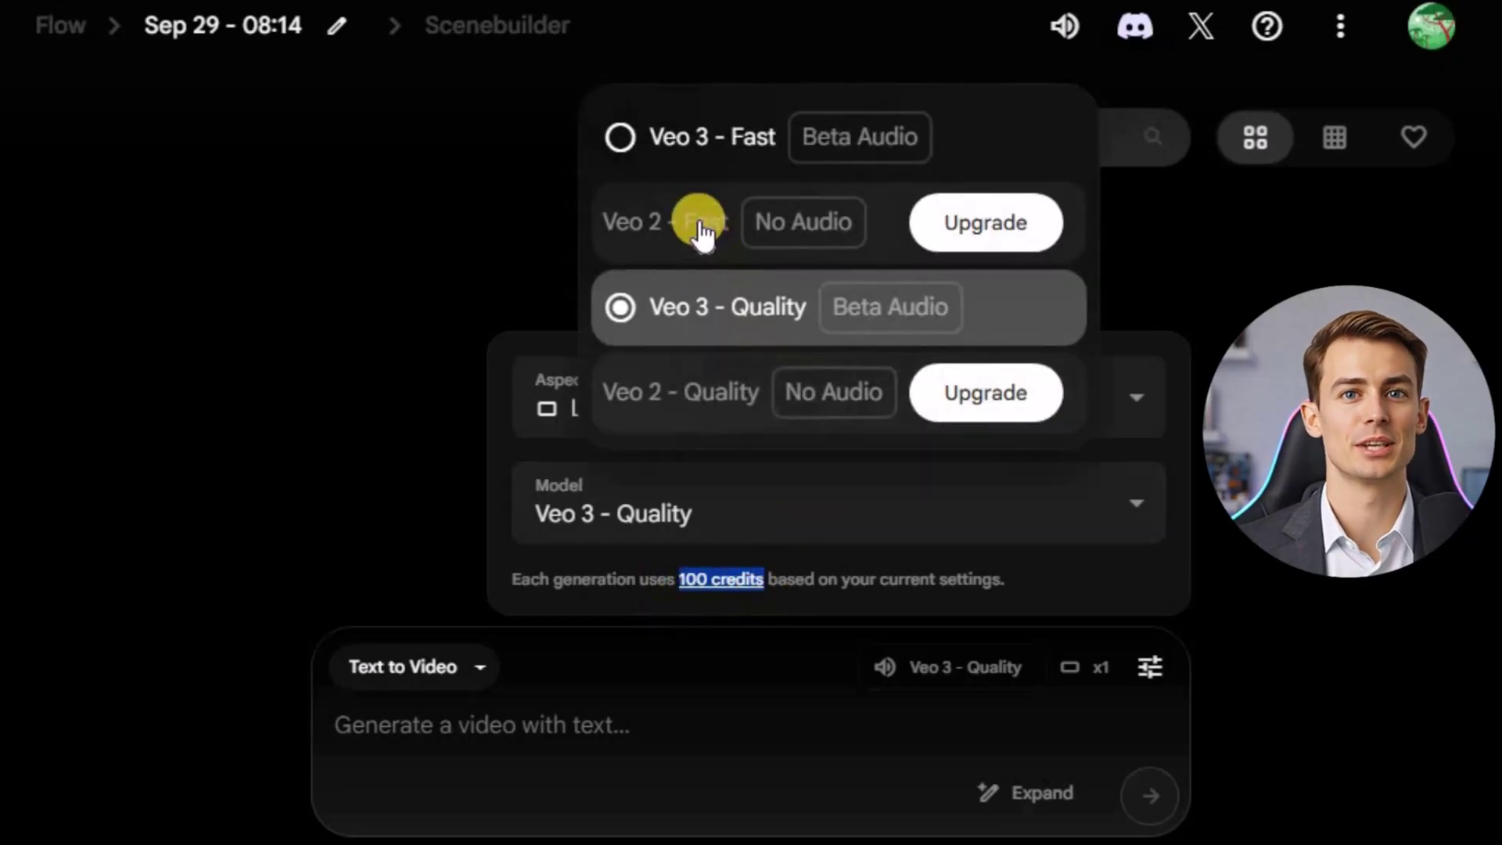
{"action": "left_click", "coordinate": [649, 141]}
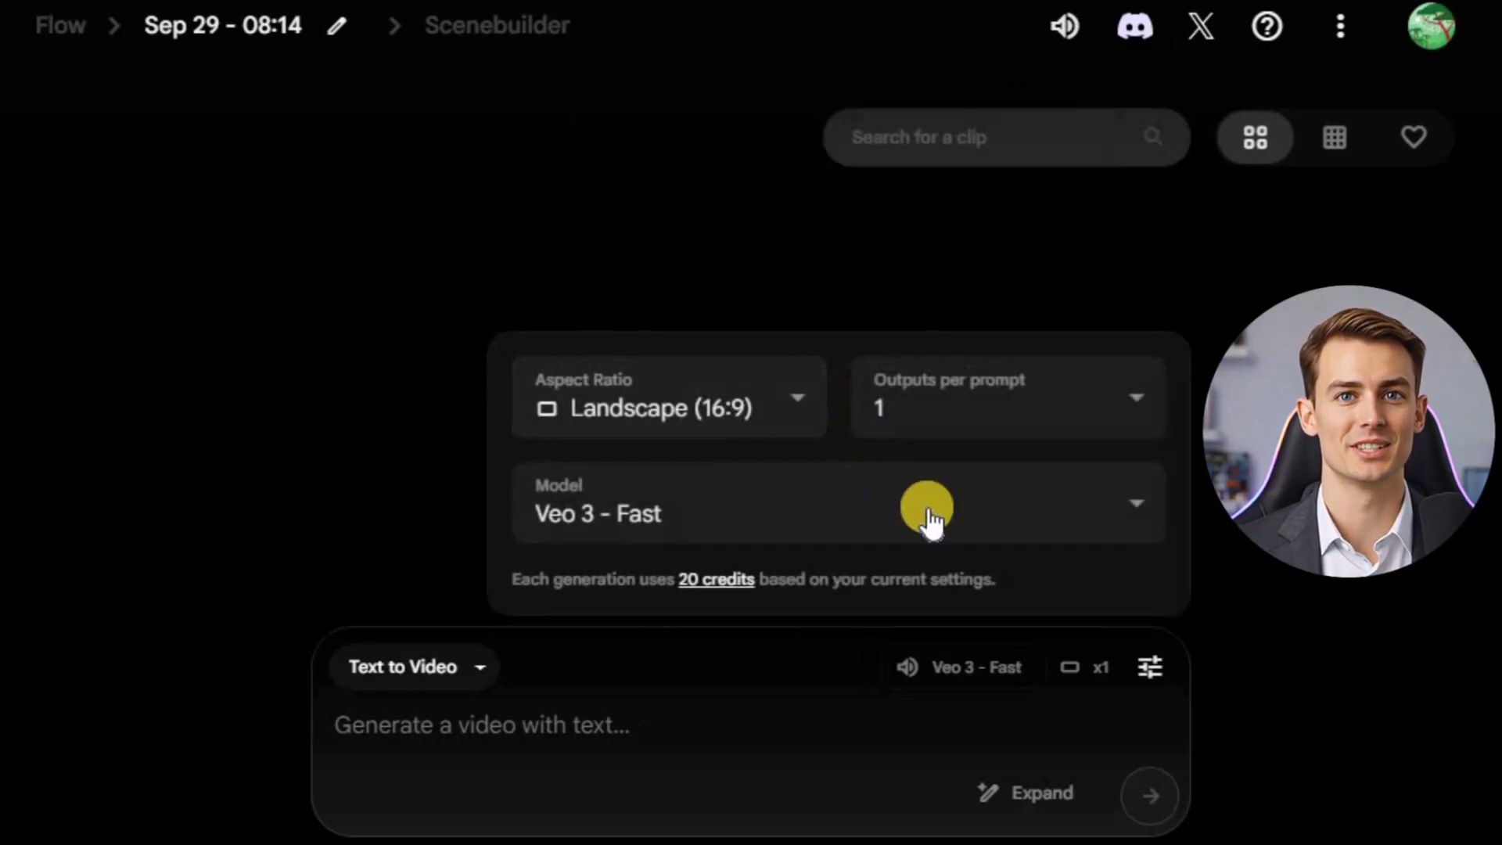
Step: Generate a video from the copied "A young man skating at full speed down an empty city road at sunset" prompt and play the clip
{"action": "left_click_drag", "start_coordinate": [279, 384], "coordinate": [602, 458]}
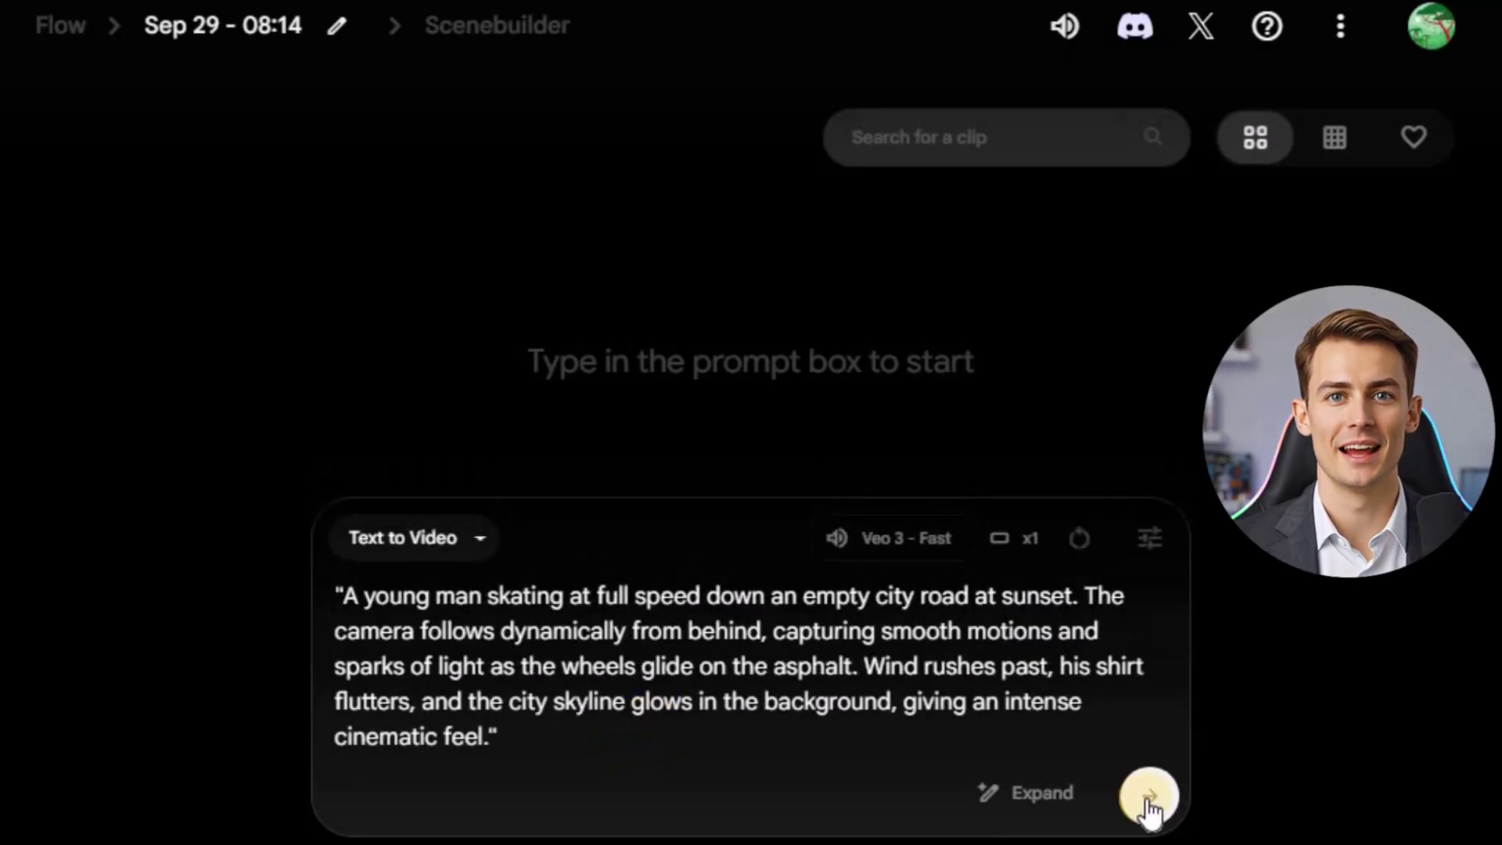
{"action": "left_click", "coordinate": [1147, 797]}
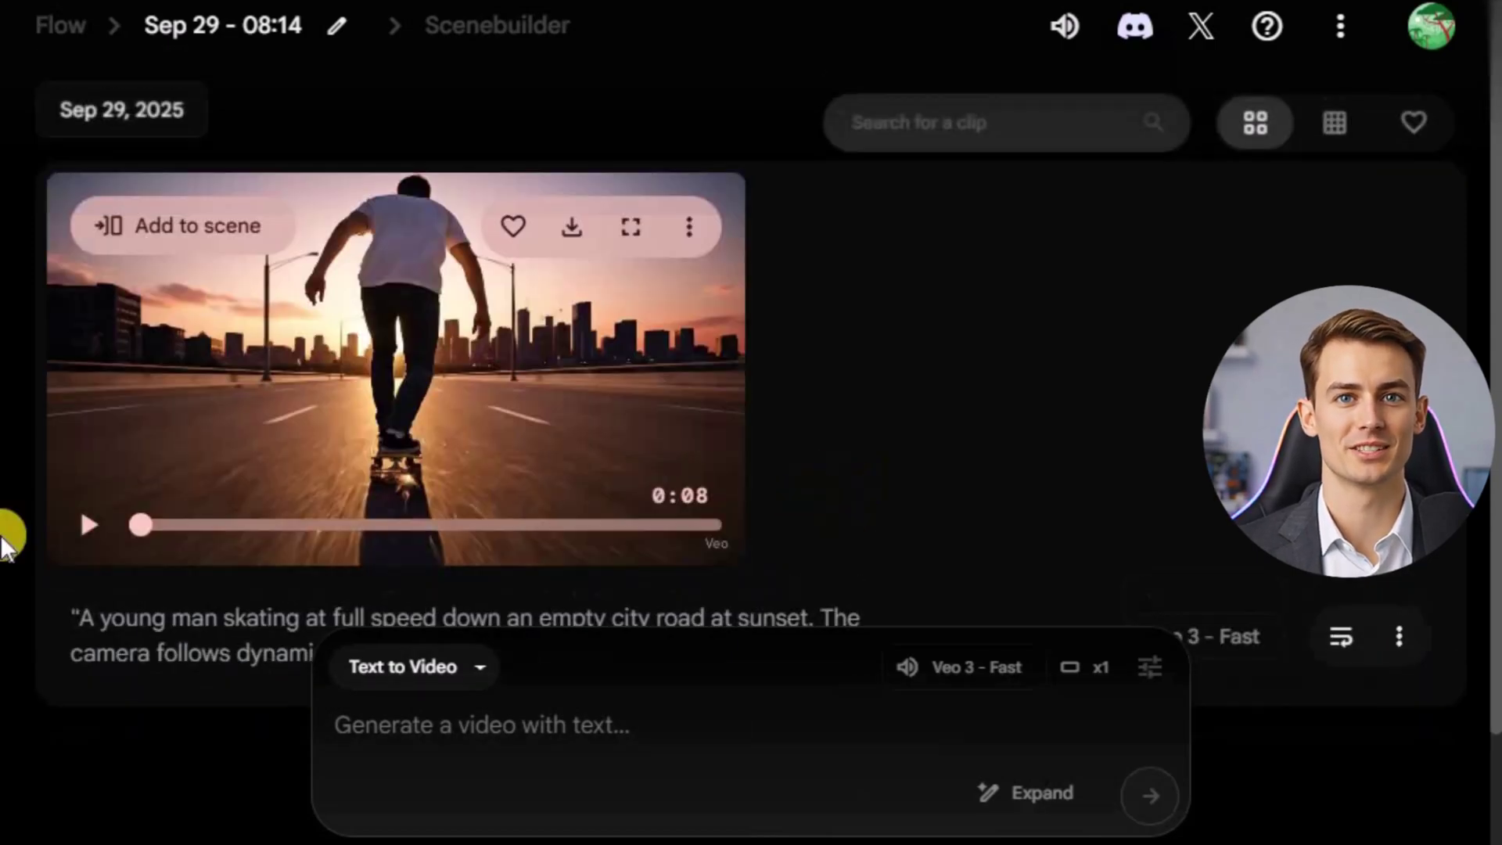
{"action": "left_click", "coordinate": [80, 522]}
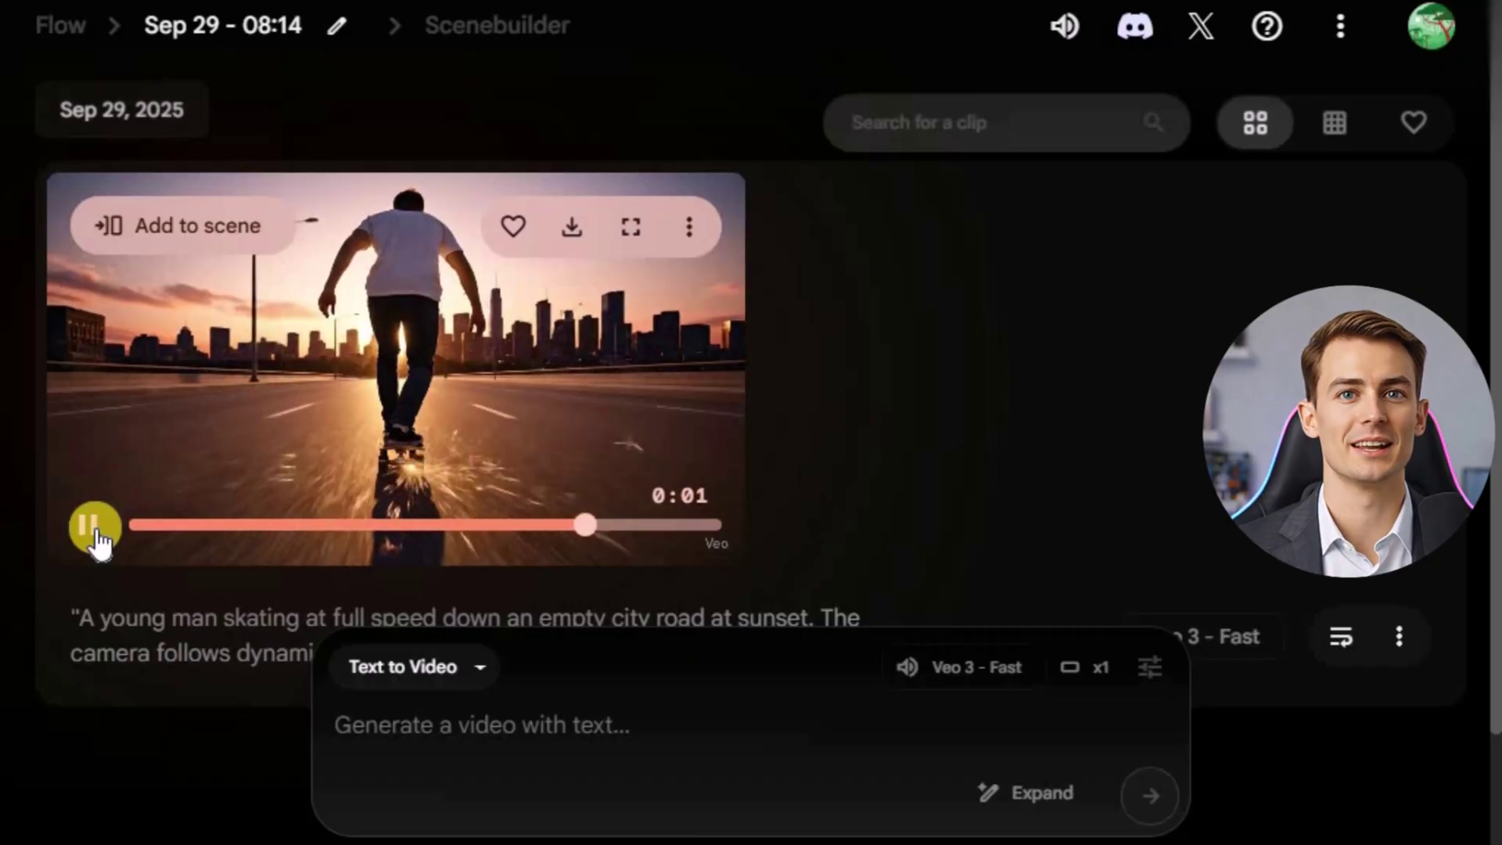
Step: Upscale the skateboarder clip to 1080p and download the upscaled video
{"action": "left_click", "coordinate": [573, 235]}
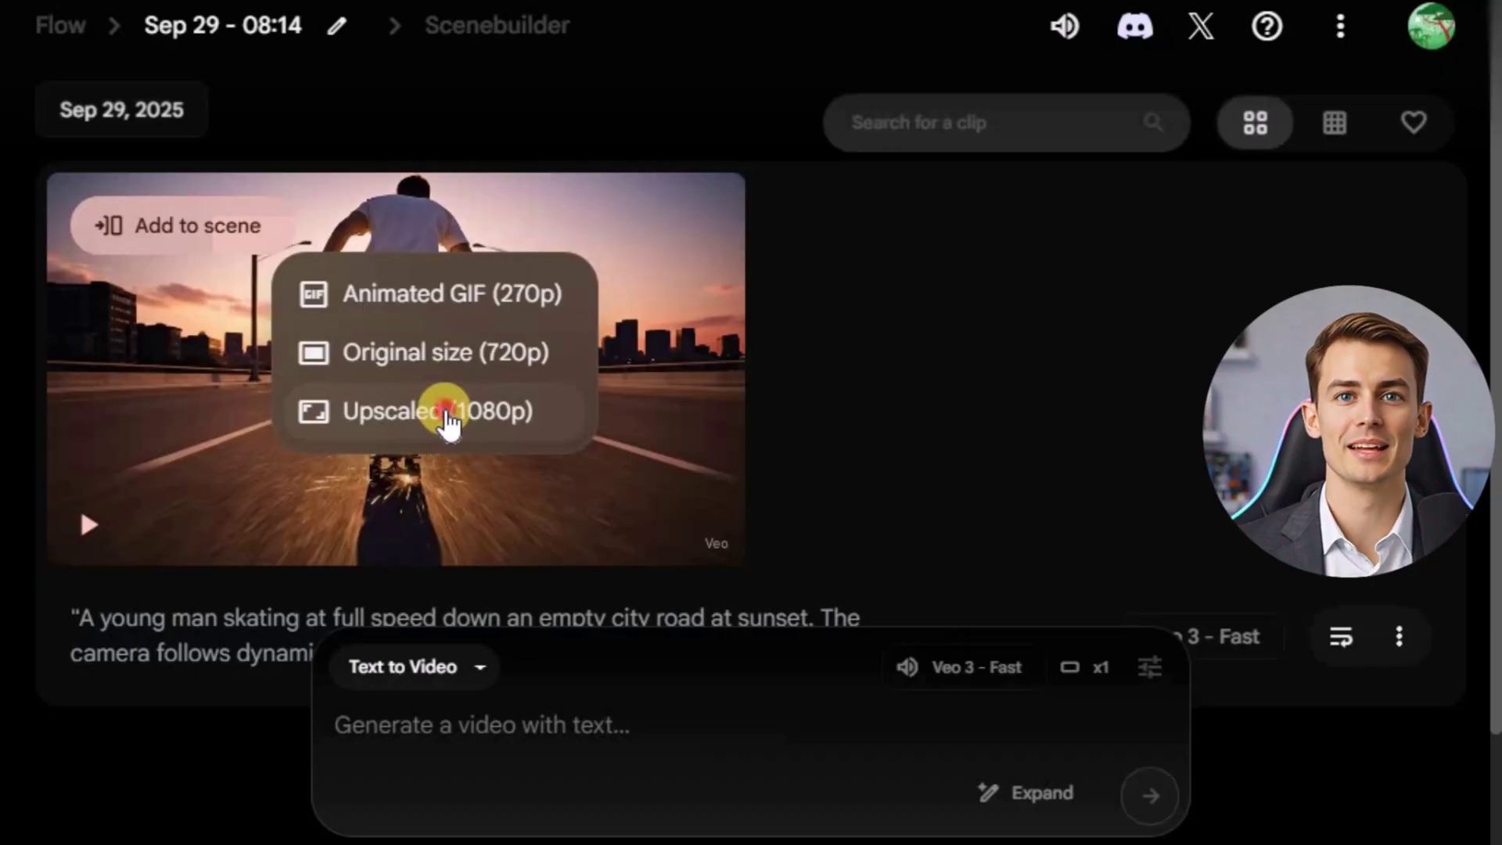
{"action": "left_click", "coordinate": [450, 422]}
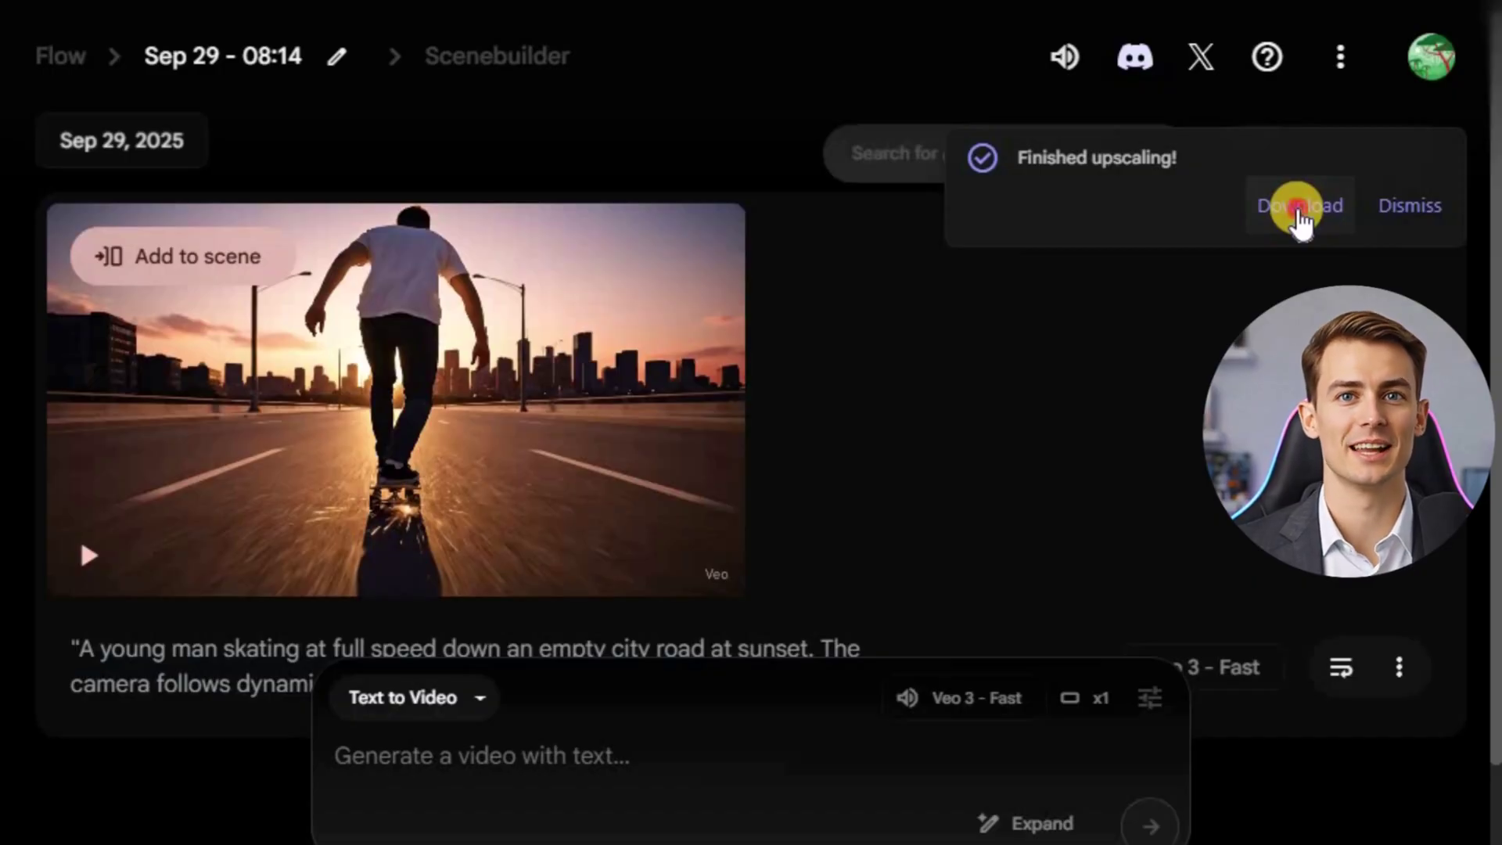
{"action": "left_click", "coordinate": [1297, 210]}
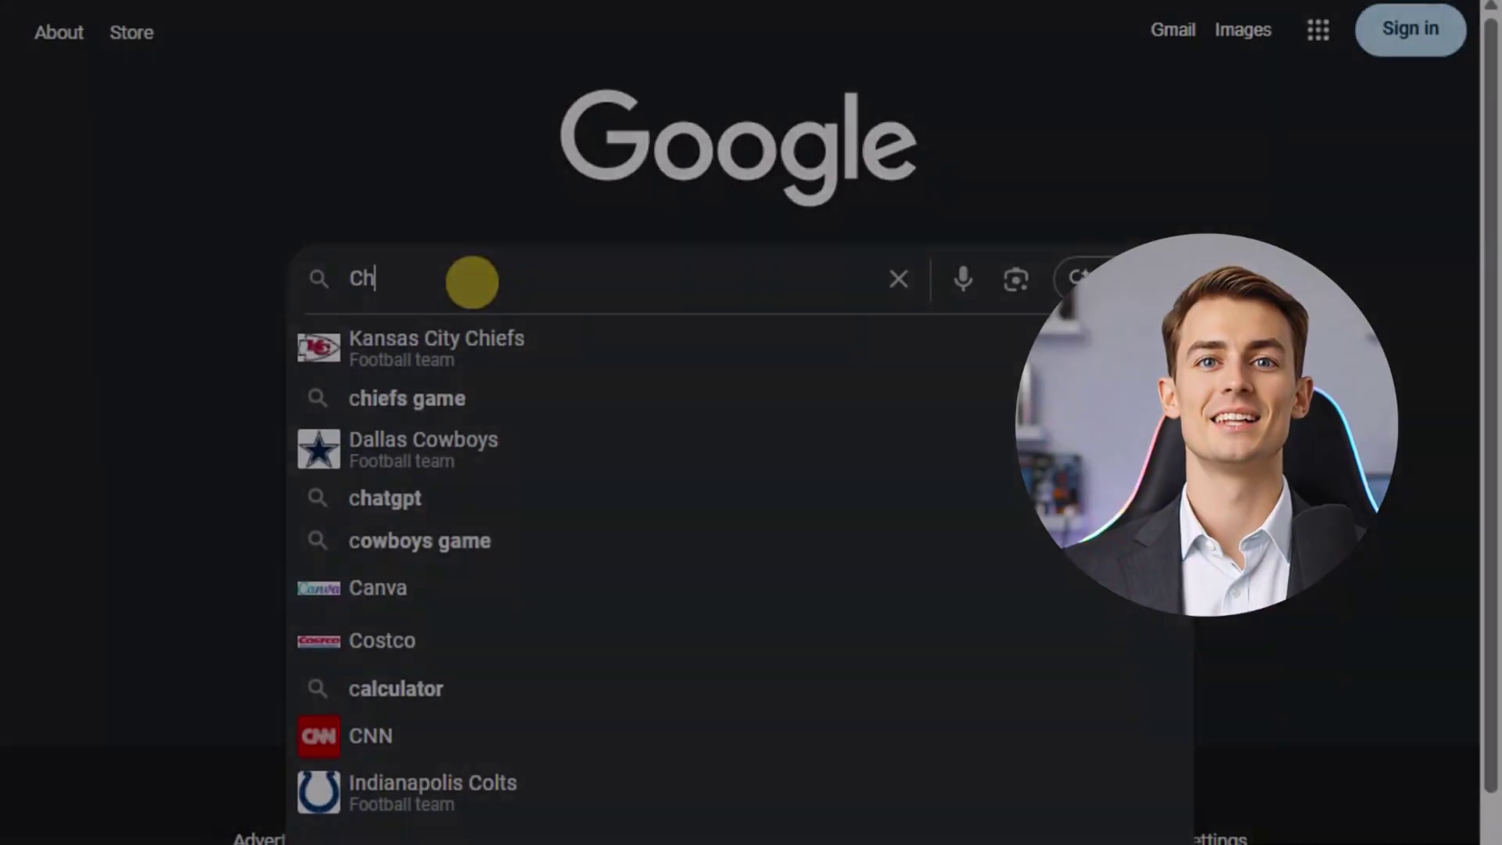
Step: Search Google for "Chat glm", open the ChatGLM site and translate its page to English
{"action": "type", "text": "at glm"}
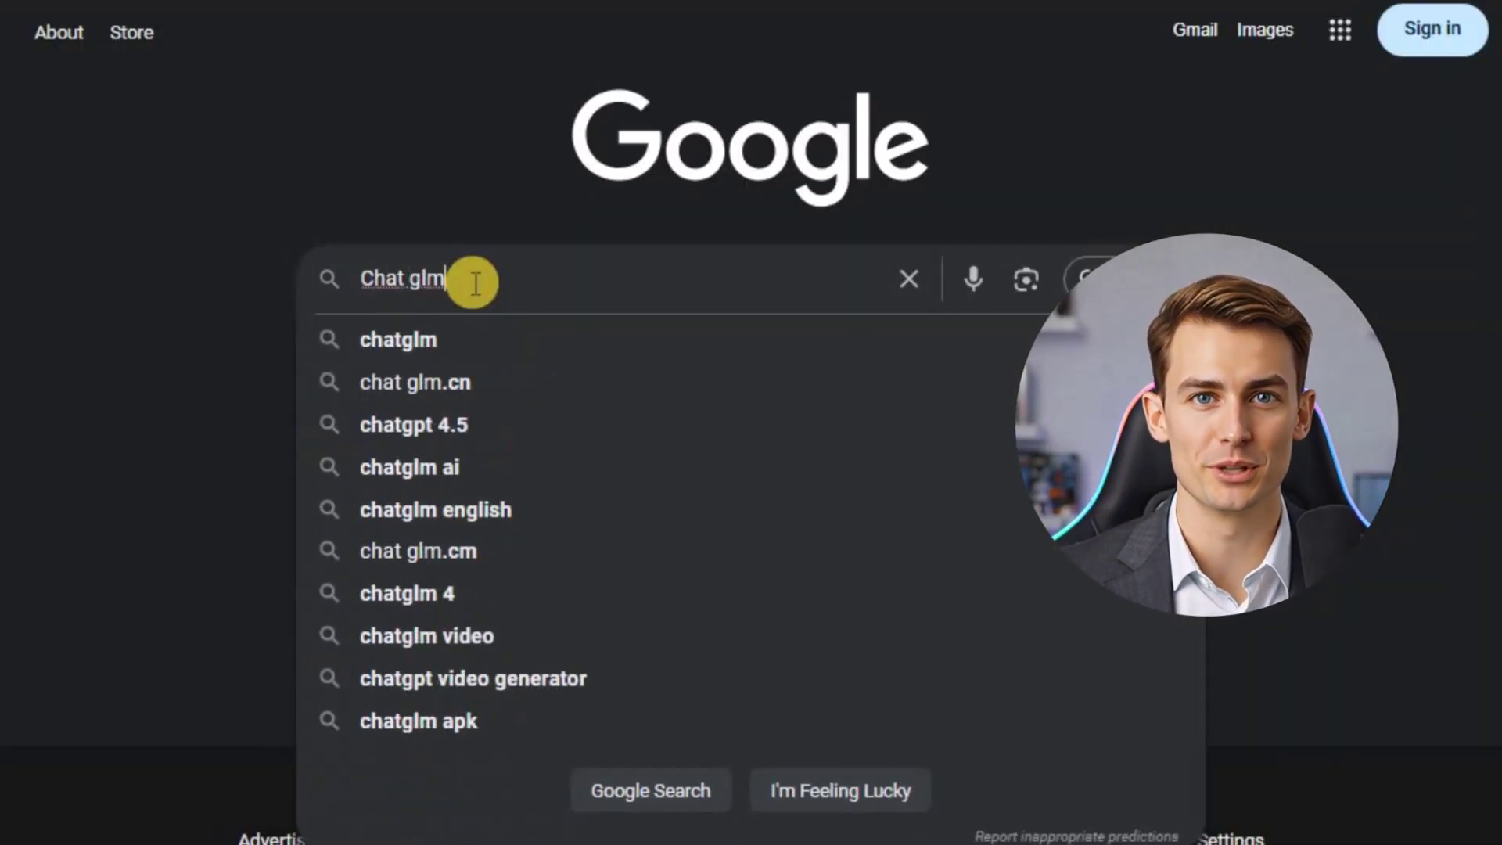
{"action": "key", "text": "Return"}
{"action": "left_click", "coordinate": [117, 334]}
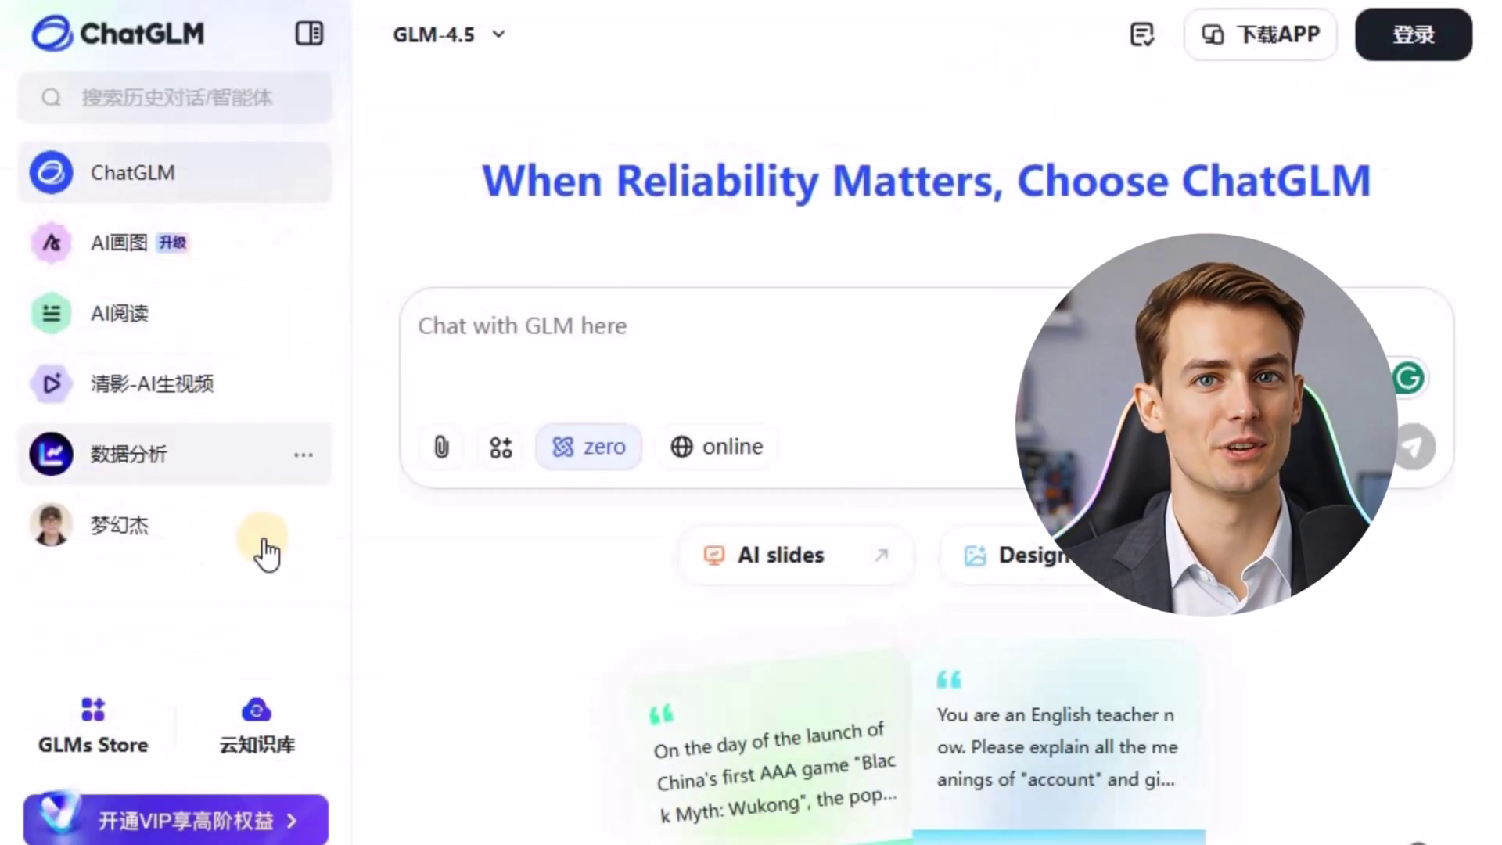
{"action": "right_click", "coordinate": [947, 110]}
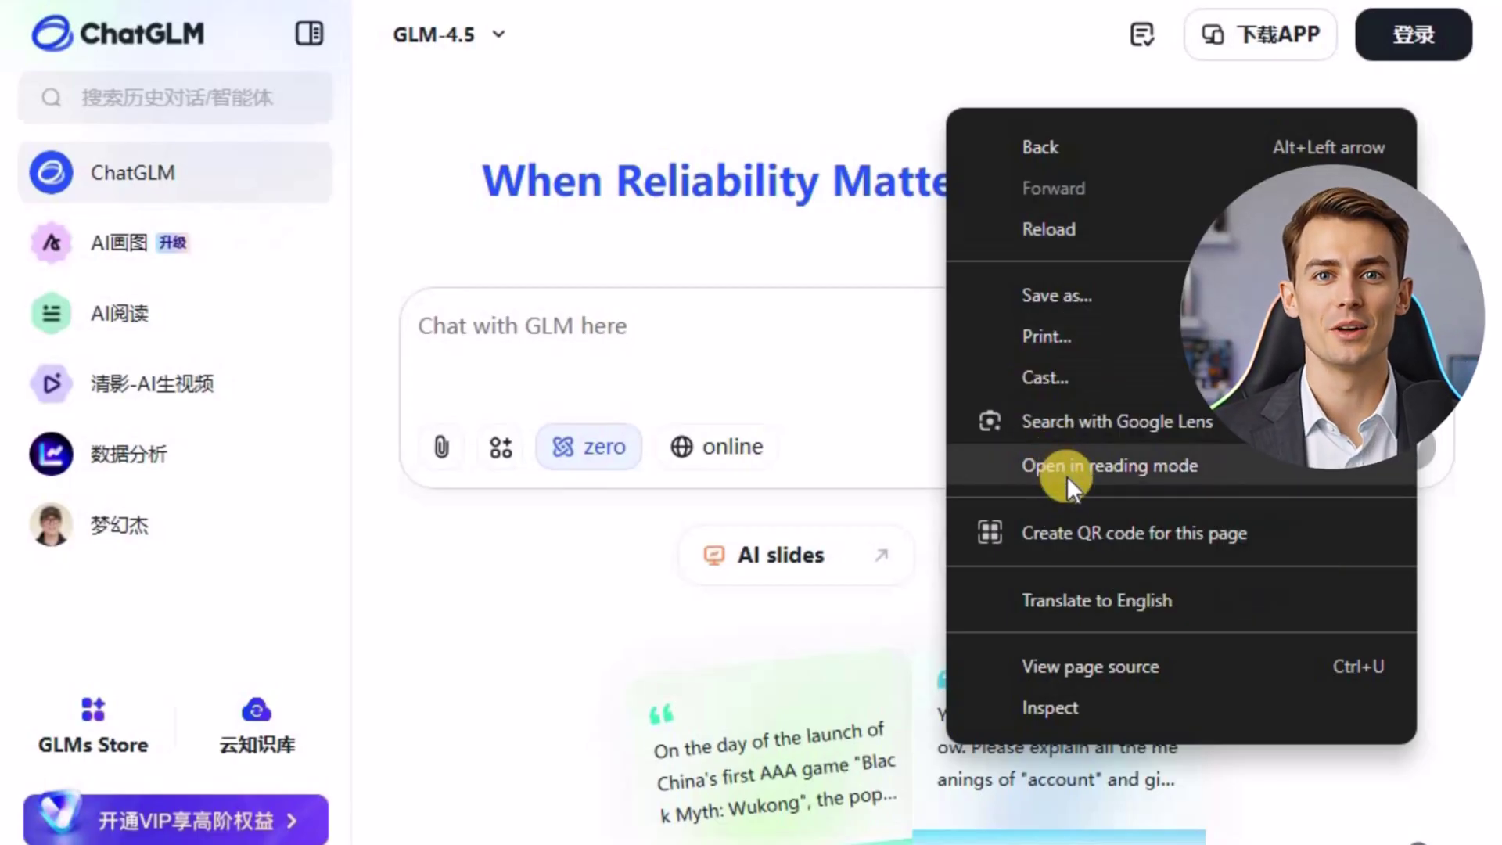
{"action": "left_click", "coordinate": [1077, 598]}
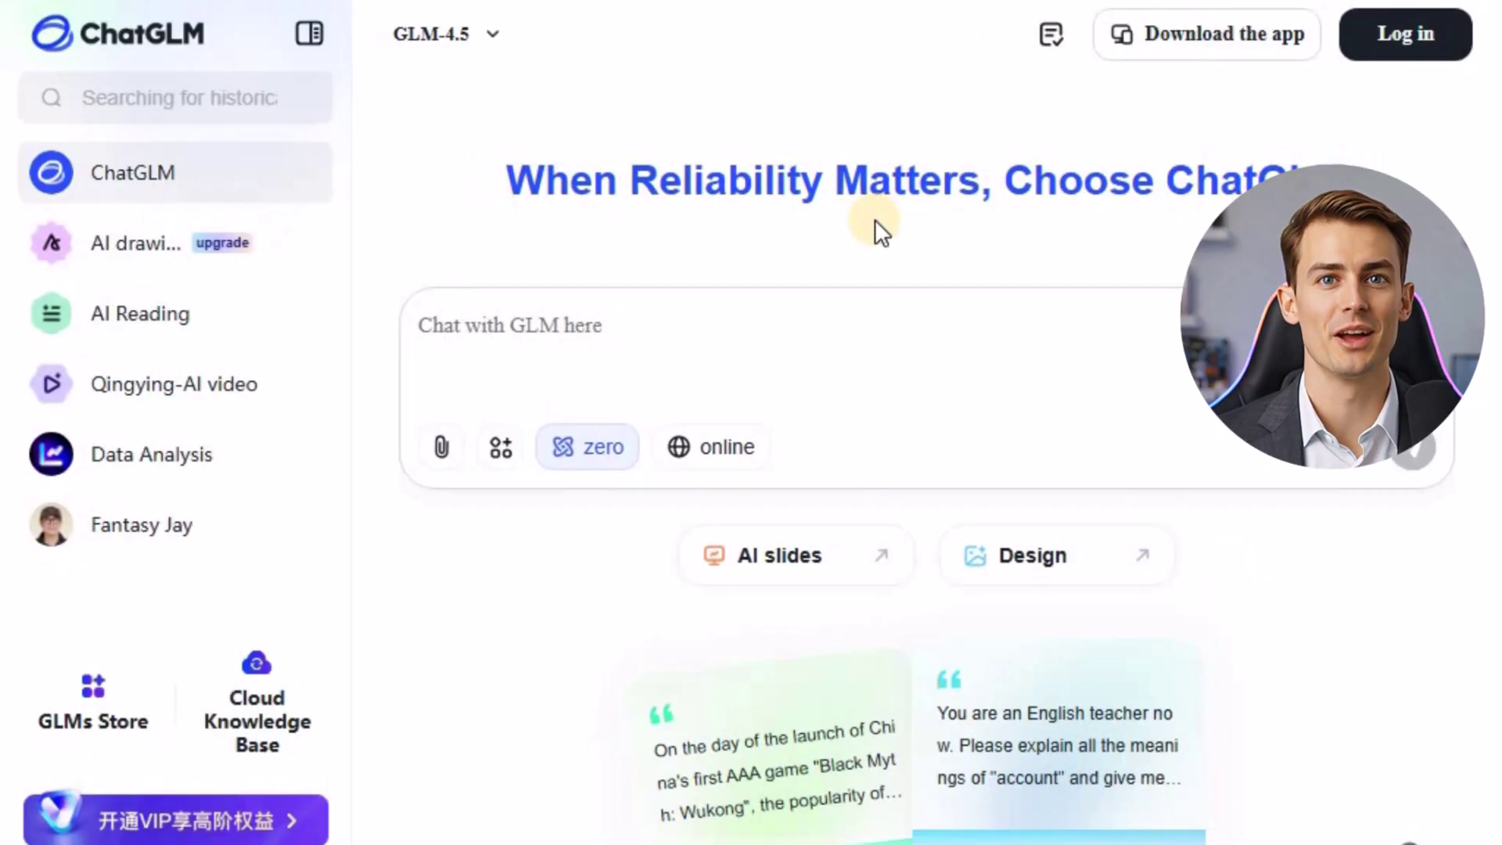
Step: Open the ChatGLM login, set the country code to +1 and enter the temporary US phone number copied from the temporary-number site
{"action": "left_click", "coordinate": [1437, 28]}
{"action": "left_click", "coordinate": [809, 307]}
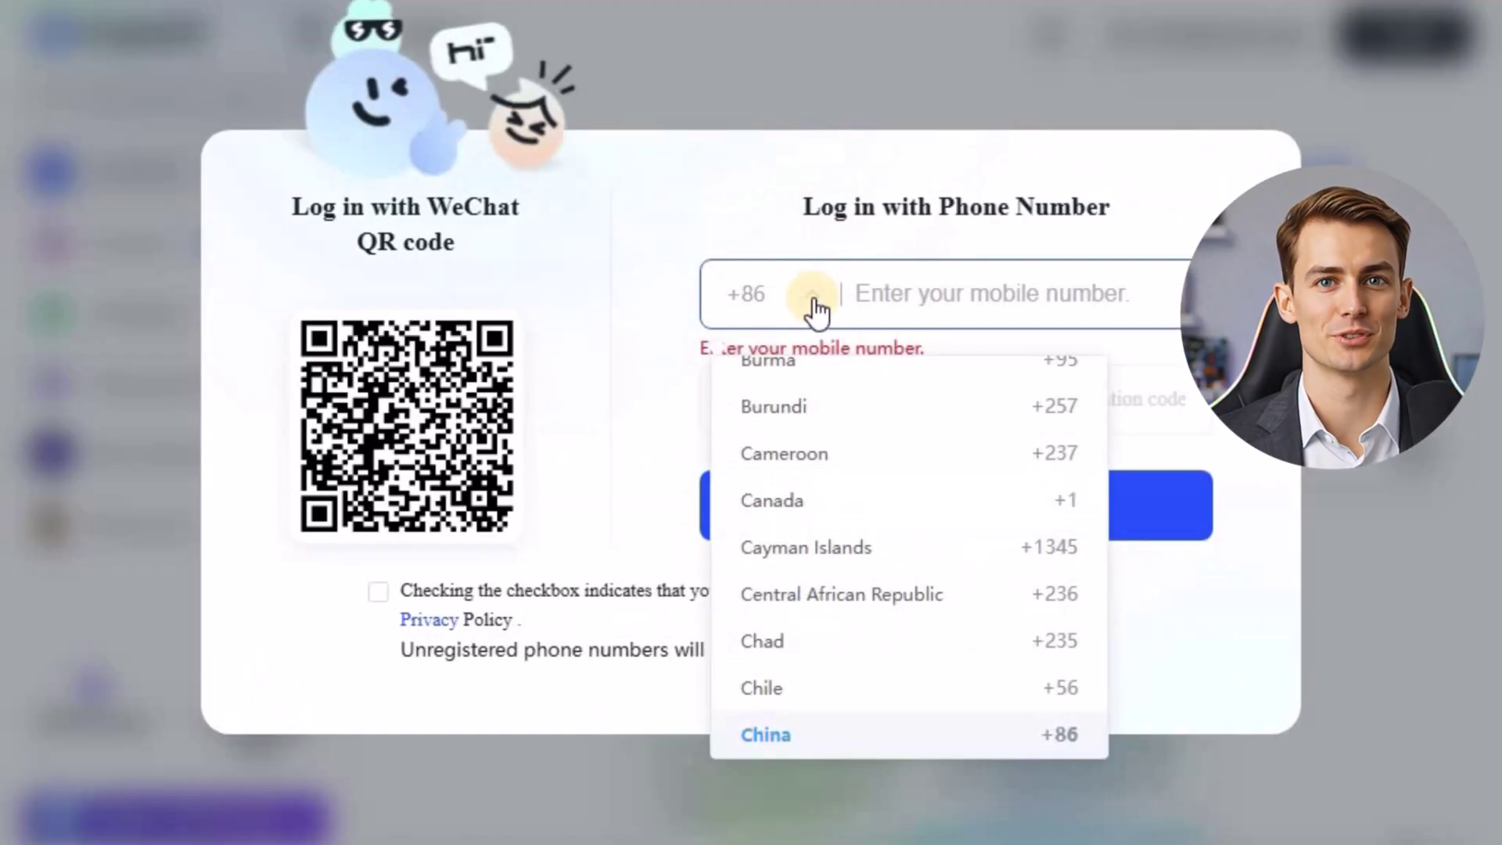
{"action": "type", "text": "us"}
{"action": "key", "text": "BackSpace"}
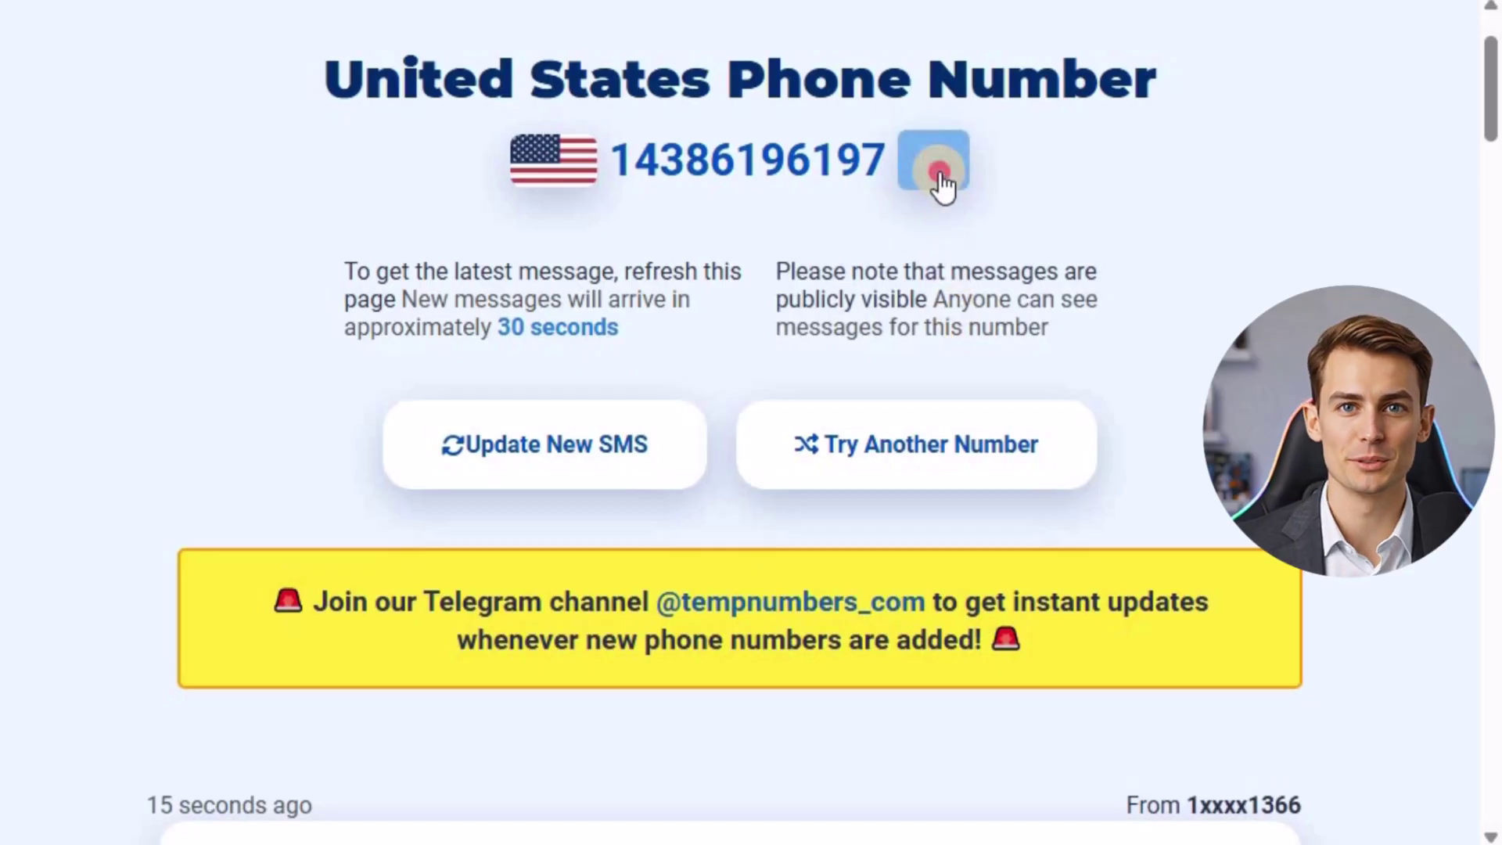
{"action": "left_click", "coordinate": [939, 171]}
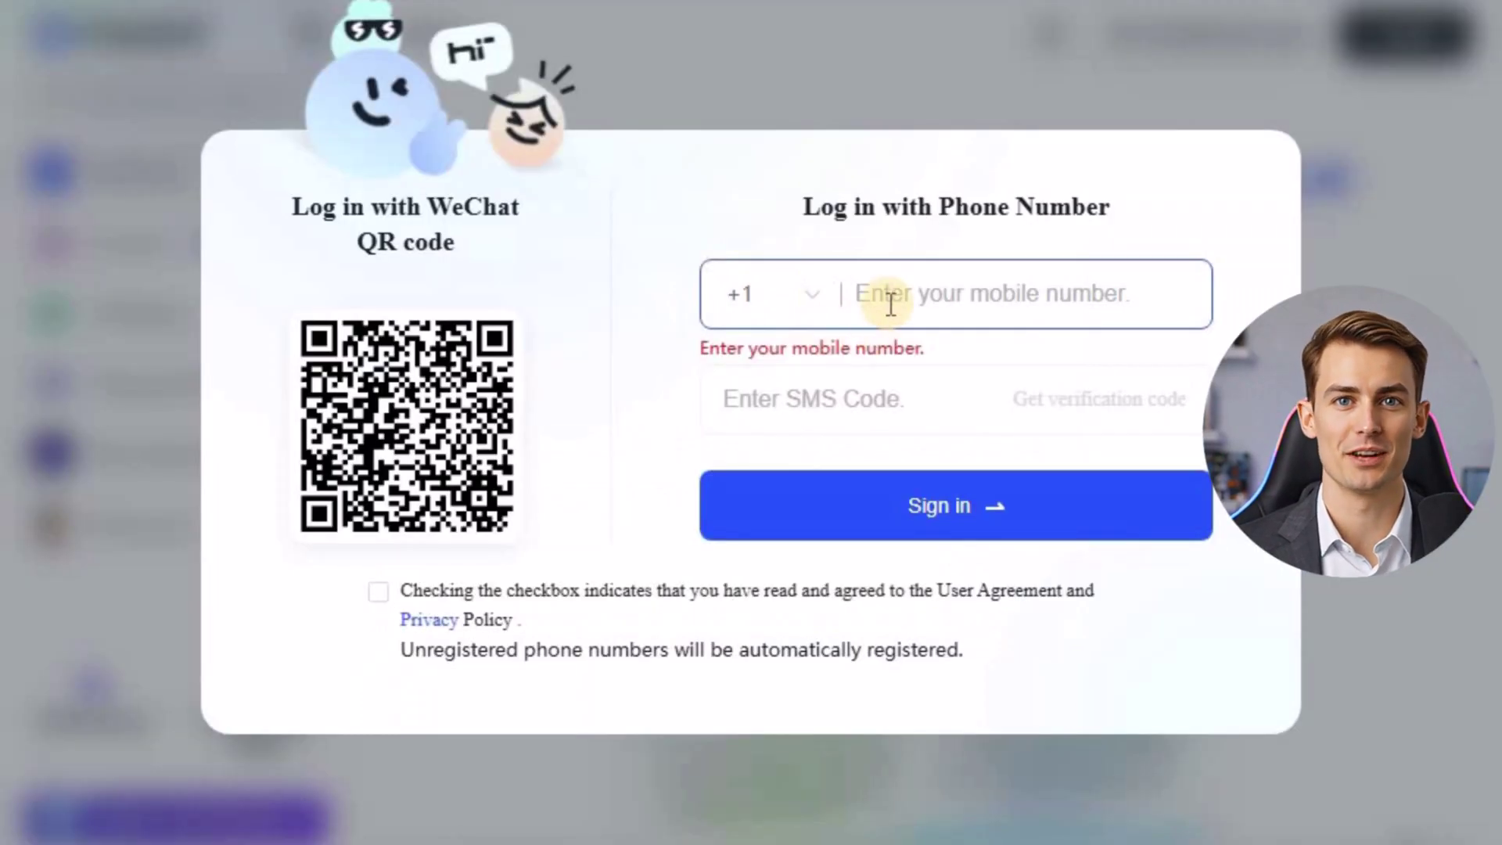
{"action": "key", "text": "ctrl+v"}
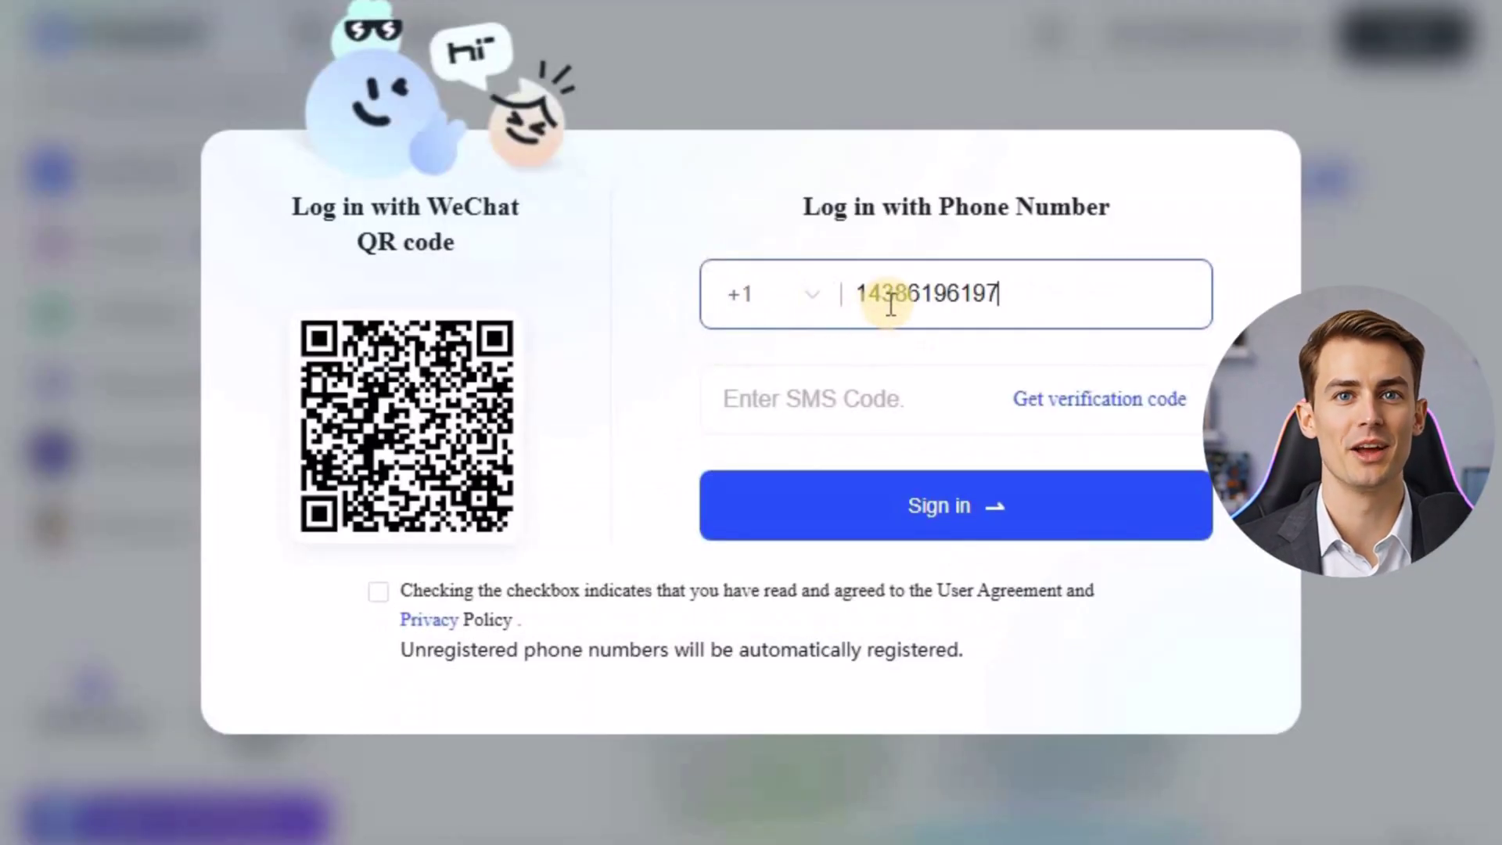
Step: Request the SMS verification code for the ChatGLM login and complete the slider captcha
{"action": "left_click", "coordinate": [1079, 403]}
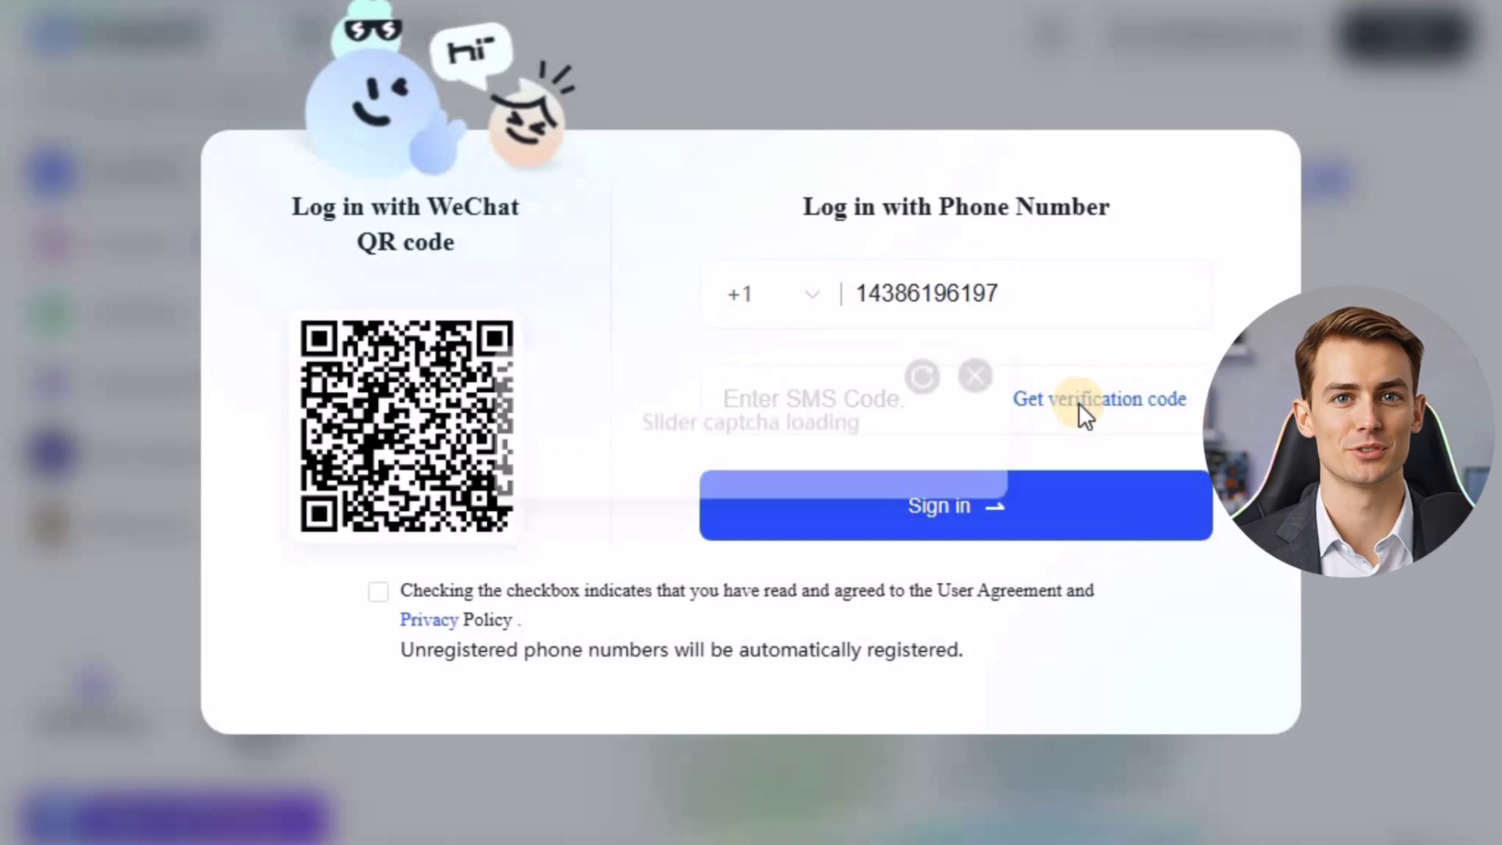
{"action": "left_click_drag", "start_coordinate": [561, 571], "coordinate": [885, 580]}
{"action": "left_click", "coordinate": [707, 406]}
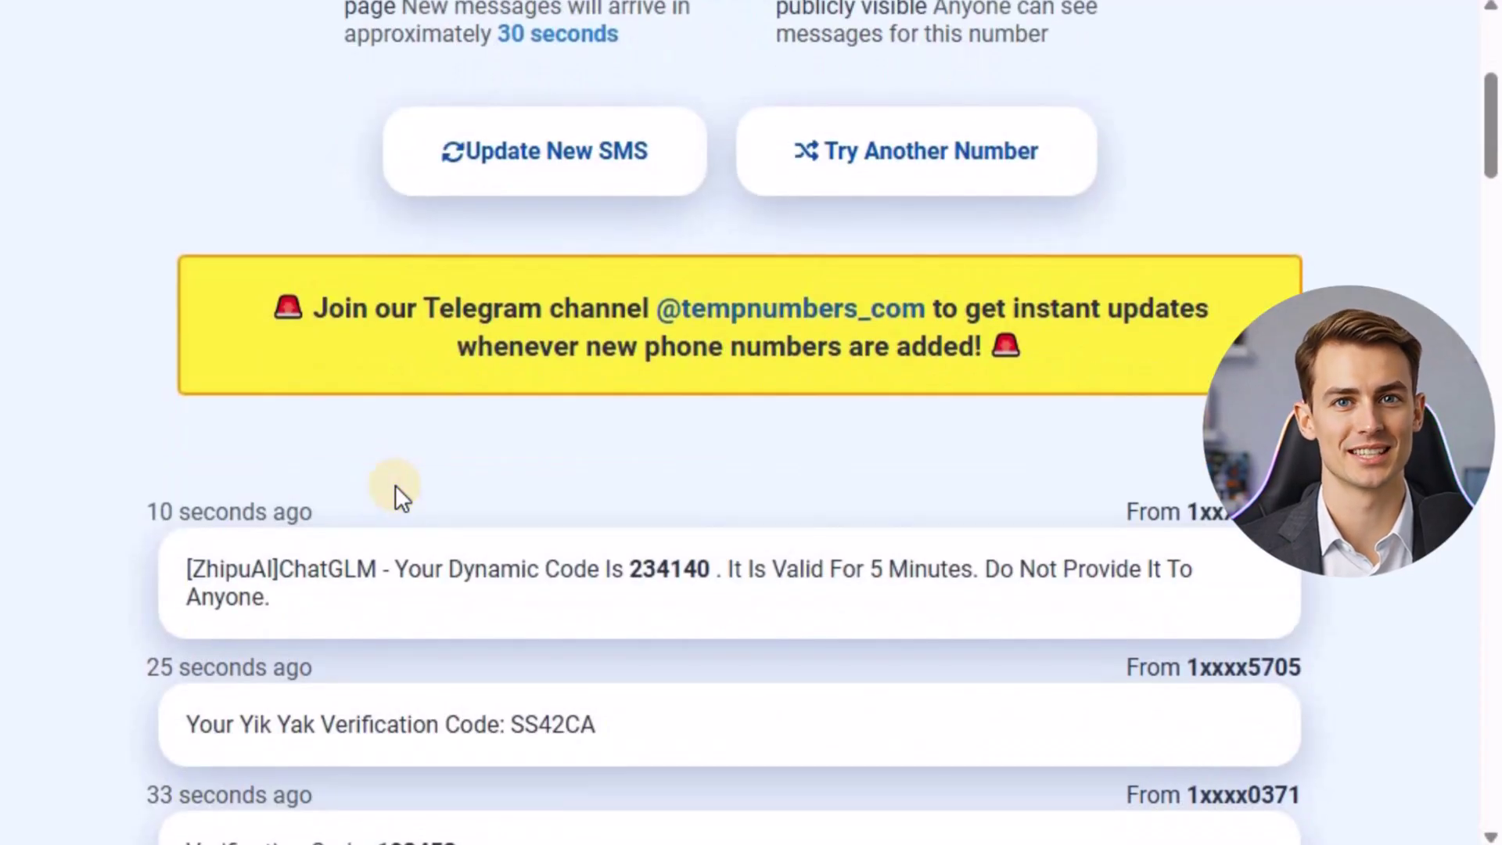
Step: Copy the SMS verification code from the temporary-number site, enter it in the ChatGLM login, accept the user agreement and sign in
{"action": "double_click", "coordinate": [669, 569]}
{"action": "right_click", "coordinate": [682, 568]}
{"action": "left_click", "coordinate": [772, 251]}
{"action": "key", "text": "ctrl+v"}
{"action": "left_click", "coordinate": [378, 593]}
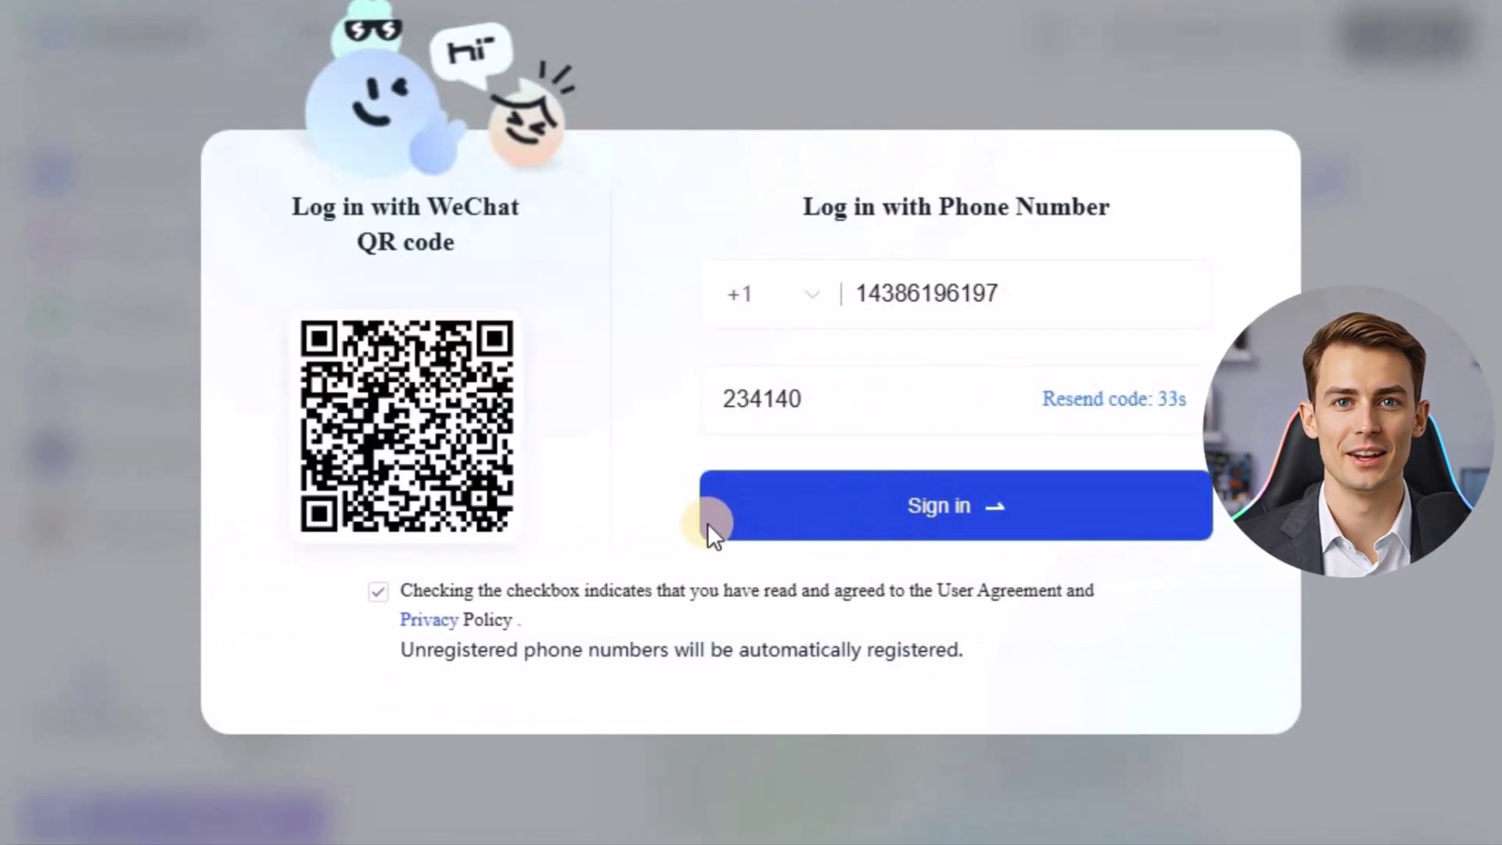
{"action": "left_click", "coordinate": [715, 518]}
Step: Open Qingying-AI video, dismiss its update announcement and fill in the "A young man skating at full speed" prompt copied from Google Docs
{"action": "left_click", "coordinate": [231, 403]}
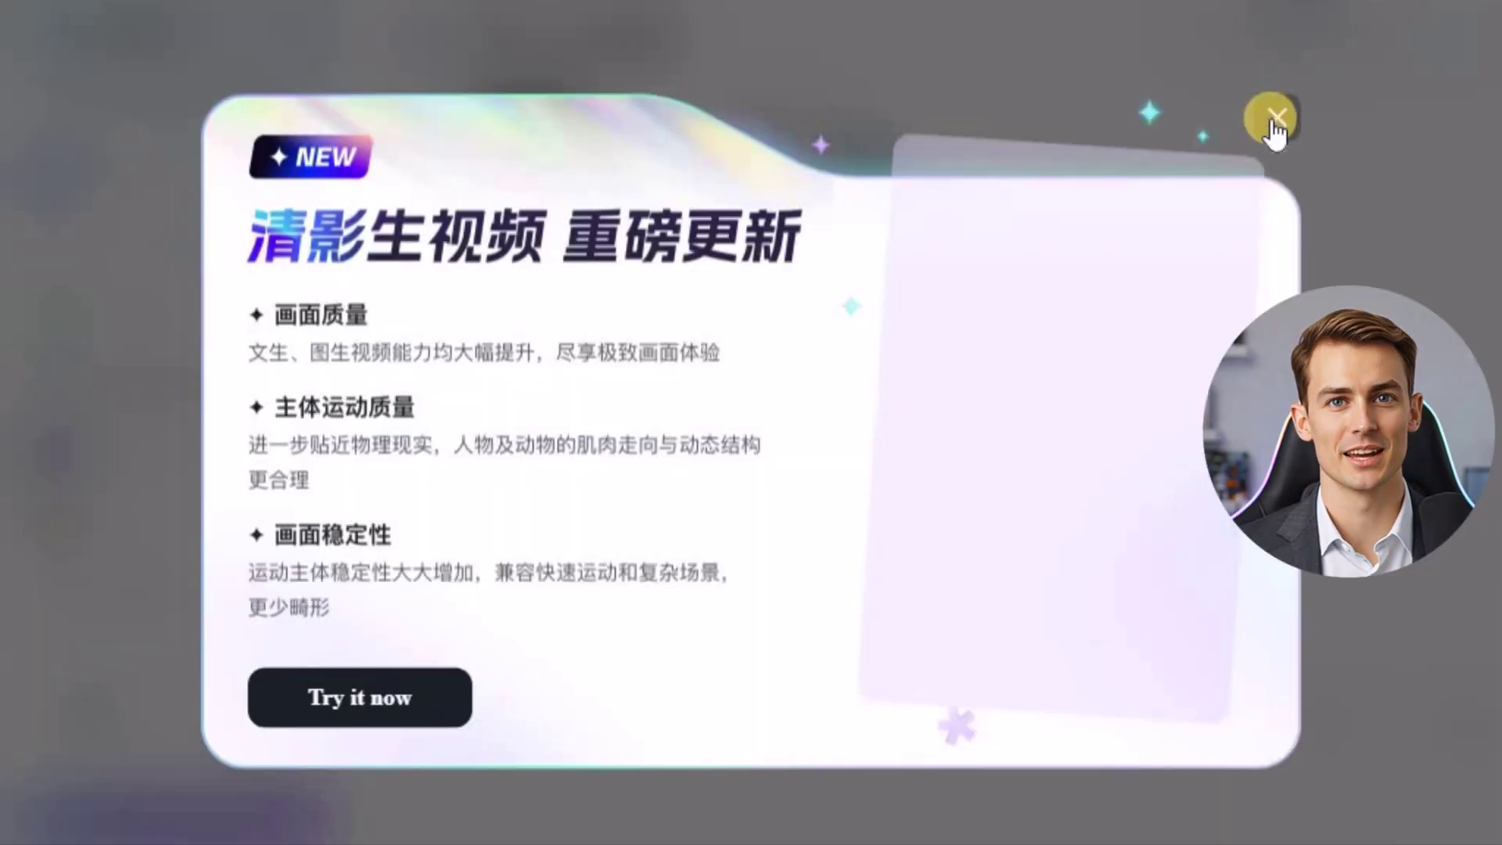
{"action": "left_click", "coordinate": [1266, 122]}
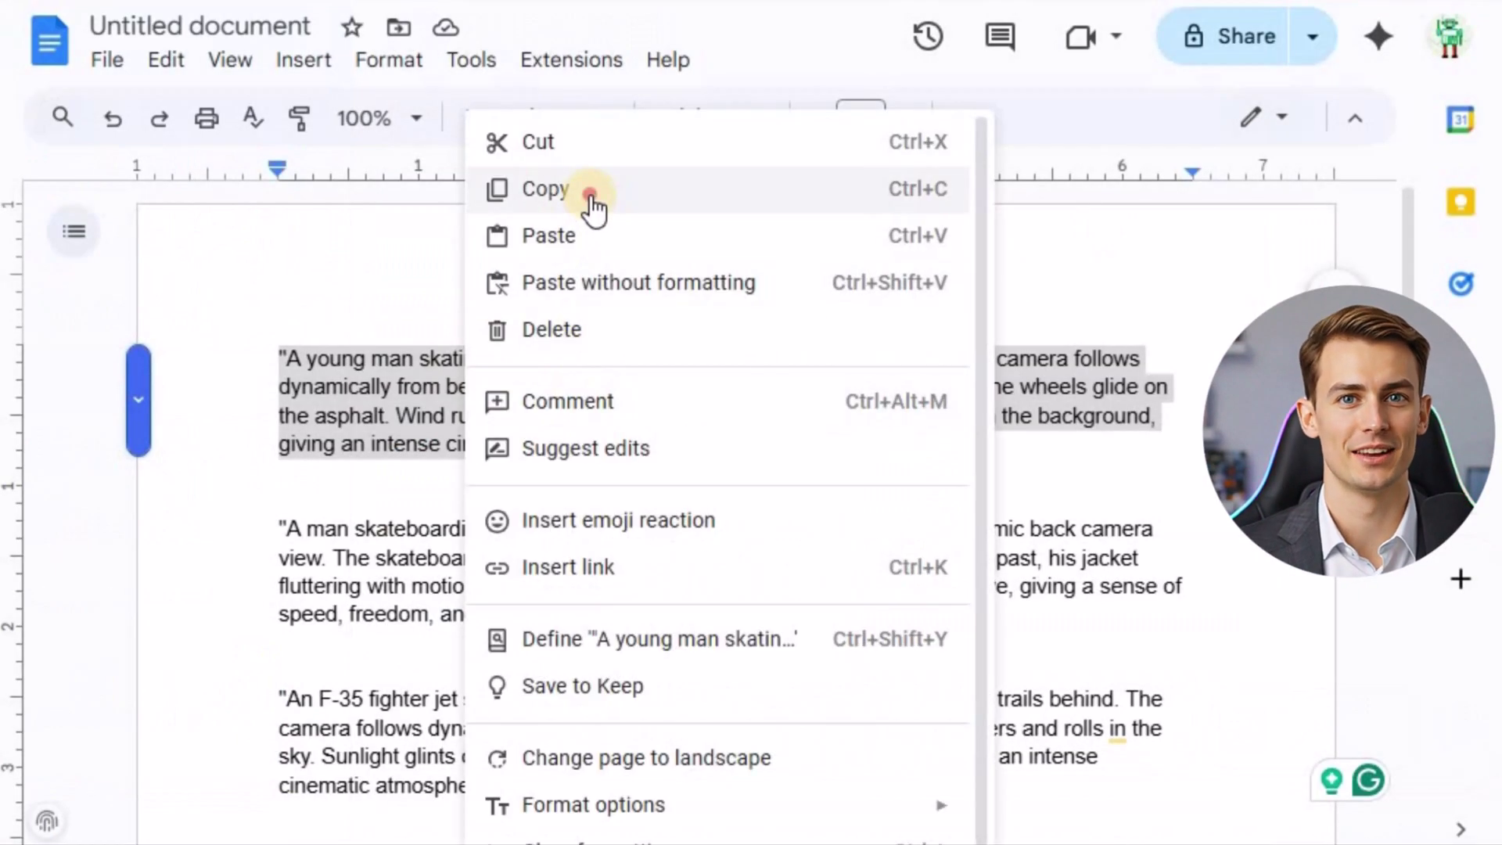
{"action": "left_click", "coordinate": [586, 195]}
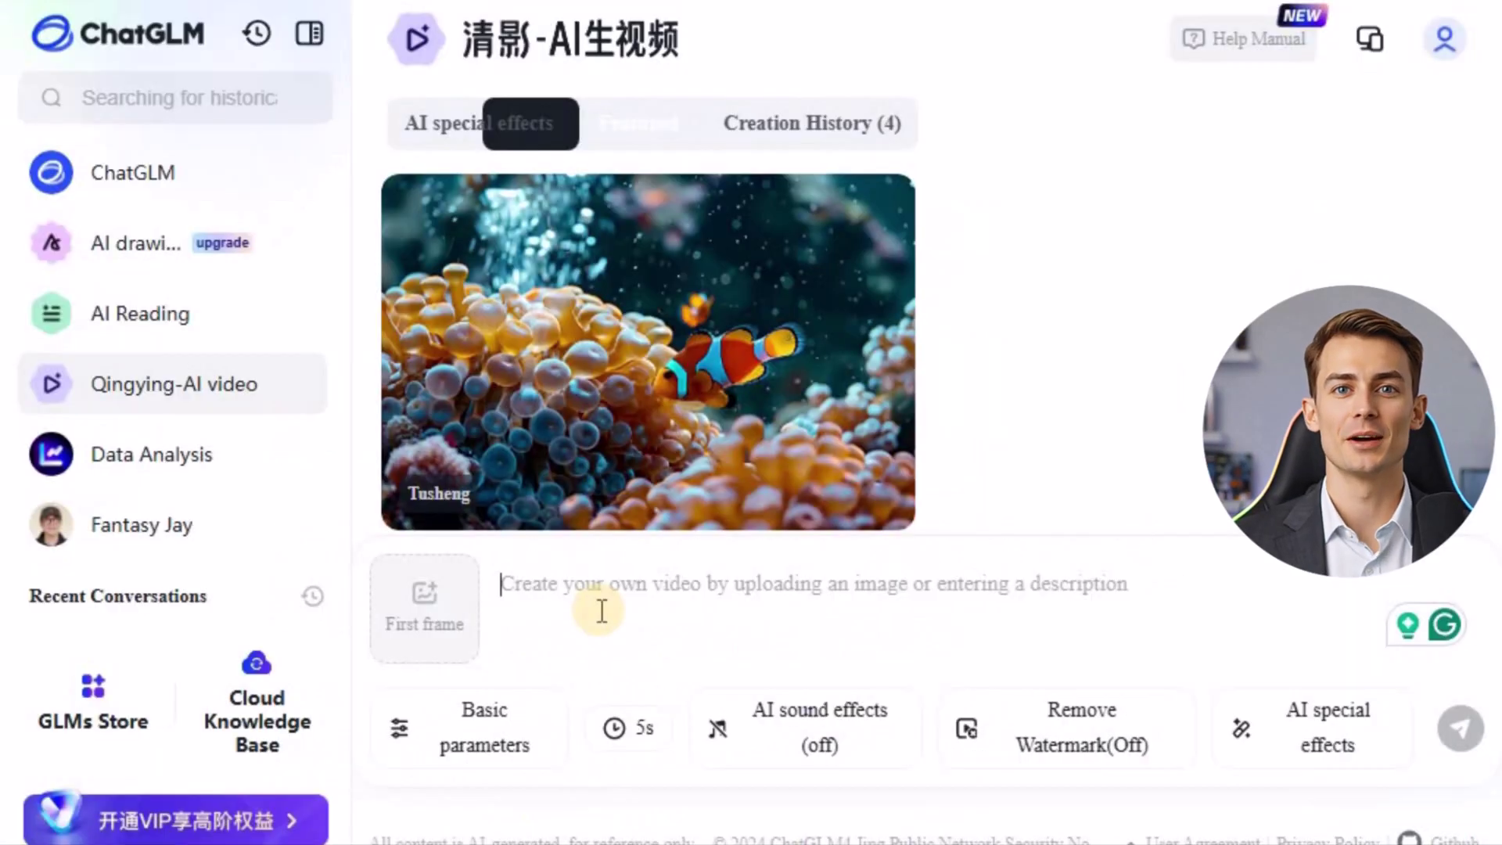
{"action": "key", "text": "ctrl+v"}
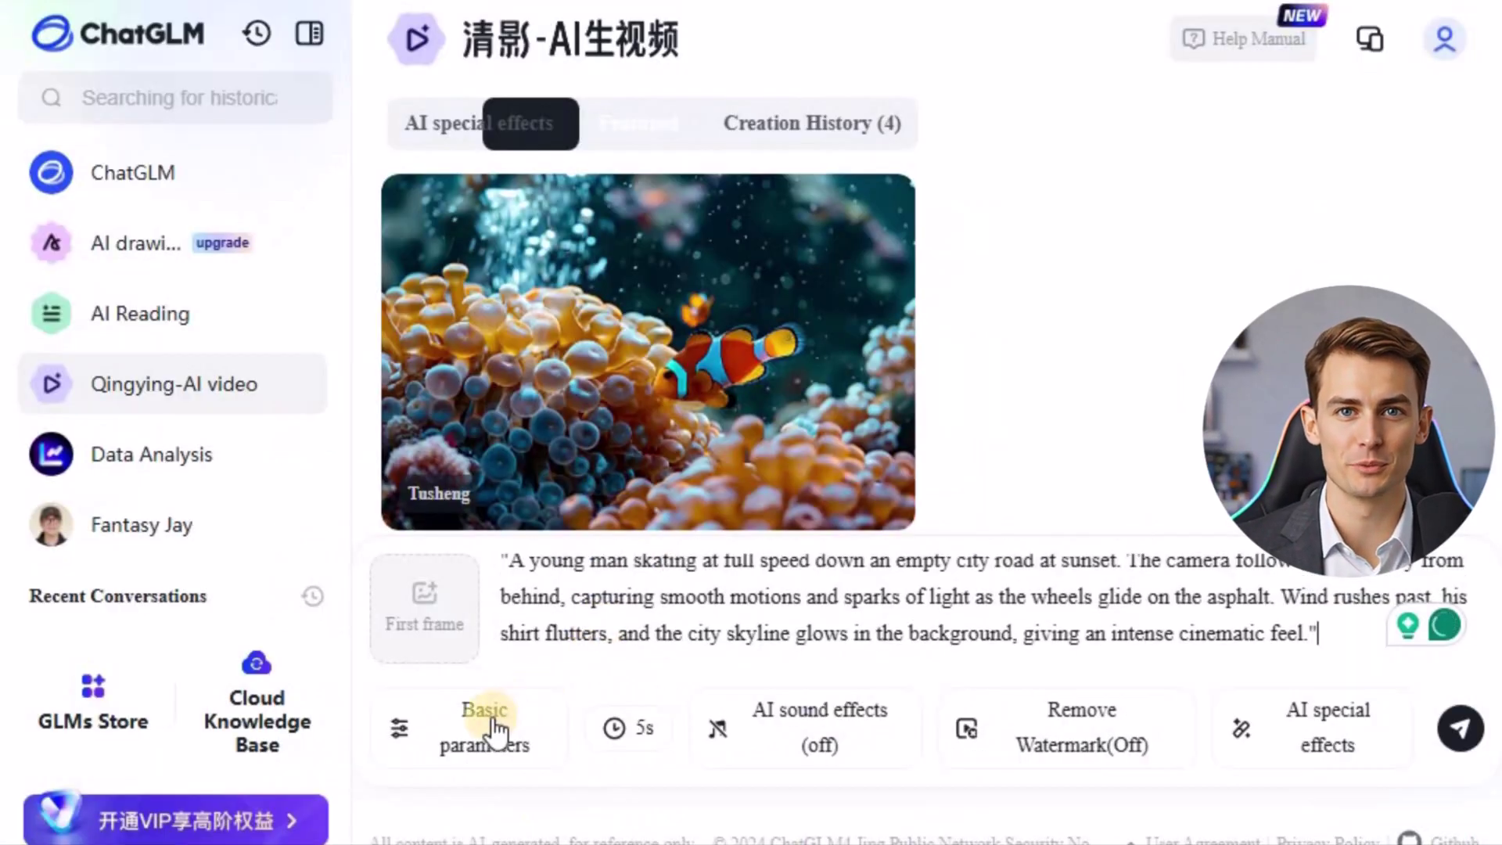
Step: Set the video resolution to 1080P in the basic parameters
{"action": "left_click", "coordinate": [435, 726]}
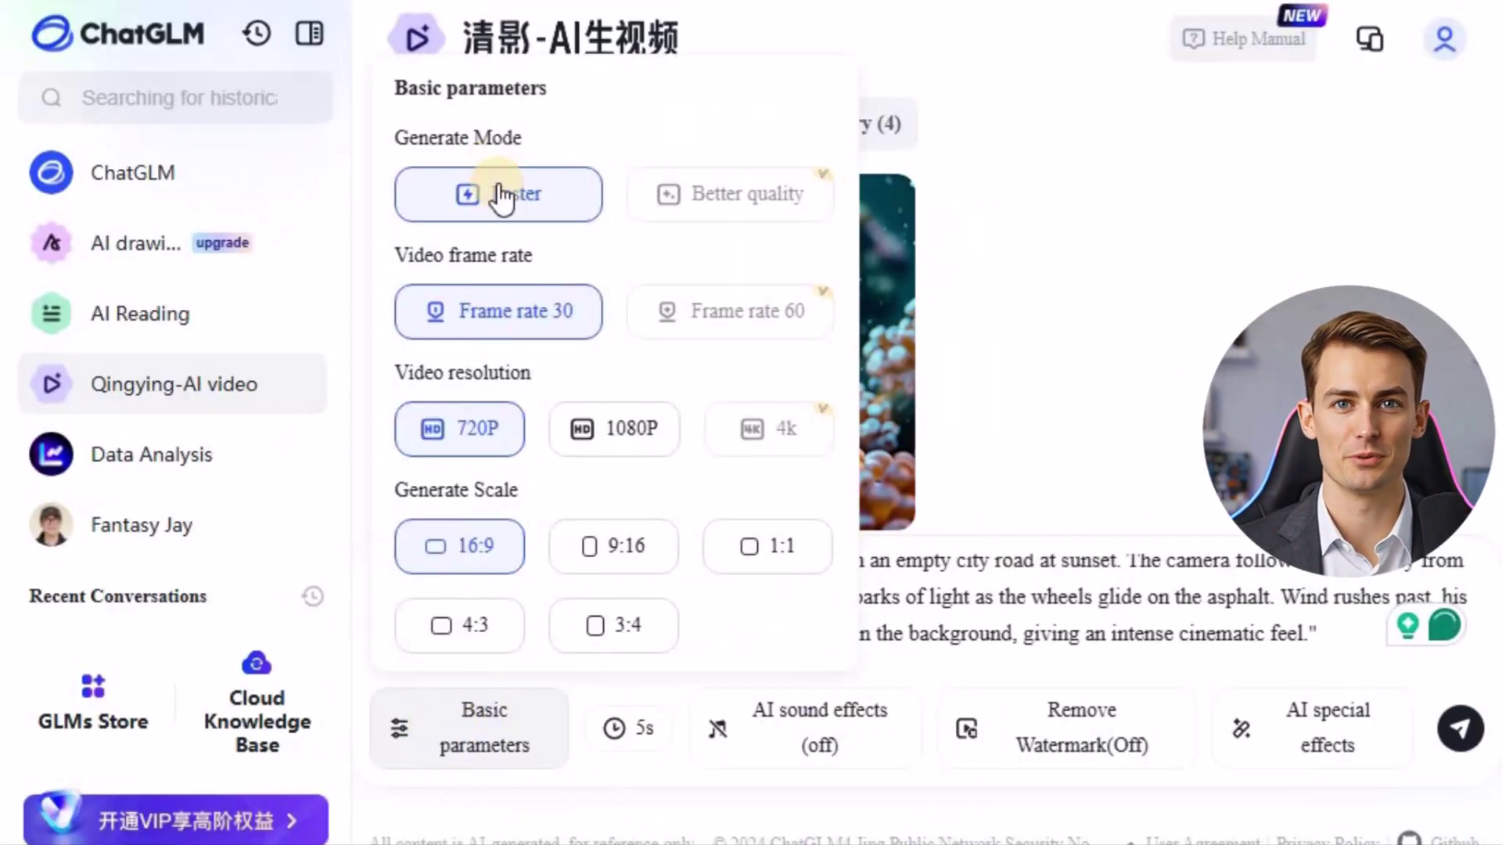
{"action": "left_click", "coordinate": [622, 442]}
{"action": "left_click", "coordinate": [485, 434]}
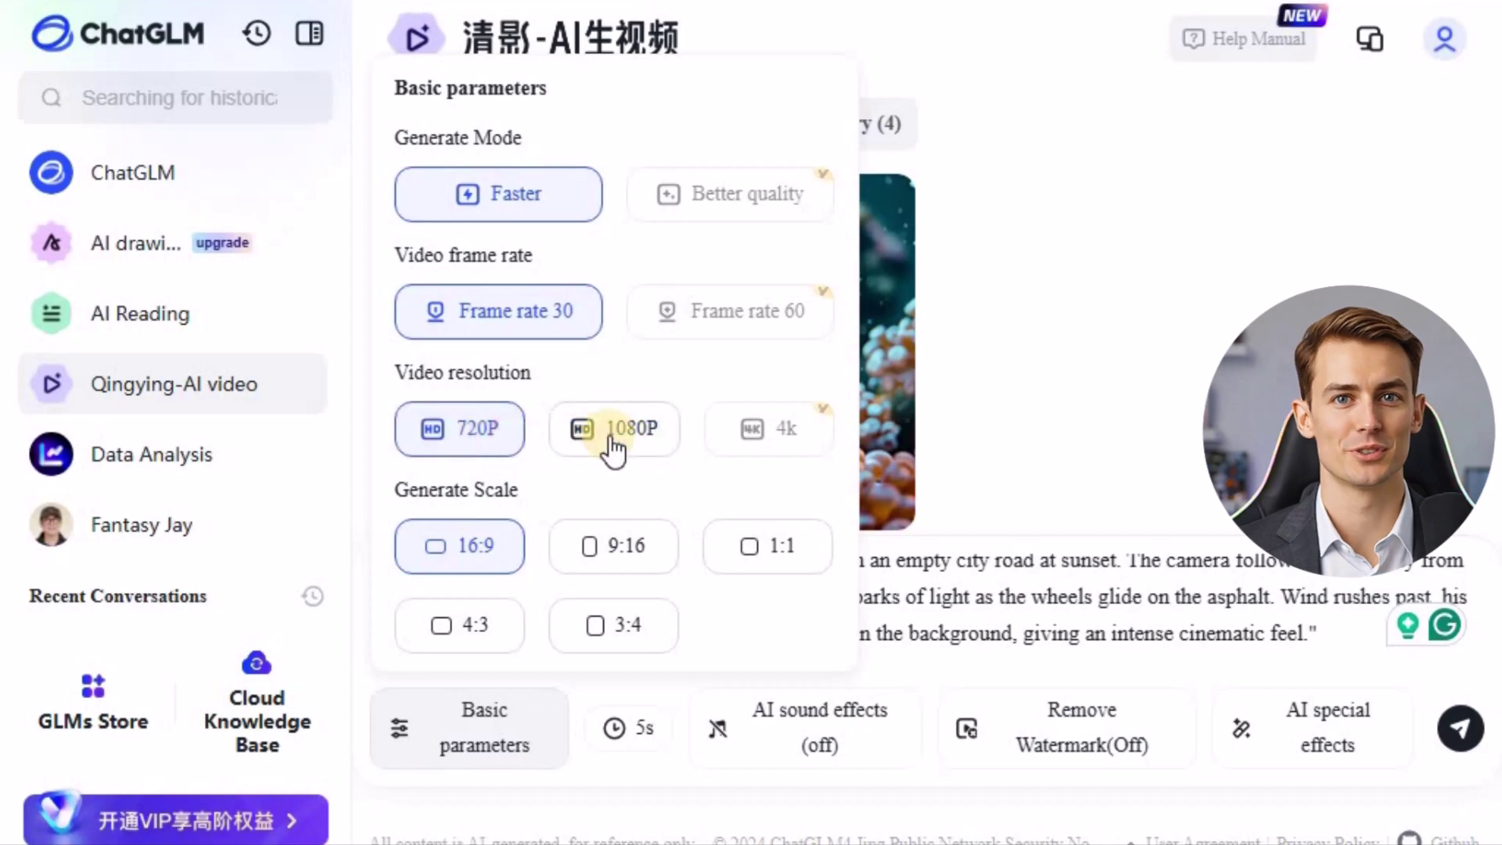
{"action": "left_click", "coordinate": [583, 445]}
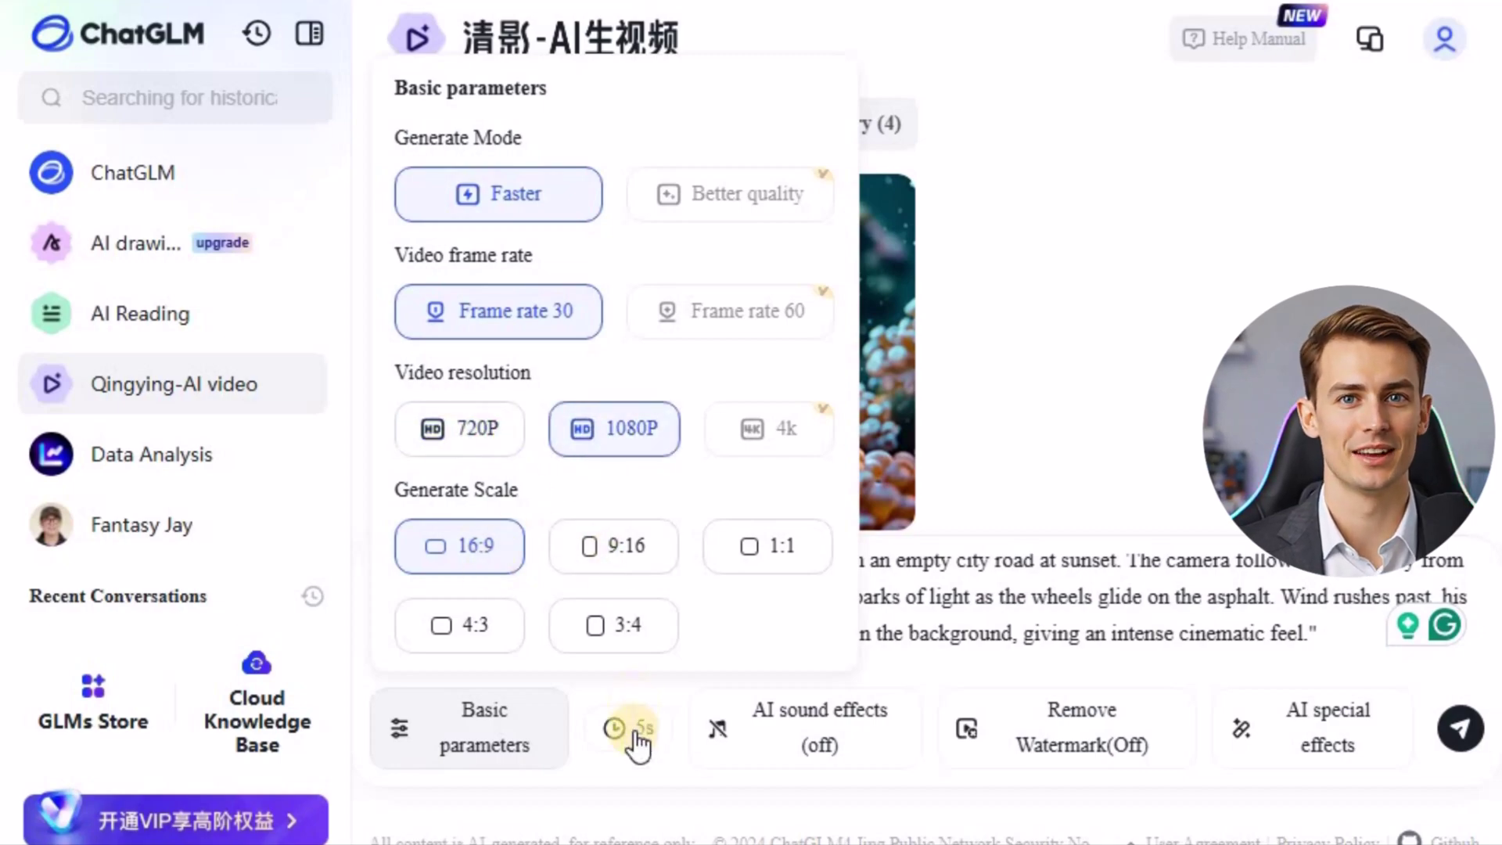
Step: Set AI sound effects to closure and generate the skating video
{"action": "left_click", "coordinate": [806, 727]}
{"action": "left_click", "coordinate": [971, 572]}
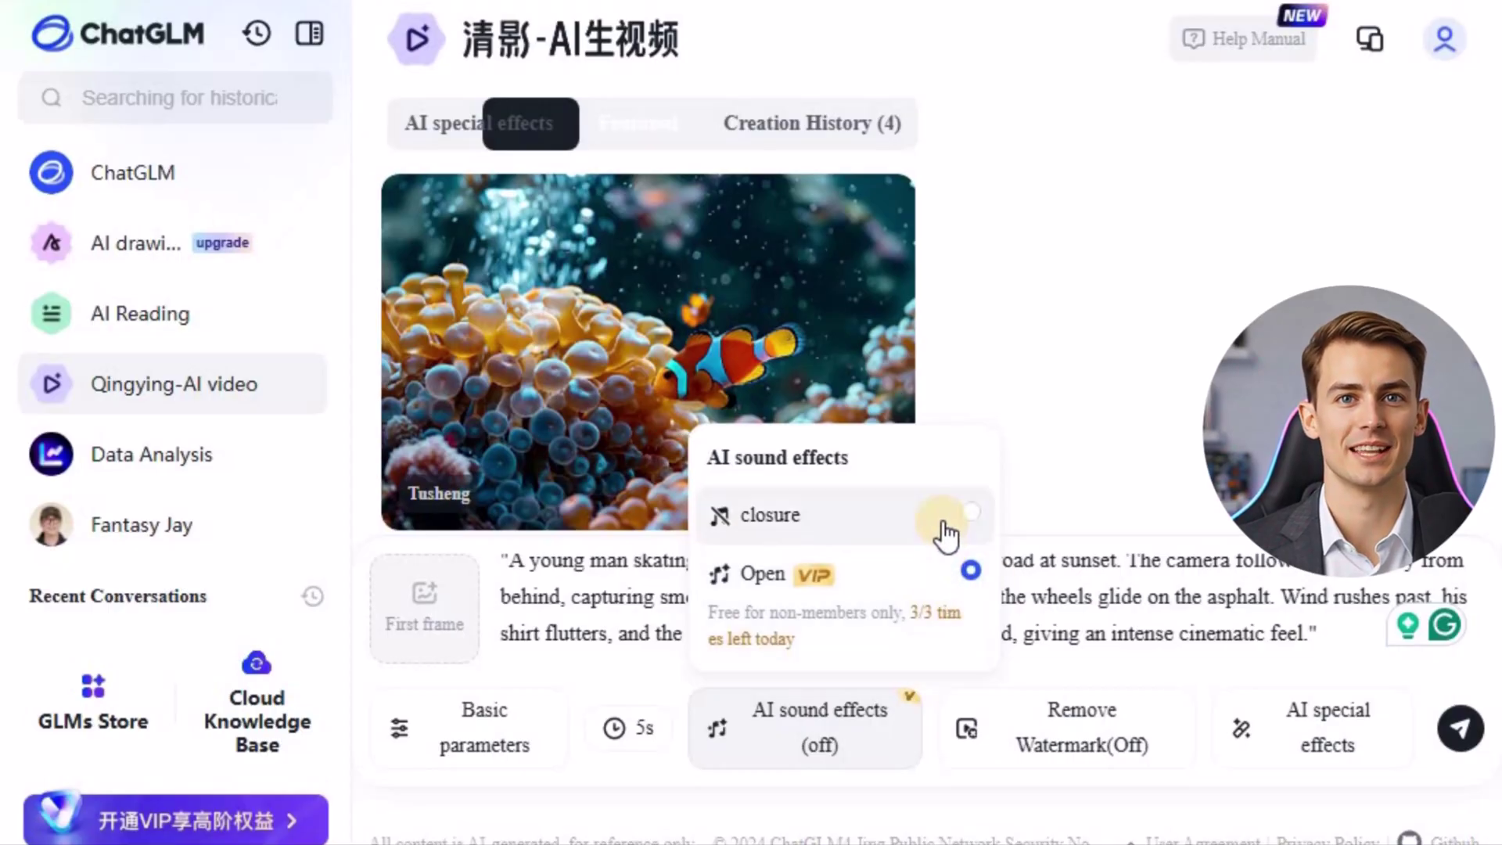
{"action": "left_click", "coordinate": [969, 513]}
{"action": "left_click", "coordinate": [1051, 633]}
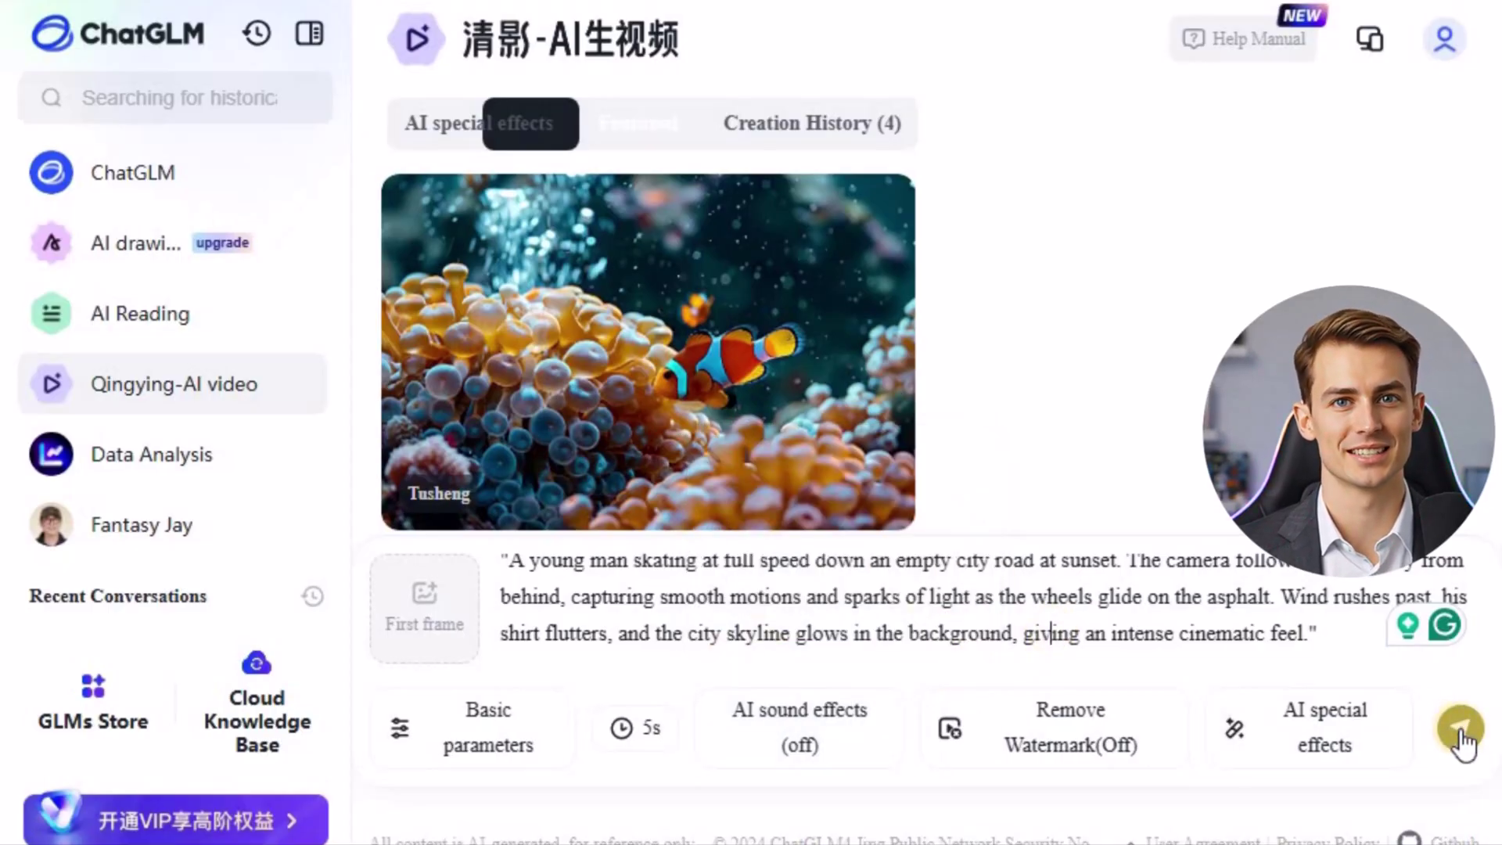
{"action": "left_click", "coordinate": [1458, 736]}
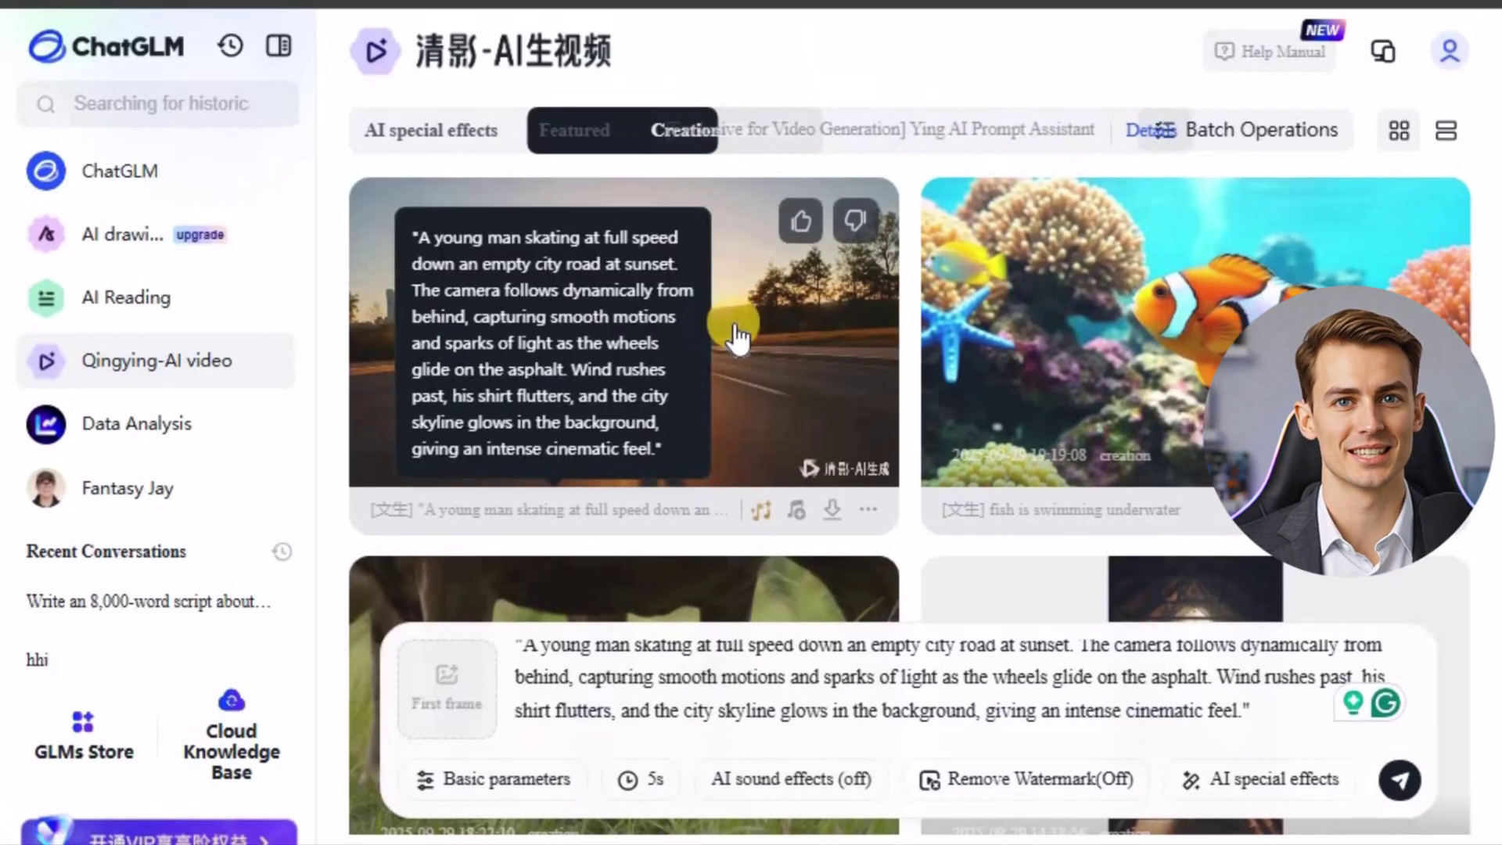
Step: Open the generated skating video from the creation history and watch it in full screen
{"action": "left_click", "coordinate": [632, 330]}
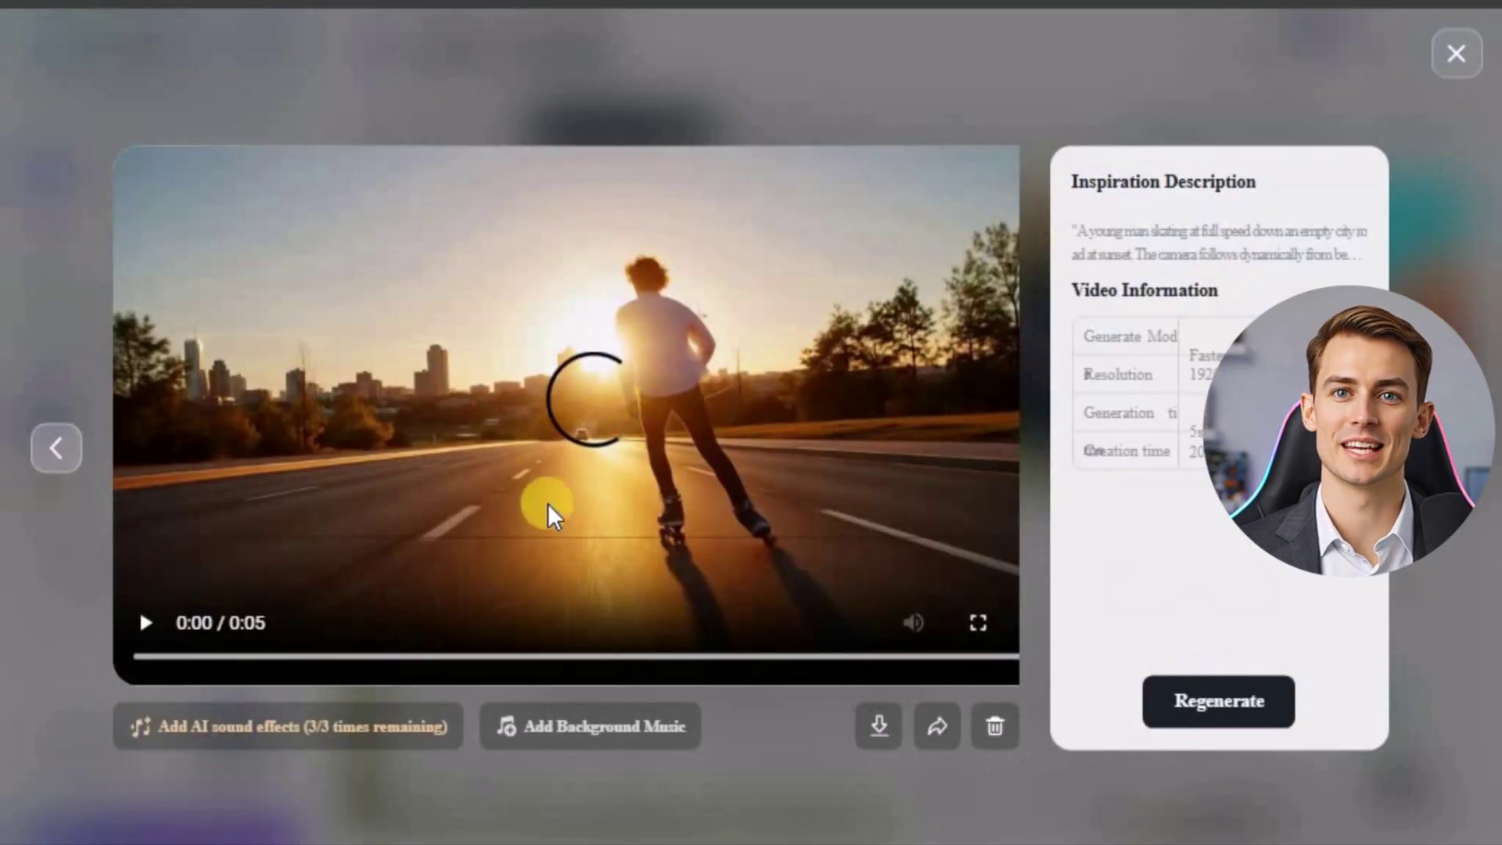
{"action": "left_click", "coordinate": [978, 622]}
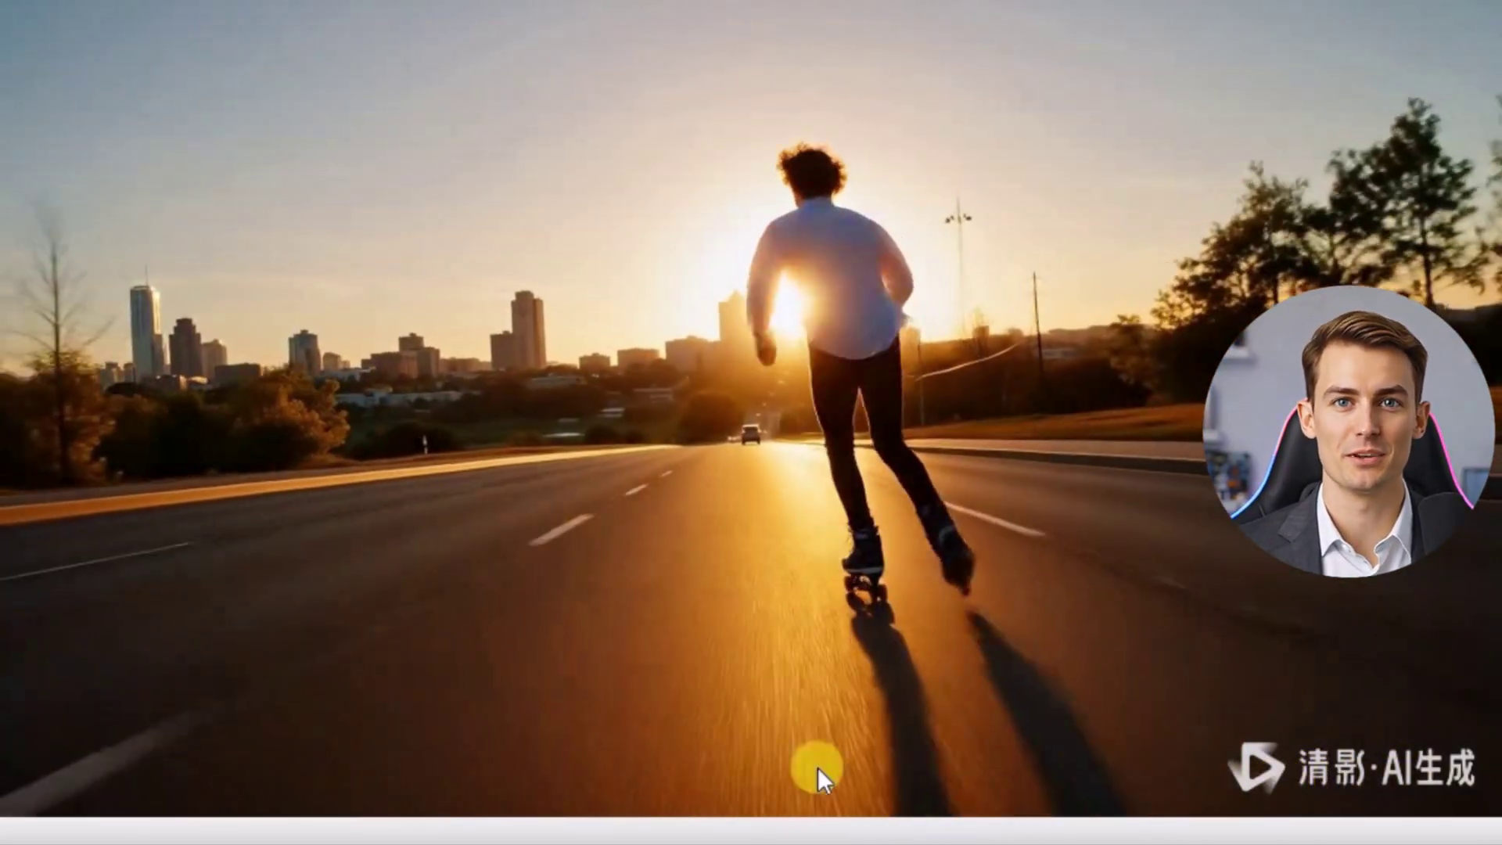
{"action": "key", "text": "Escape"}
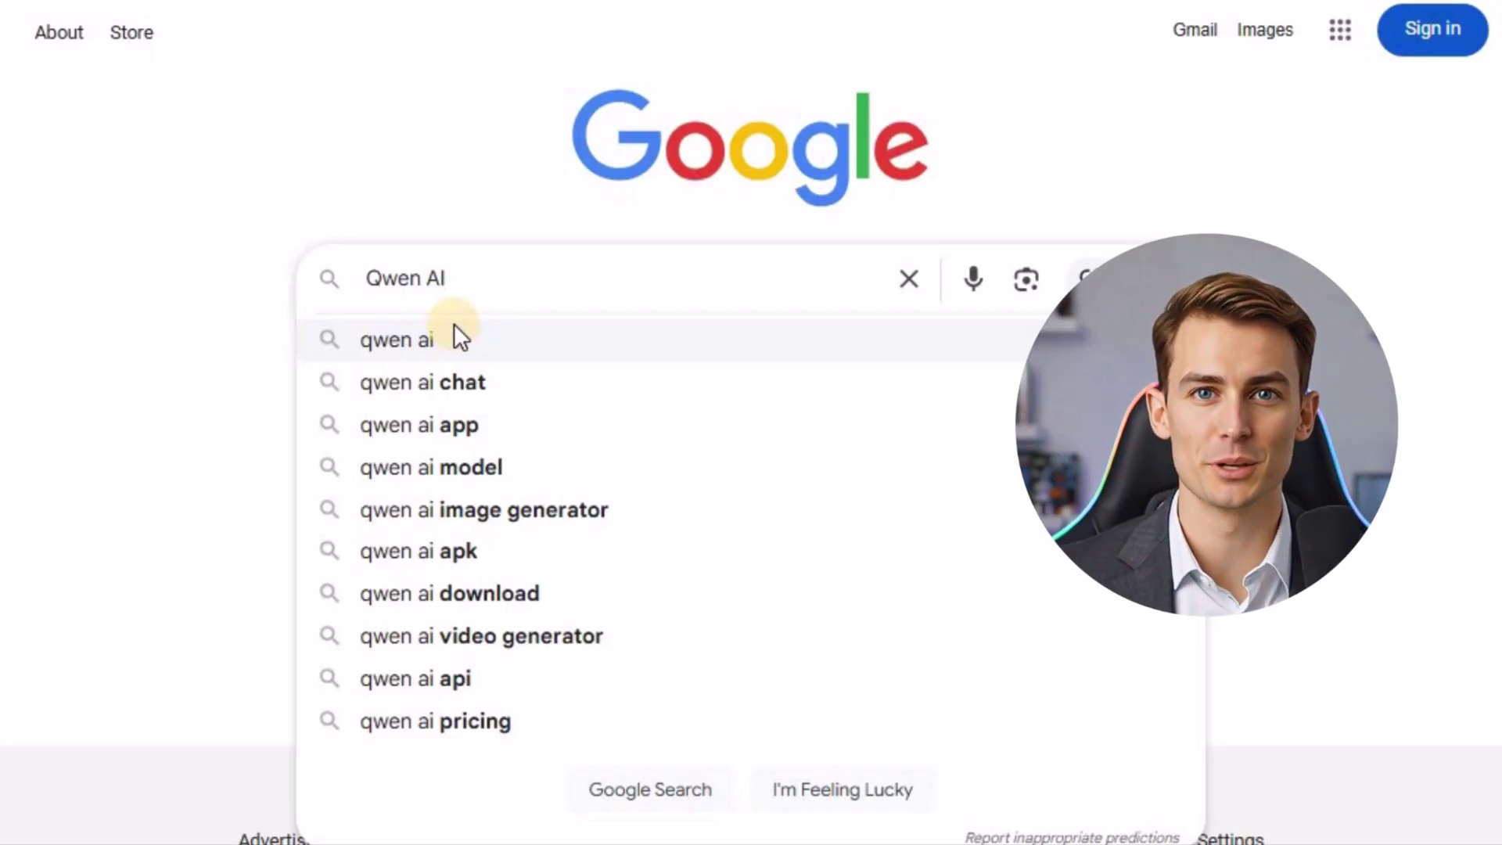
Step: Search Google for "qwen ai" and open the Qwen AI website
{"action": "left_click", "coordinate": [455, 326]}
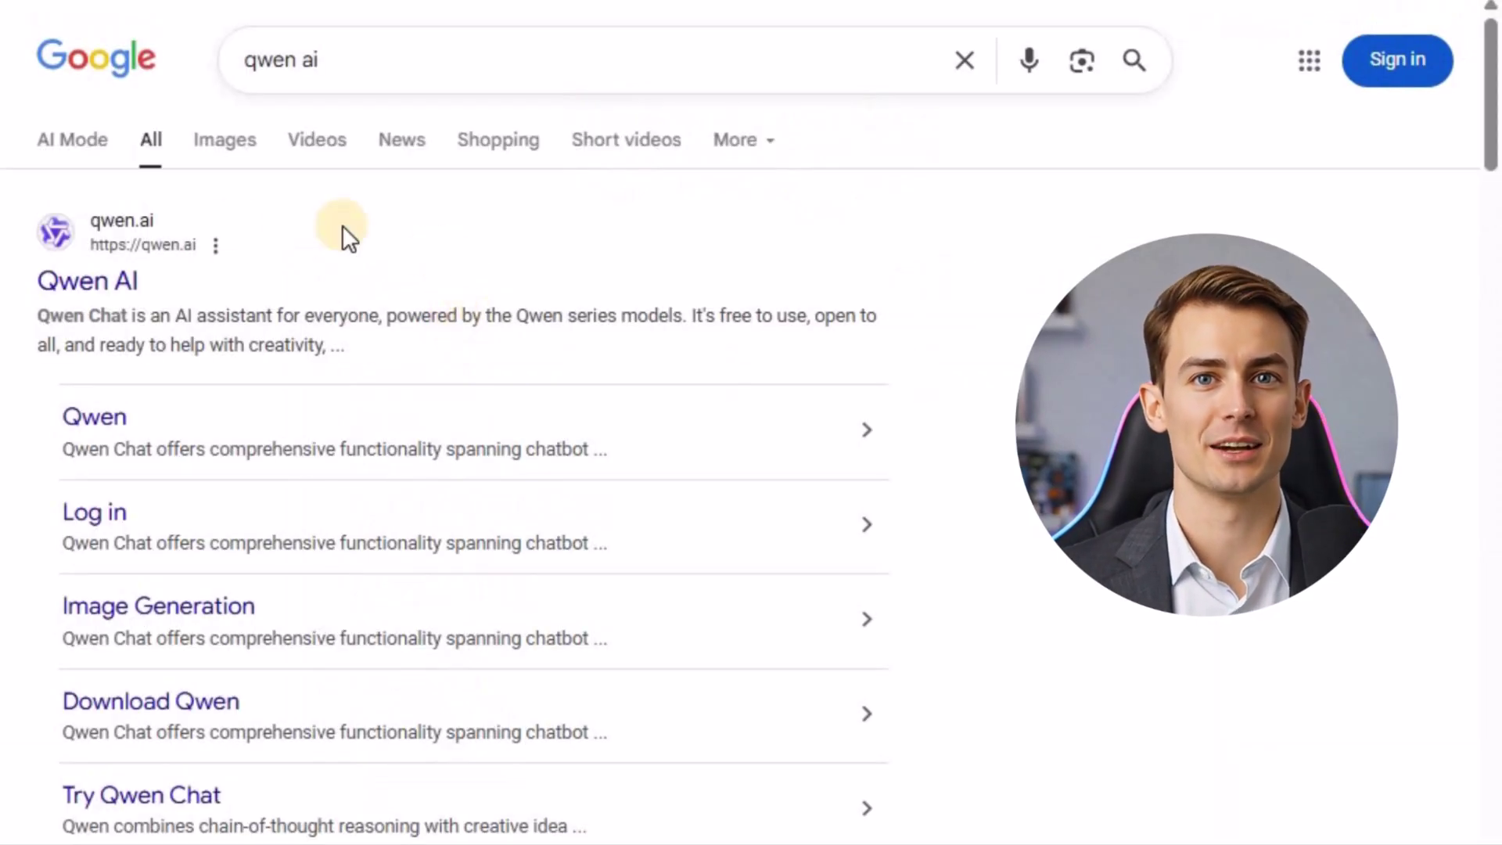
{"action": "left_click", "coordinate": [83, 285]}
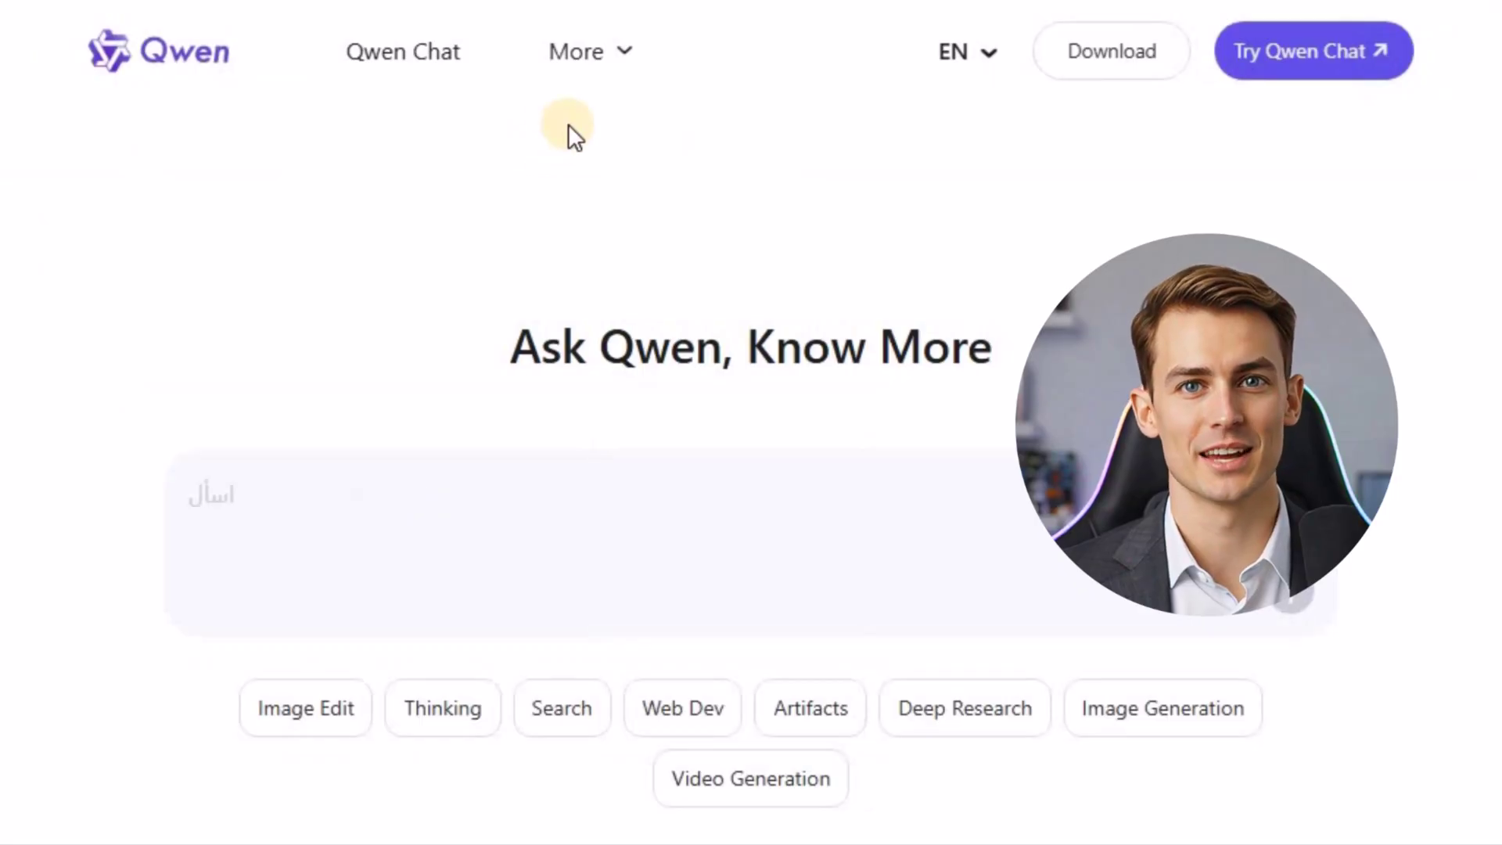
{"action": "scroll", "coordinate": [665, 322], "scroll_direction": "up", "scroll_amount": 6}
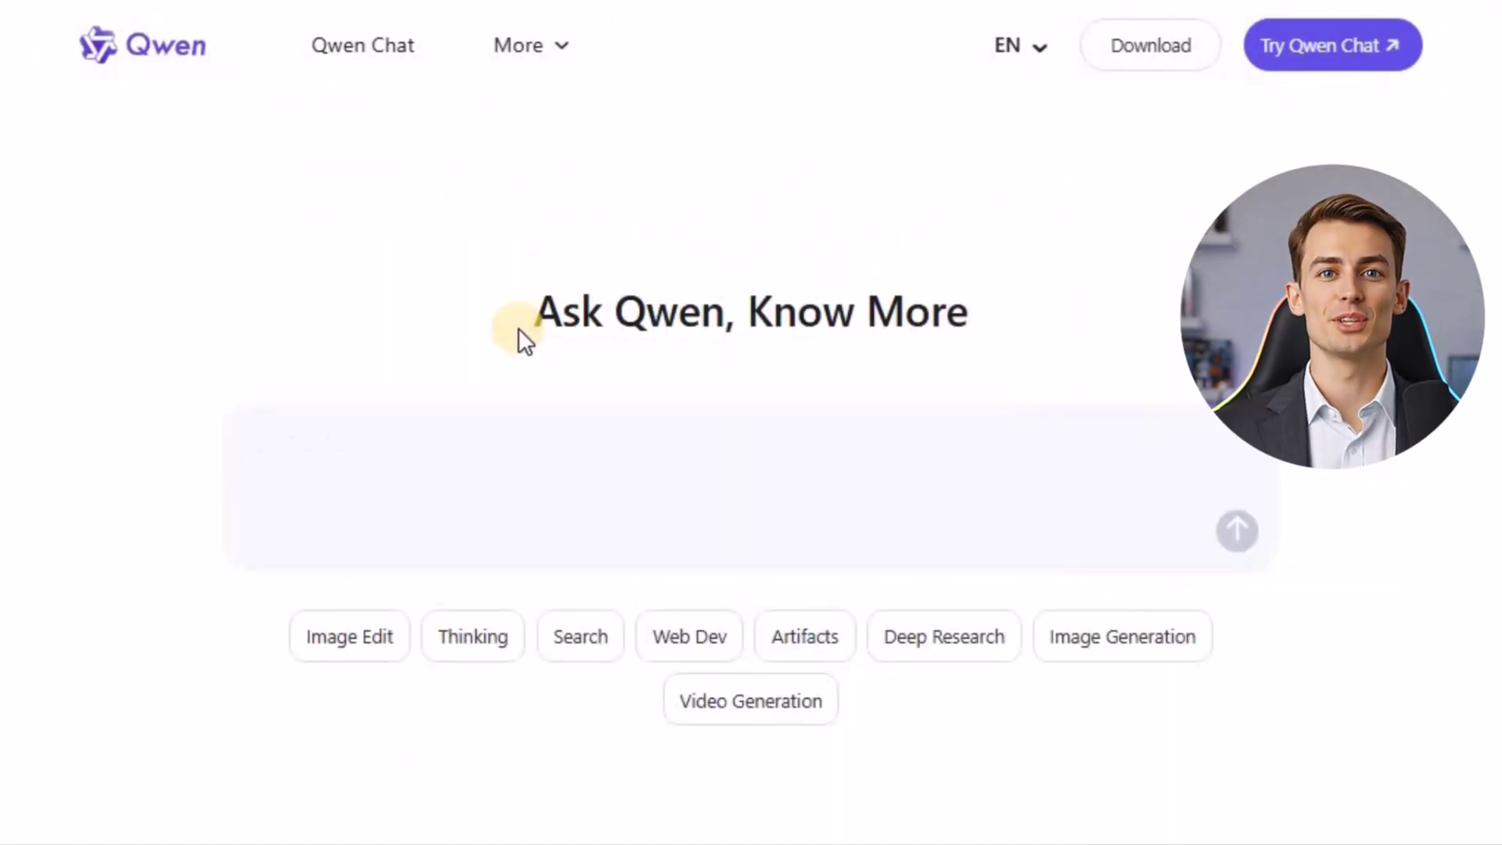
Step: Sign up for Qwen with a name, temporary e-mail and account password, complete the slider captcha and activate the account from the activation e-mail
{"action": "left_click", "coordinate": [761, 702]}
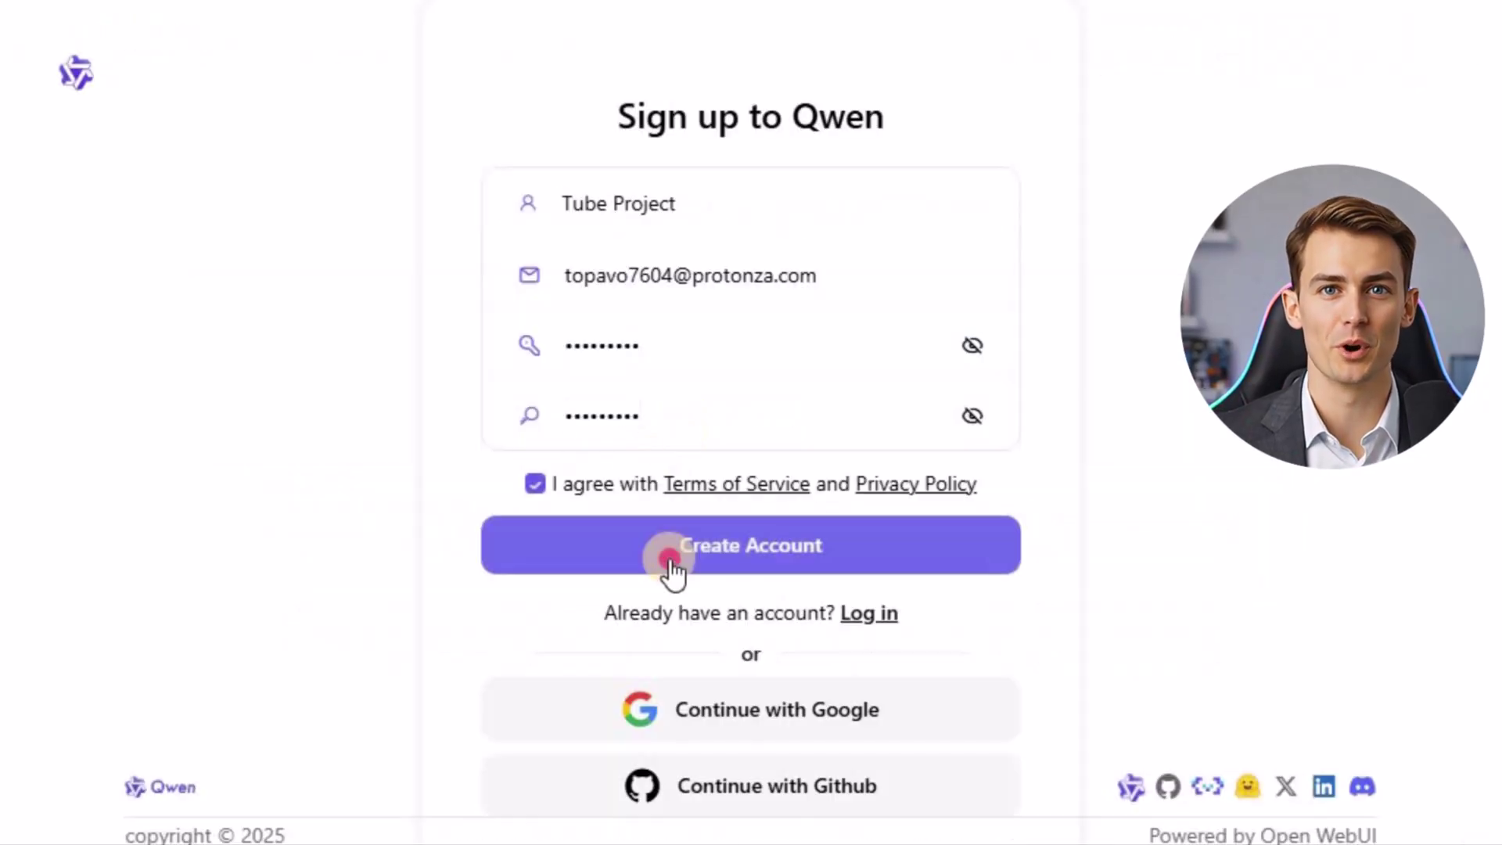
{"action": "left_click", "coordinate": [520, 532]}
{"action": "left_click_drag", "start_coordinate": [554, 446], "coordinate": [974, 447]}
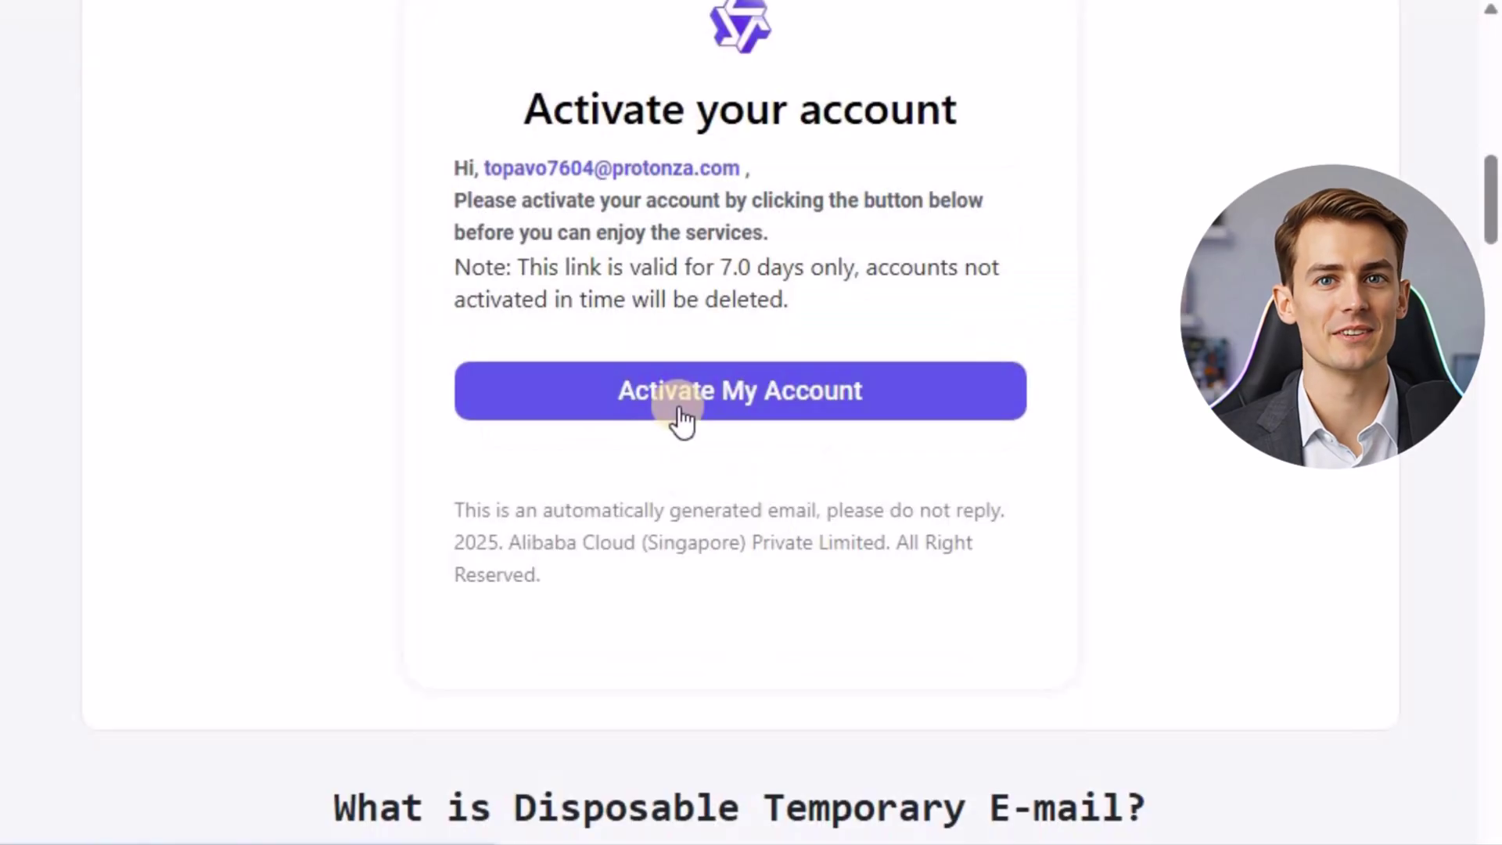
{"action": "left_click", "coordinate": [678, 407]}
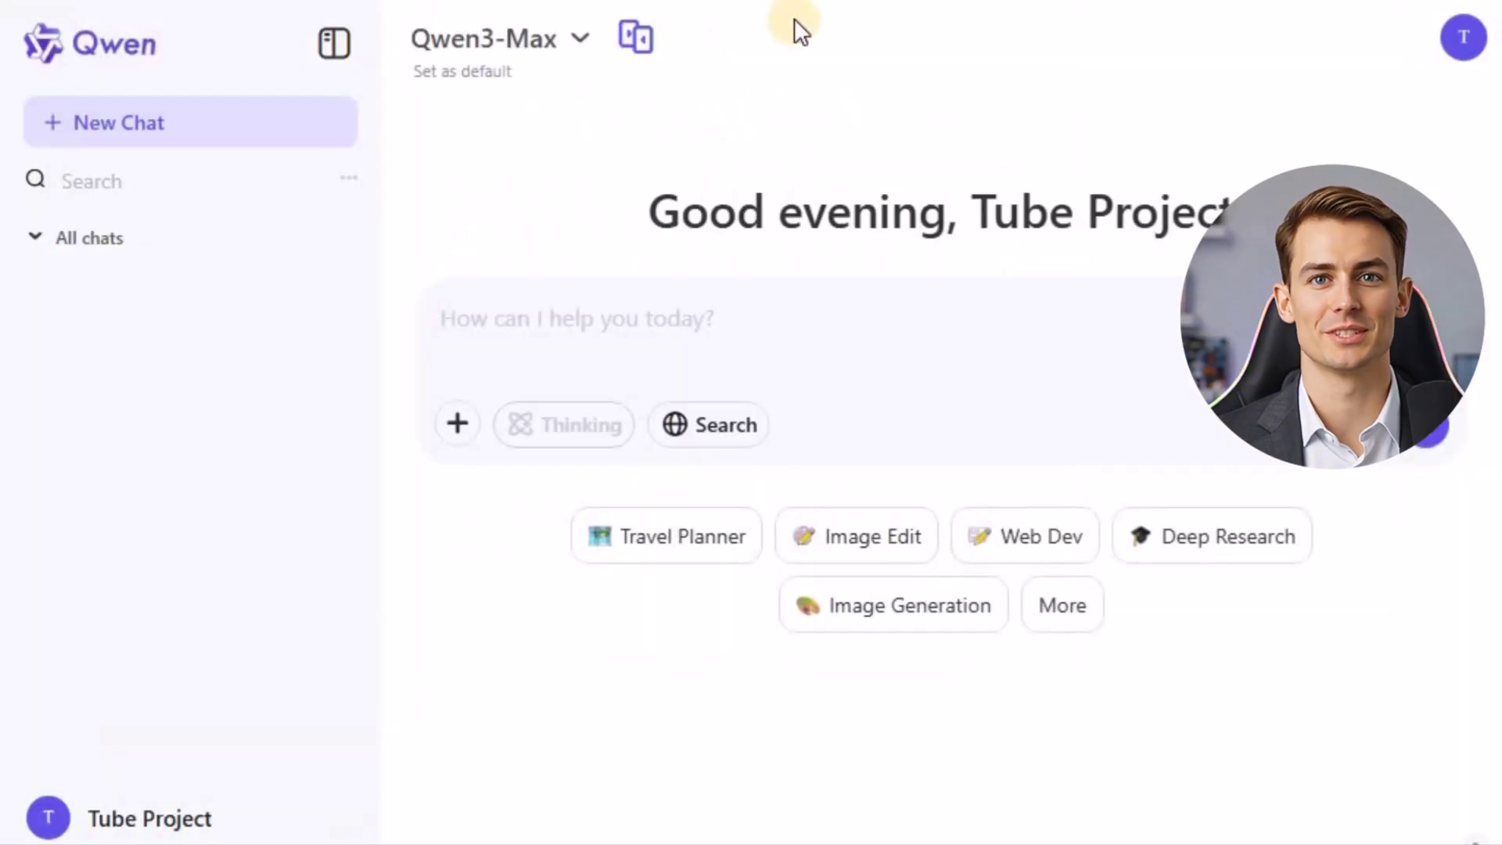
Step: Expand the additional Qwen chat tools and choose Video Generation
{"action": "key", "text": "ctrl+minus"}
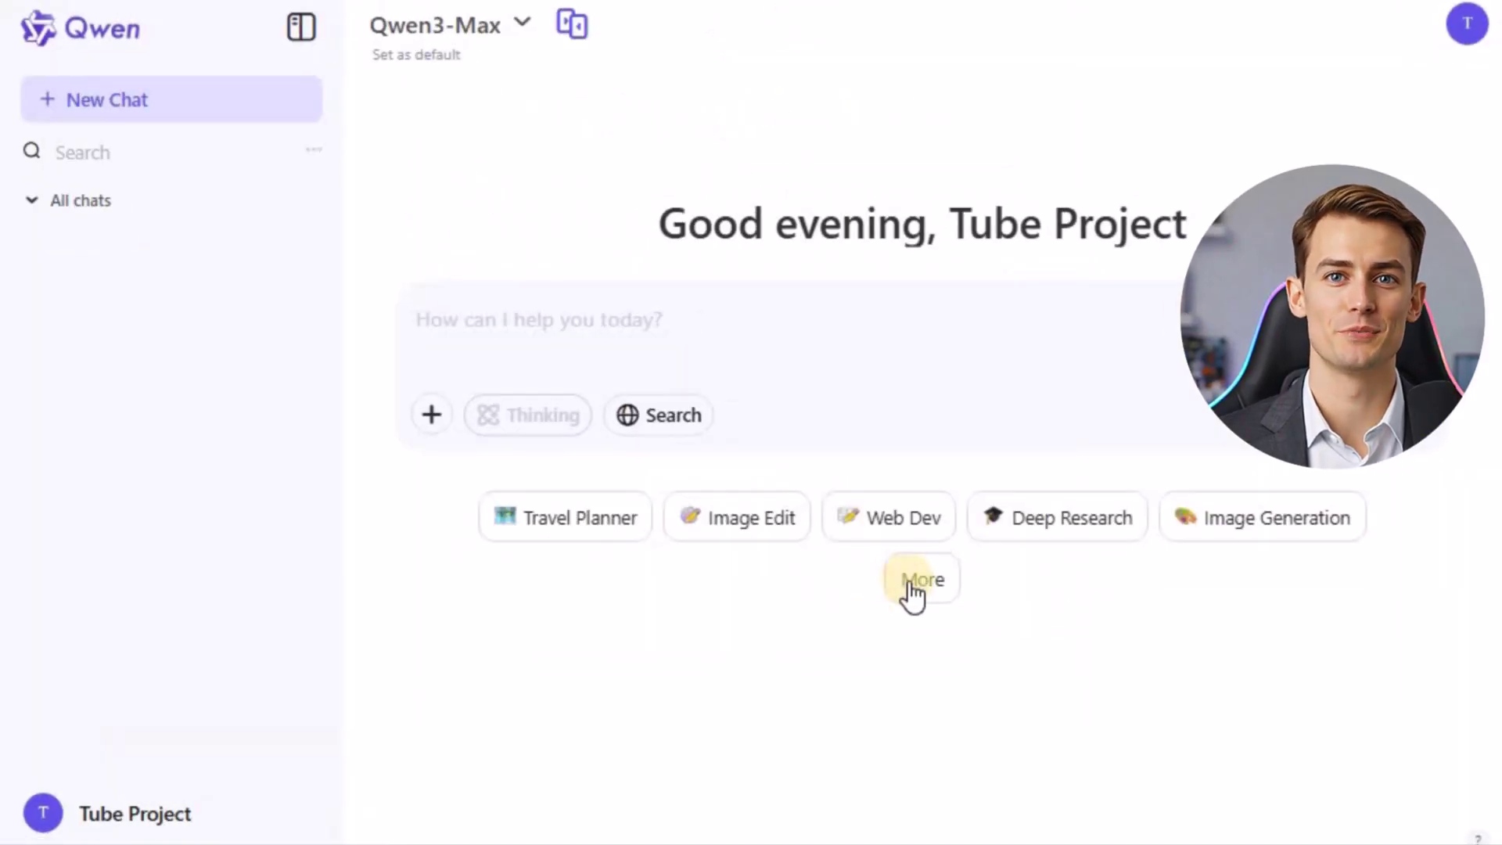
{"action": "left_click", "coordinate": [913, 587]}
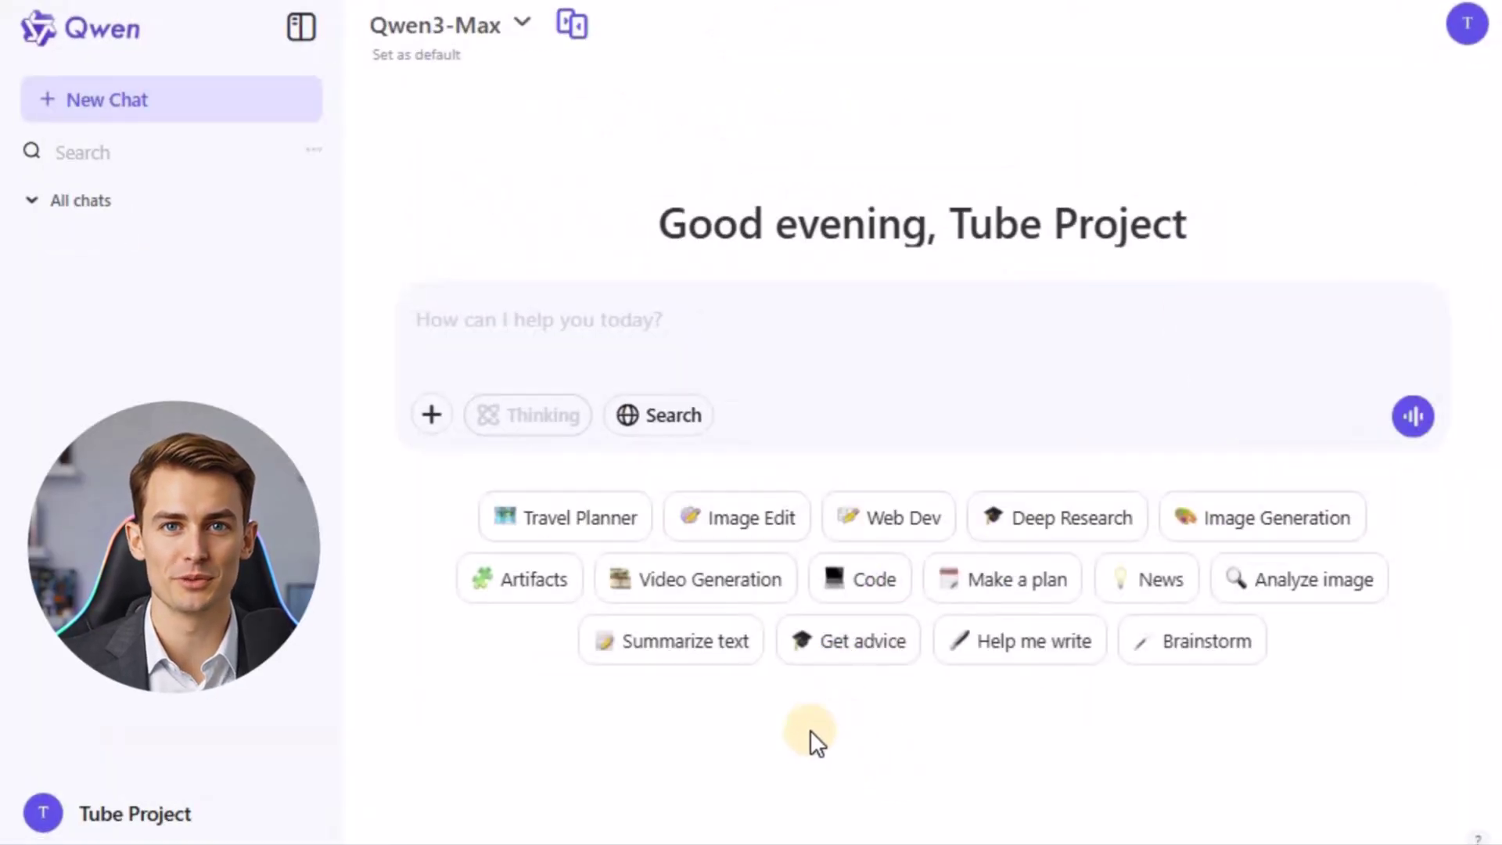
{"action": "left_click", "coordinate": [734, 582]}
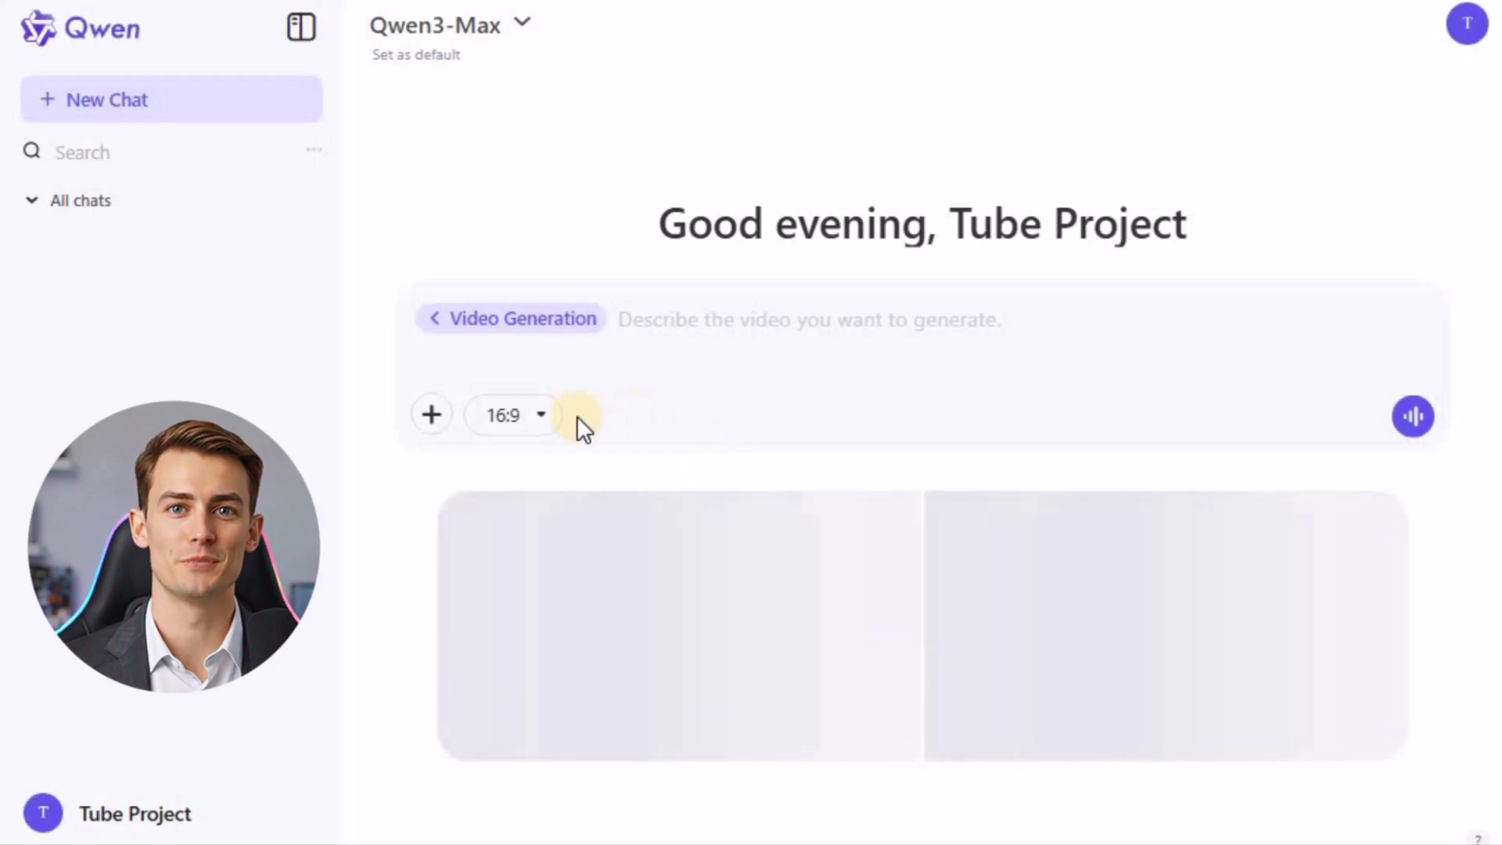
Step: Generate a 16:9 video from the "A young man skating at full speed" prompt and open the result
{"action": "left_click", "coordinate": [540, 417]}
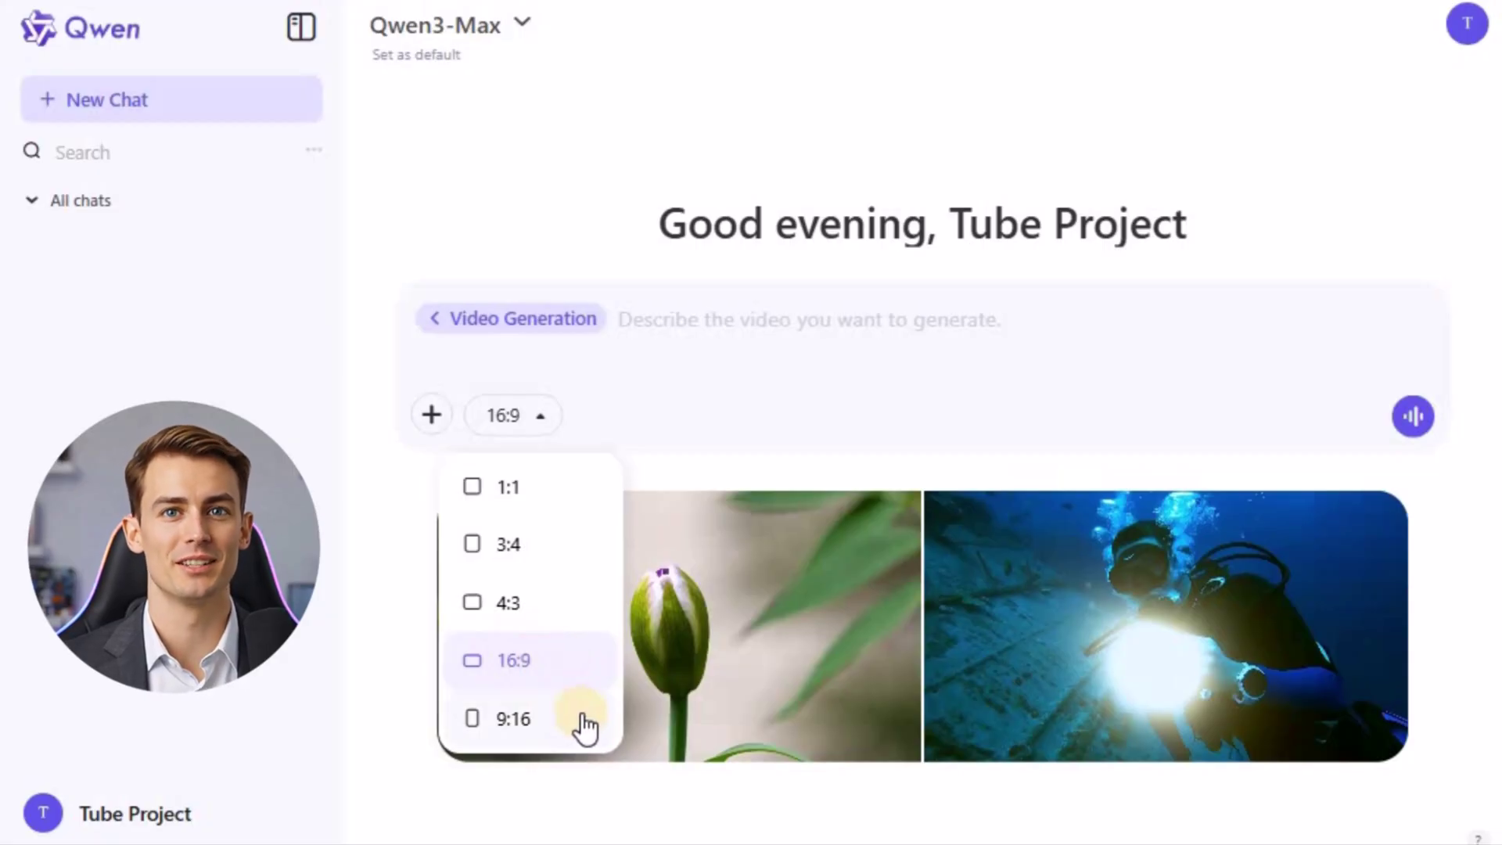
{"action": "left_click", "coordinate": [565, 661]}
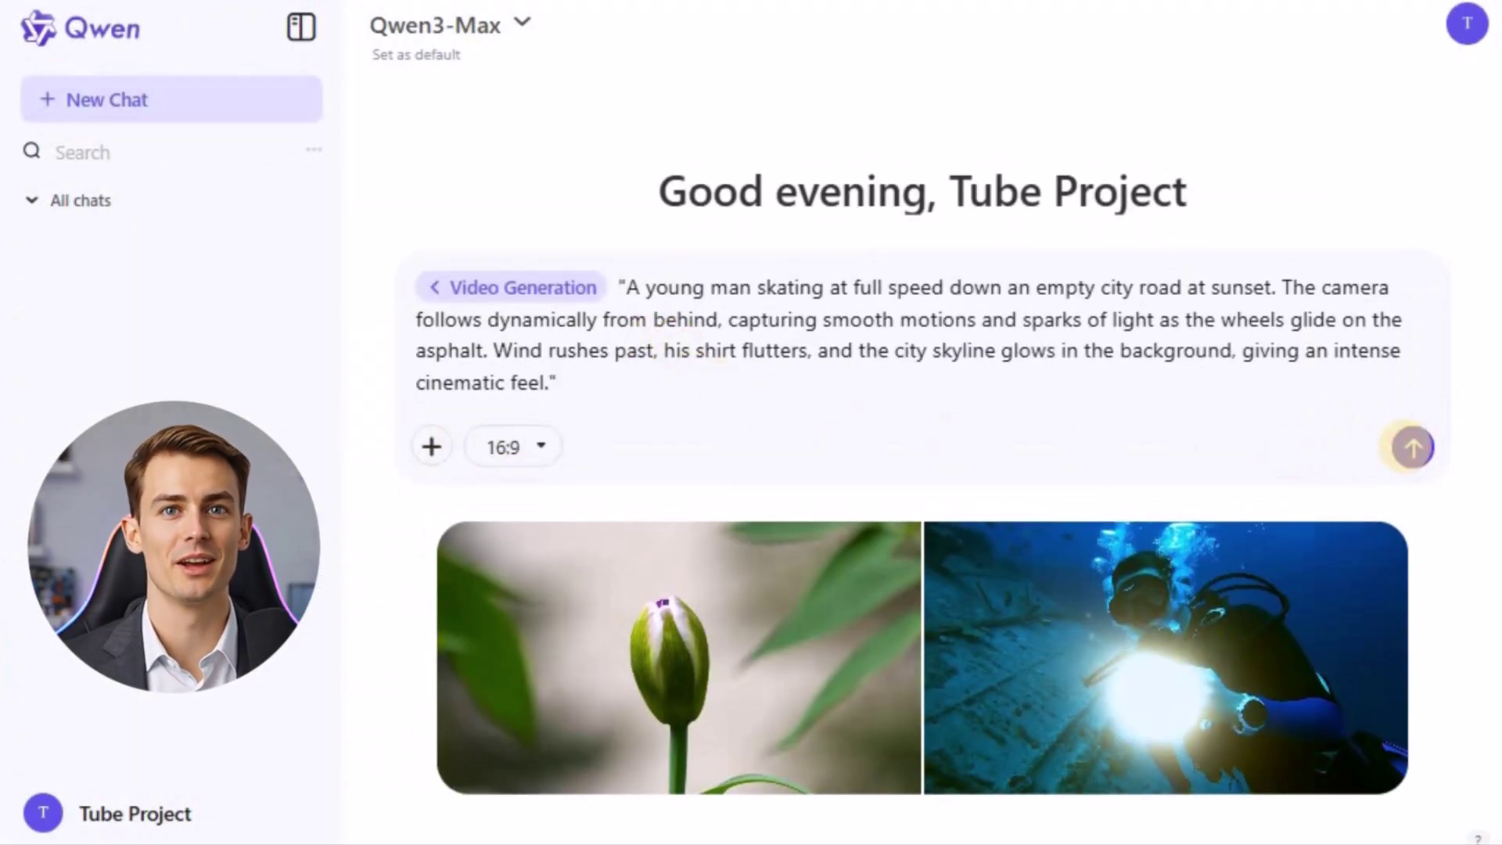
{"action": "left_click", "coordinate": [1412, 448]}
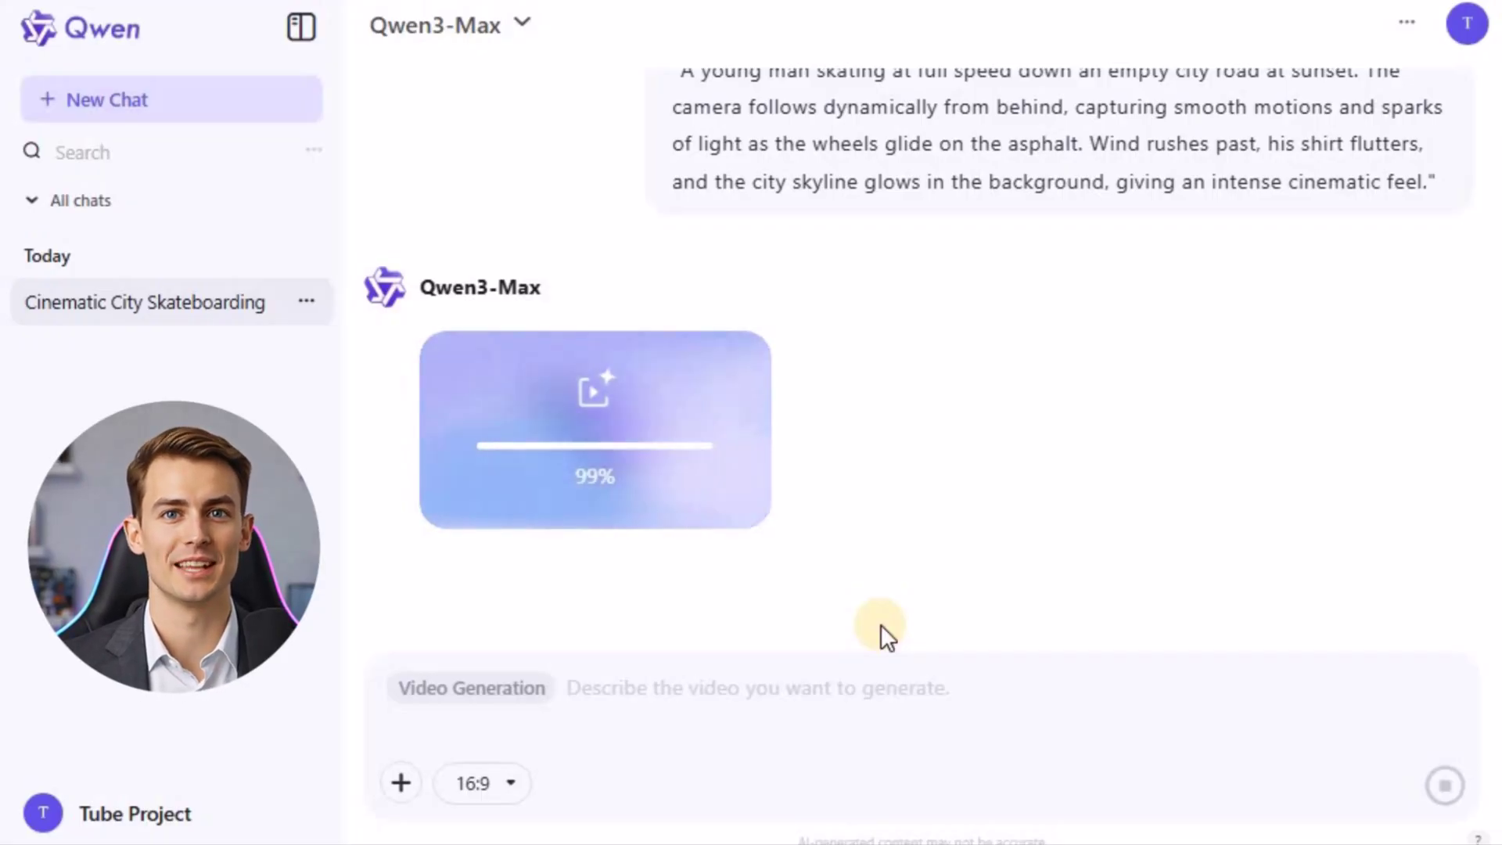
{"action": "left_click", "coordinate": [598, 508]}
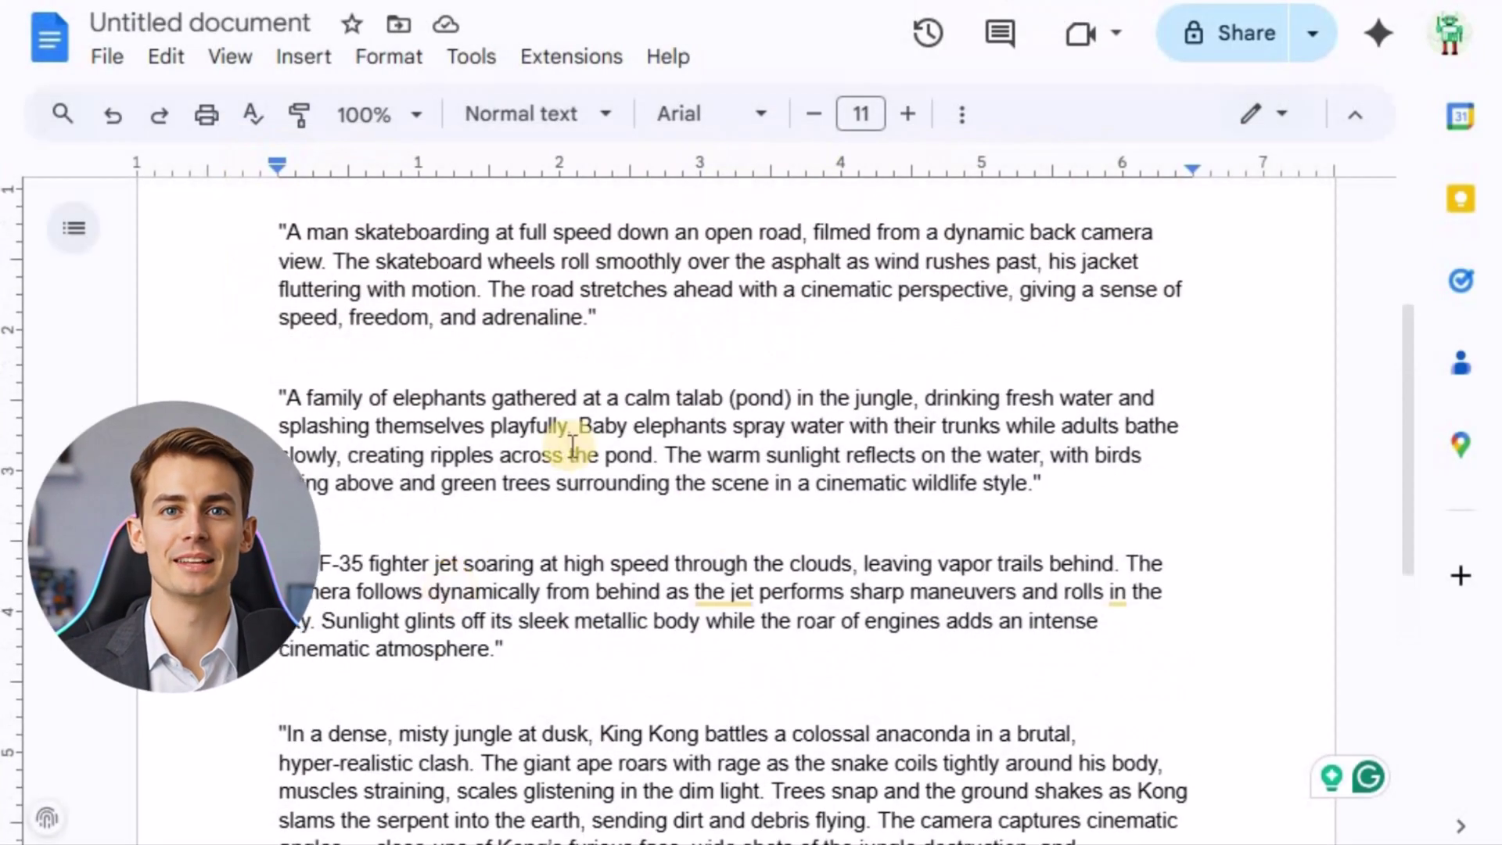
Step: Copy the elephant family prompt from Google Docs, generate a video from it in Qwen and open the result
{"action": "triple_click", "coordinate": [583, 429]}
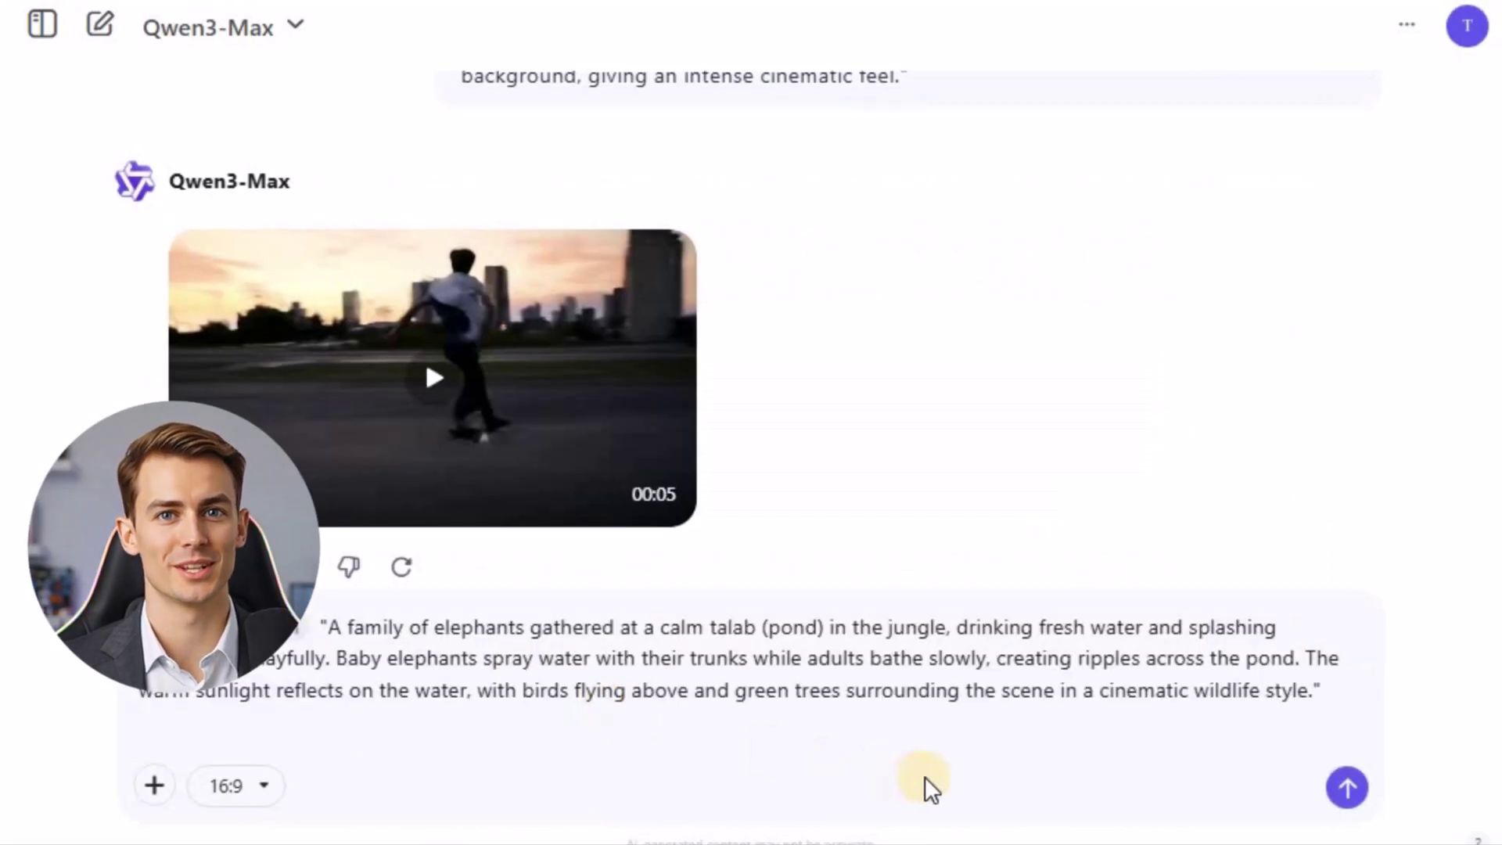
{"action": "left_click", "coordinate": [1339, 786]}
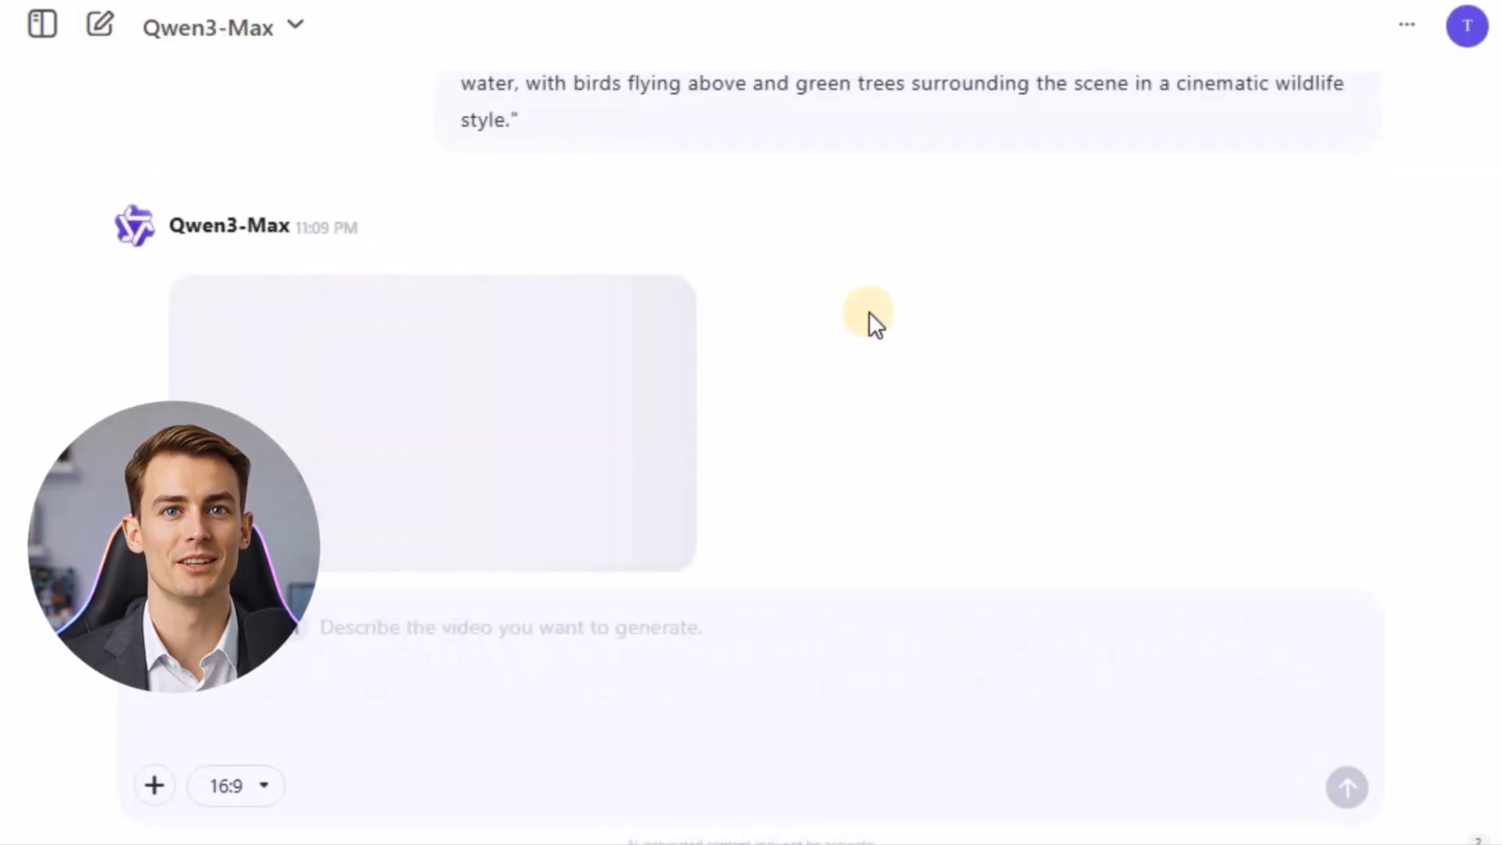
{"action": "left_click", "coordinate": [421, 433]}
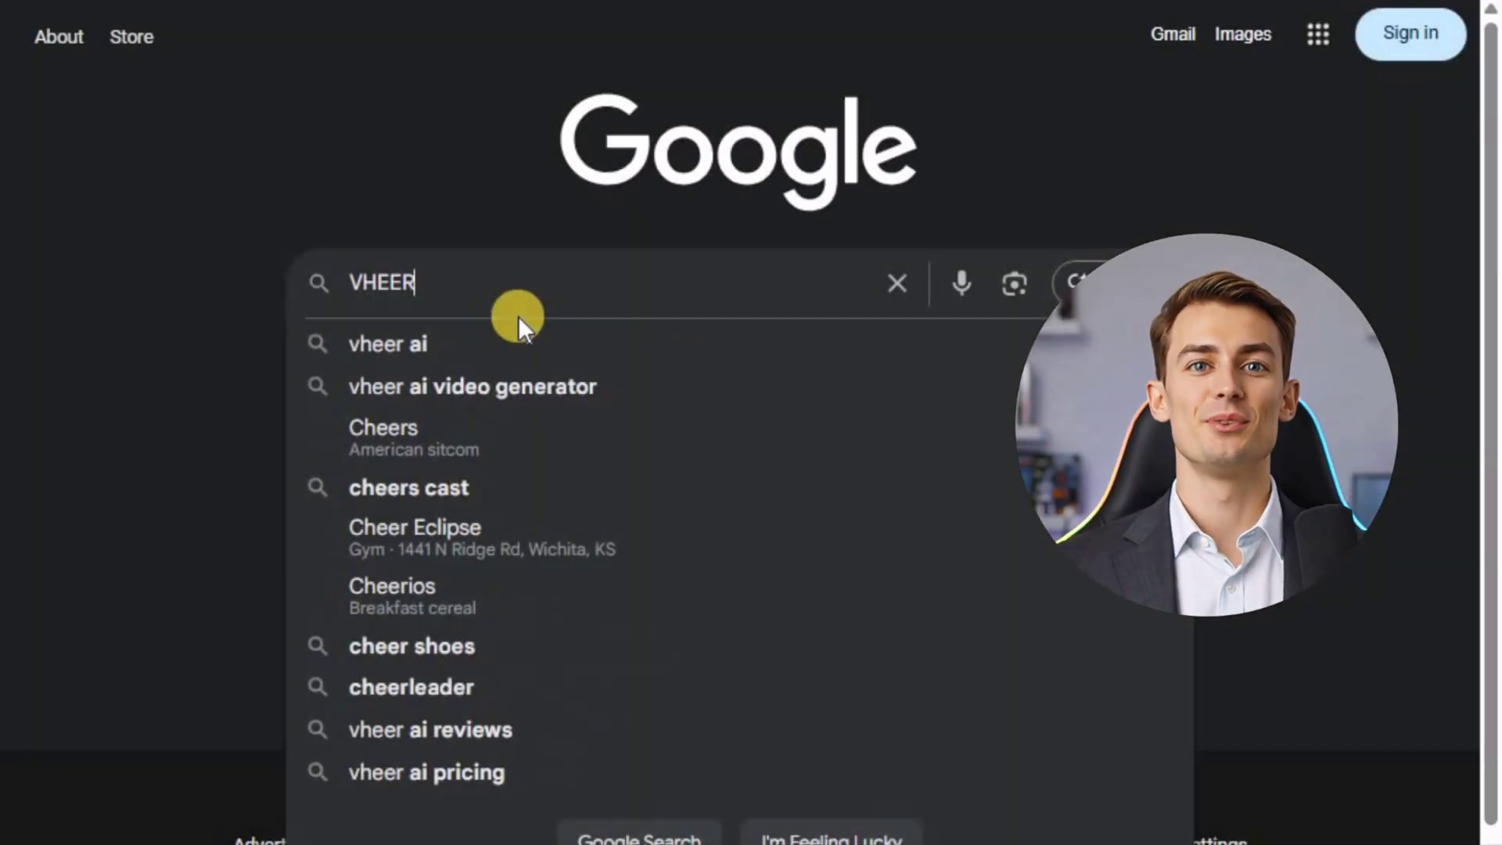
Step: Search Google for "vheer ai", open the Vheer website and dismiss its subscription banner
{"action": "left_click", "coordinate": [499, 333]}
{"action": "scroll", "coordinate": [378, 241], "scroll_direction": "down", "scroll_amount": 2}
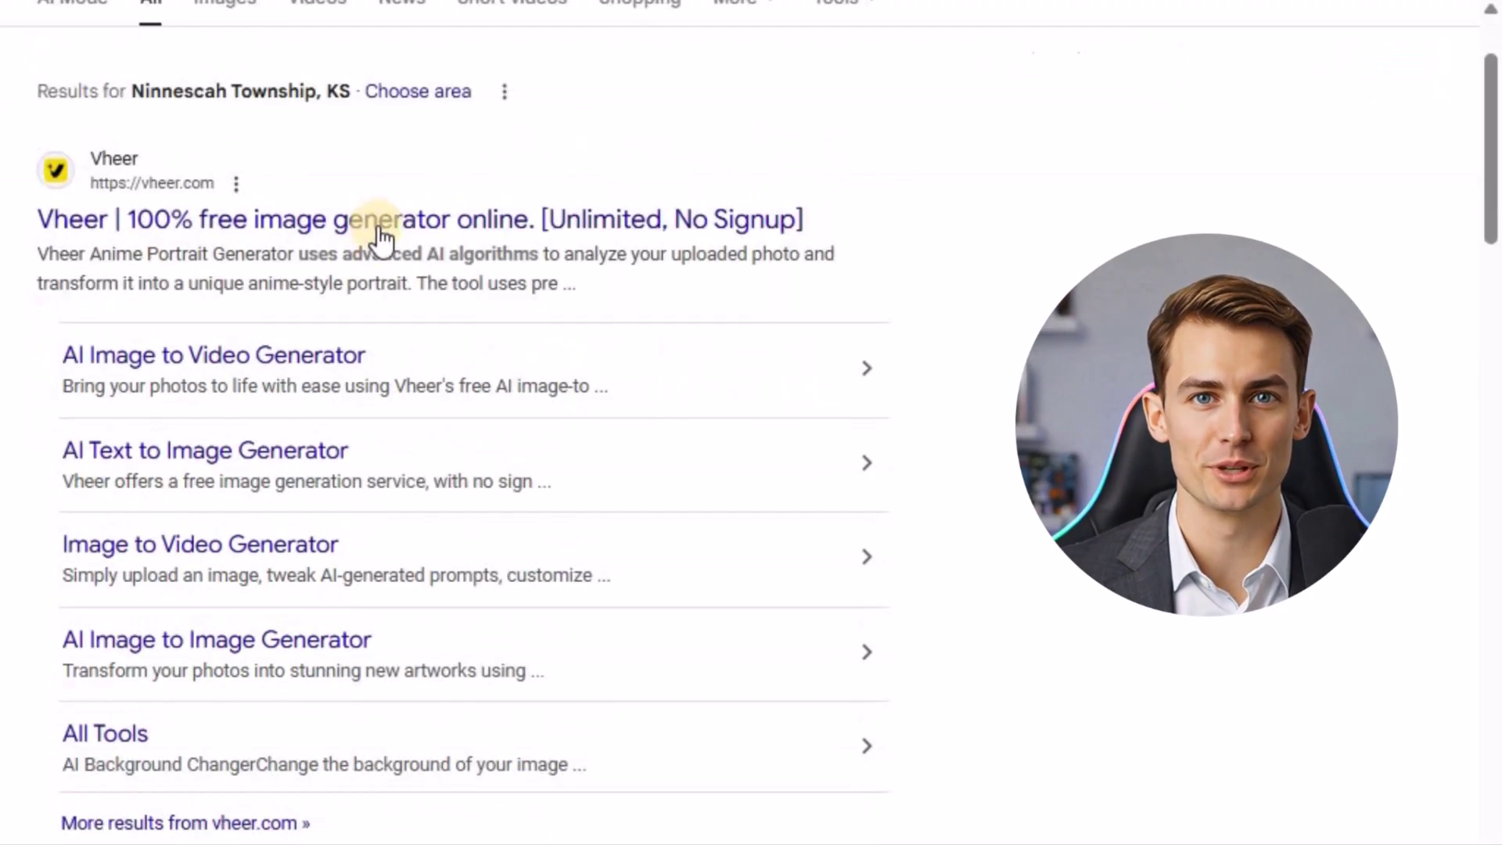
{"action": "left_click", "coordinate": [403, 223]}
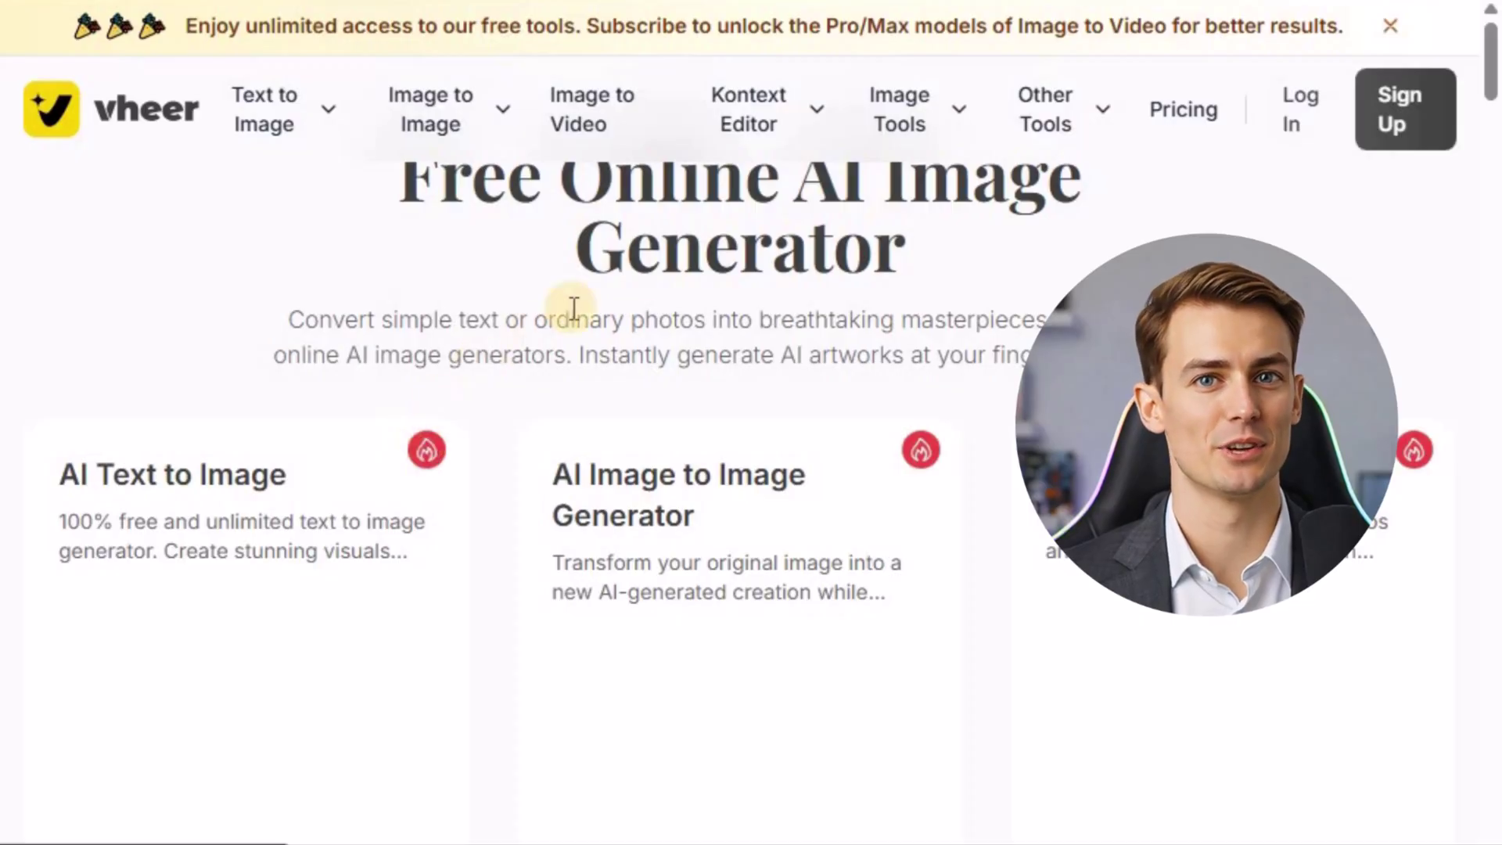
{"action": "left_click", "coordinate": [1395, 29]}
{"action": "key", "text": "ctrl+minus"}
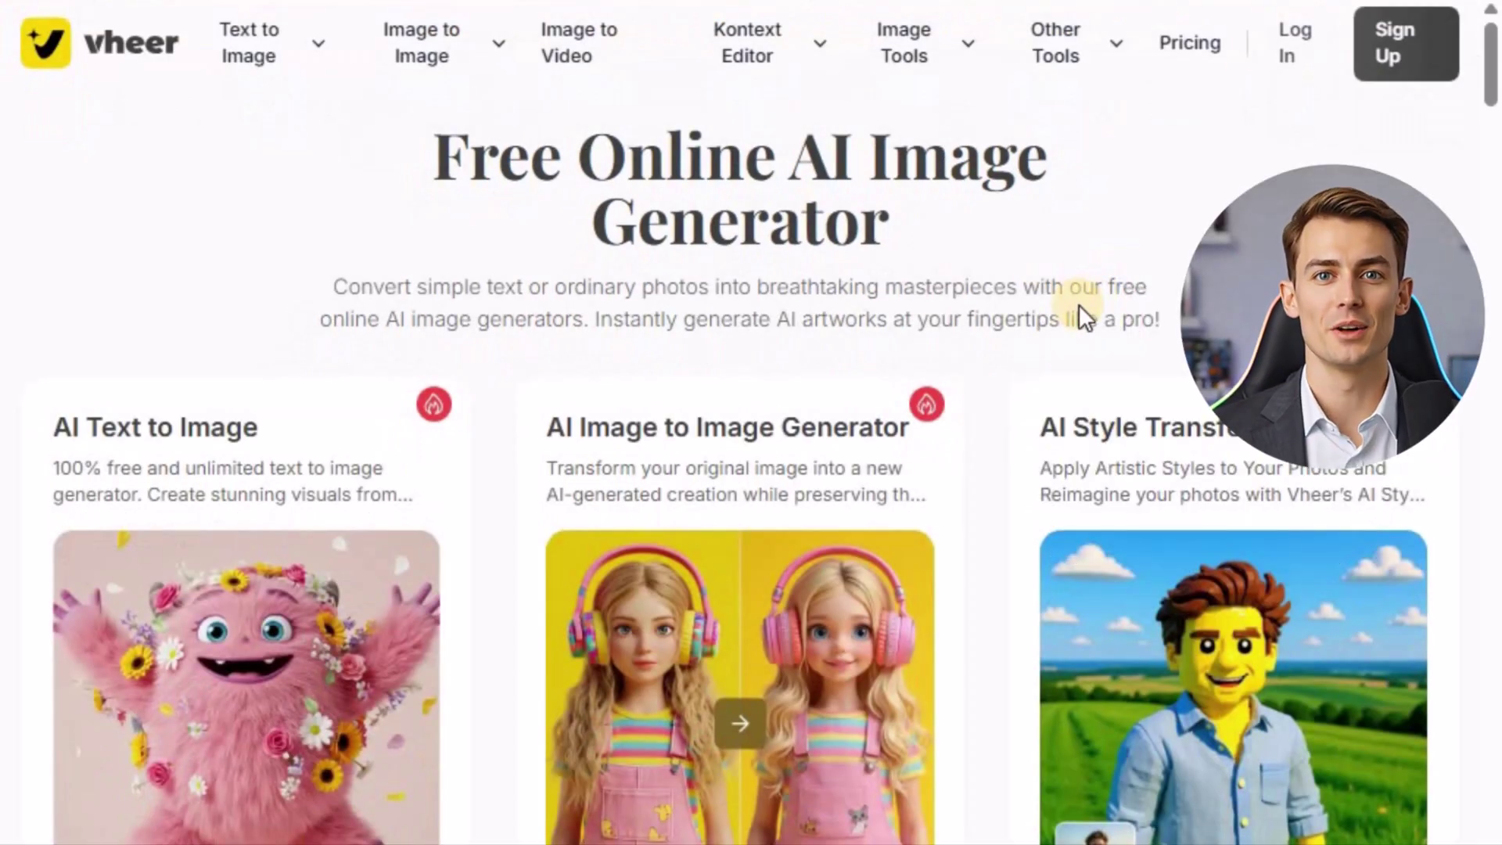
Step: Look through the AI image tools presented on the Vheer homepage
{"action": "scroll", "coordinate": [650, 313], "scroll_direction": "down", "scroll_amount": 2}
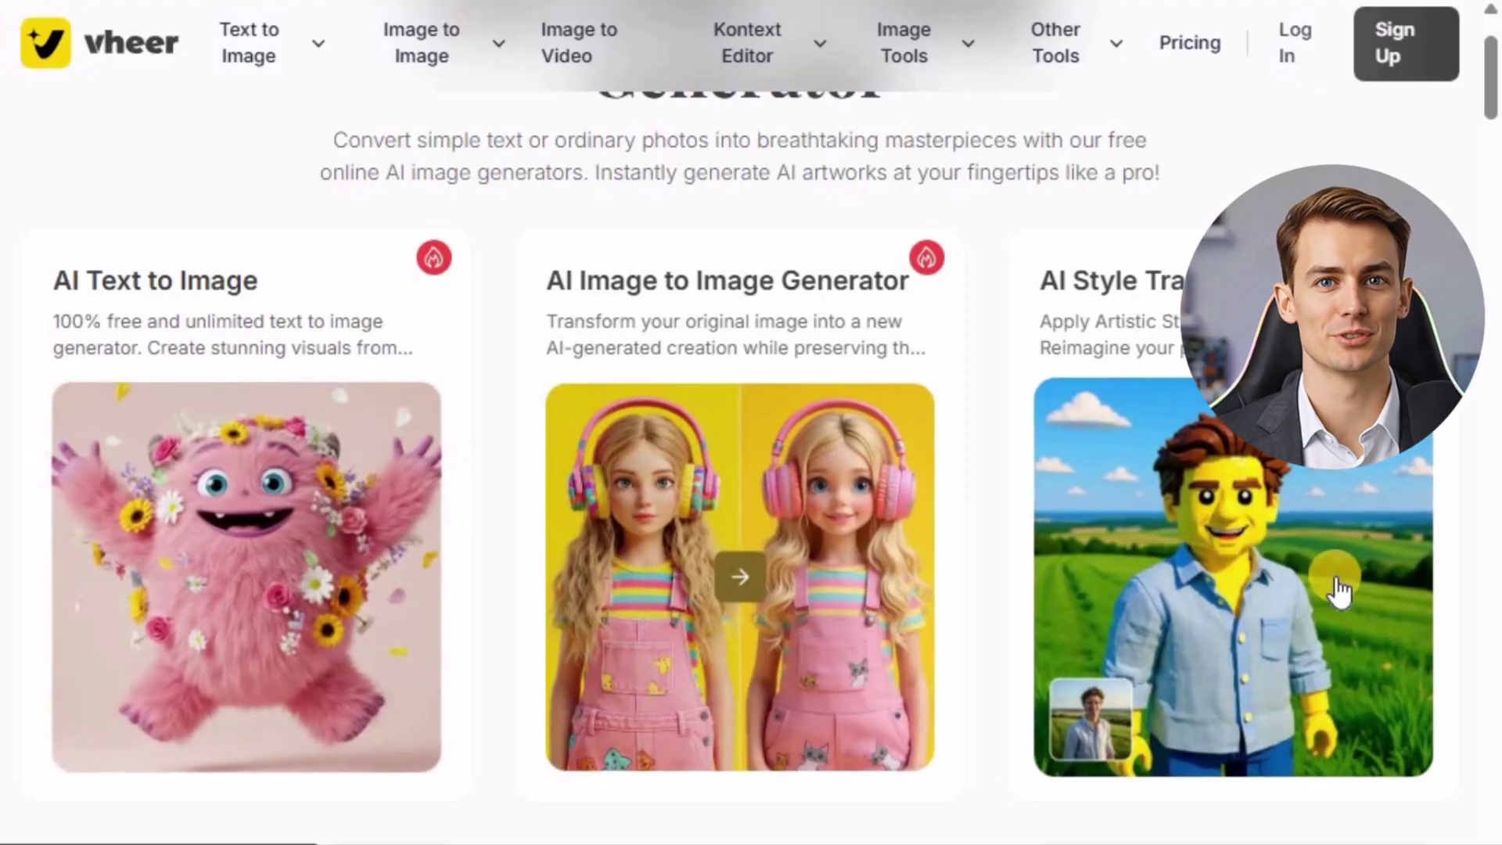
{"action": "scroll", "coordinate": [1330, 593], "scroll_direction": "down", "scroll_amount": 6}
{"action": "scroll", "coordinate": [179, 467], "scroll_direction": "down", "scroll_amount": 8}
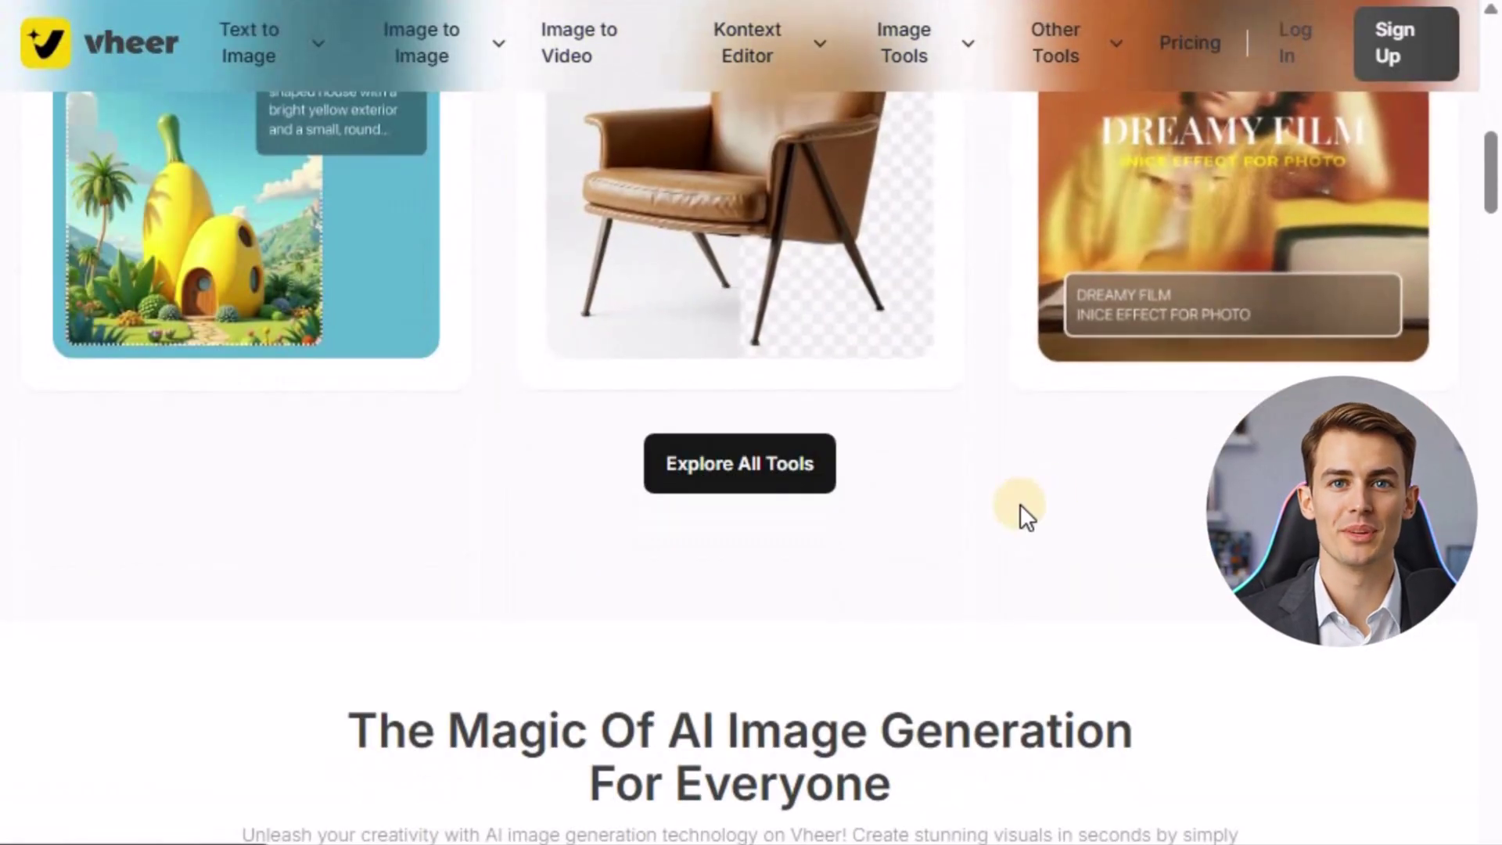
Step: Show all of Vheer's tools and open the AI Image to Video generator
{"action": "scroll", "coordinate": [1023, 513], "scroll_direction": "up", "scroll_amount": 14}
{"action": "scroll", "coordinate": [715, 308], "scroll_direction": "down", "scroll_amount": 13}
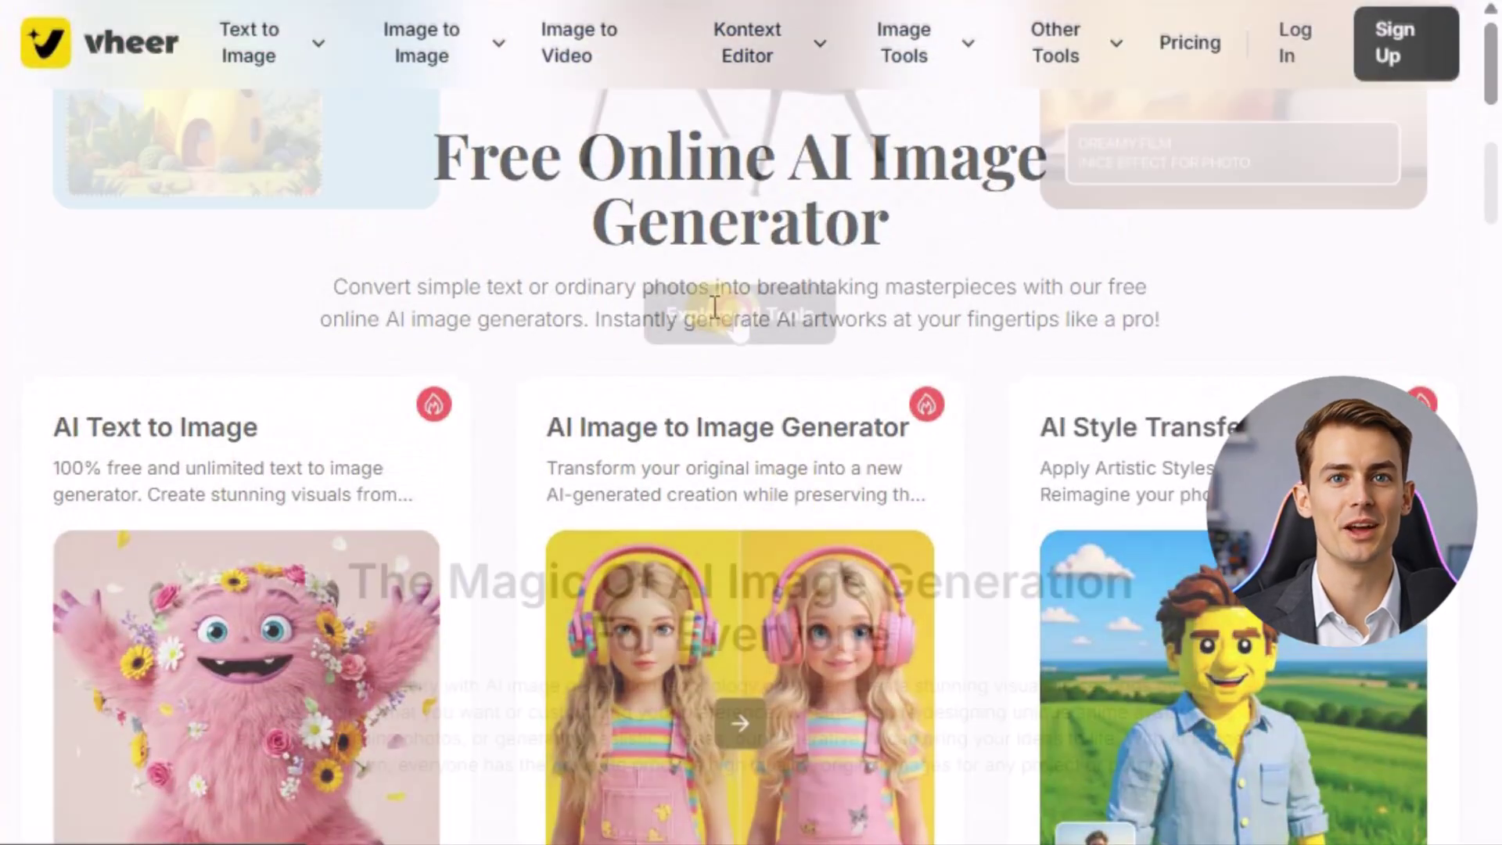
{"action": "left_click", "coordinate": [737, 336]}
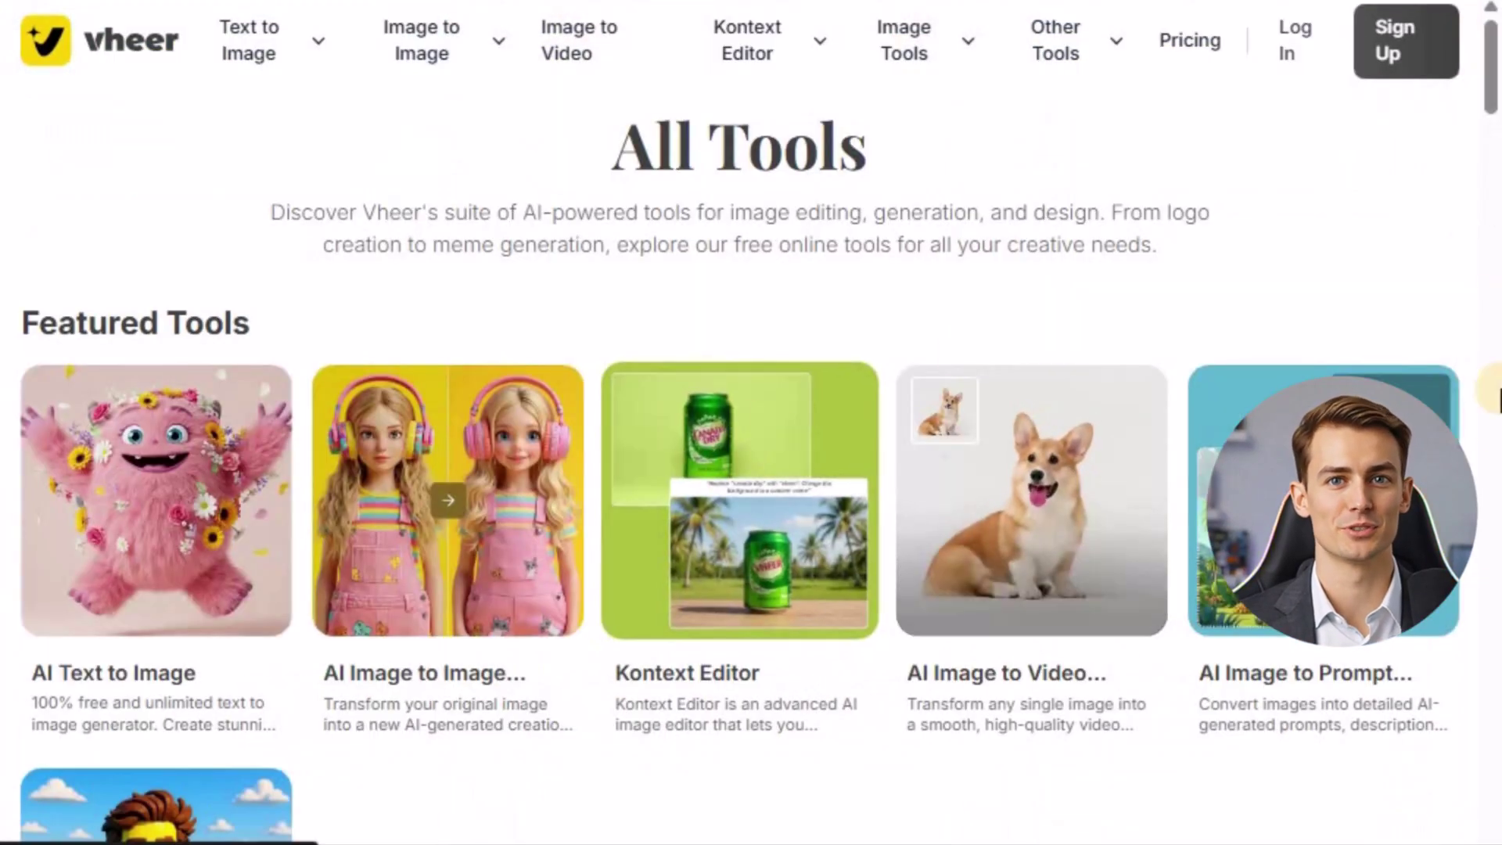
{"action": "left_click", "coordinate": [1010, 687]}
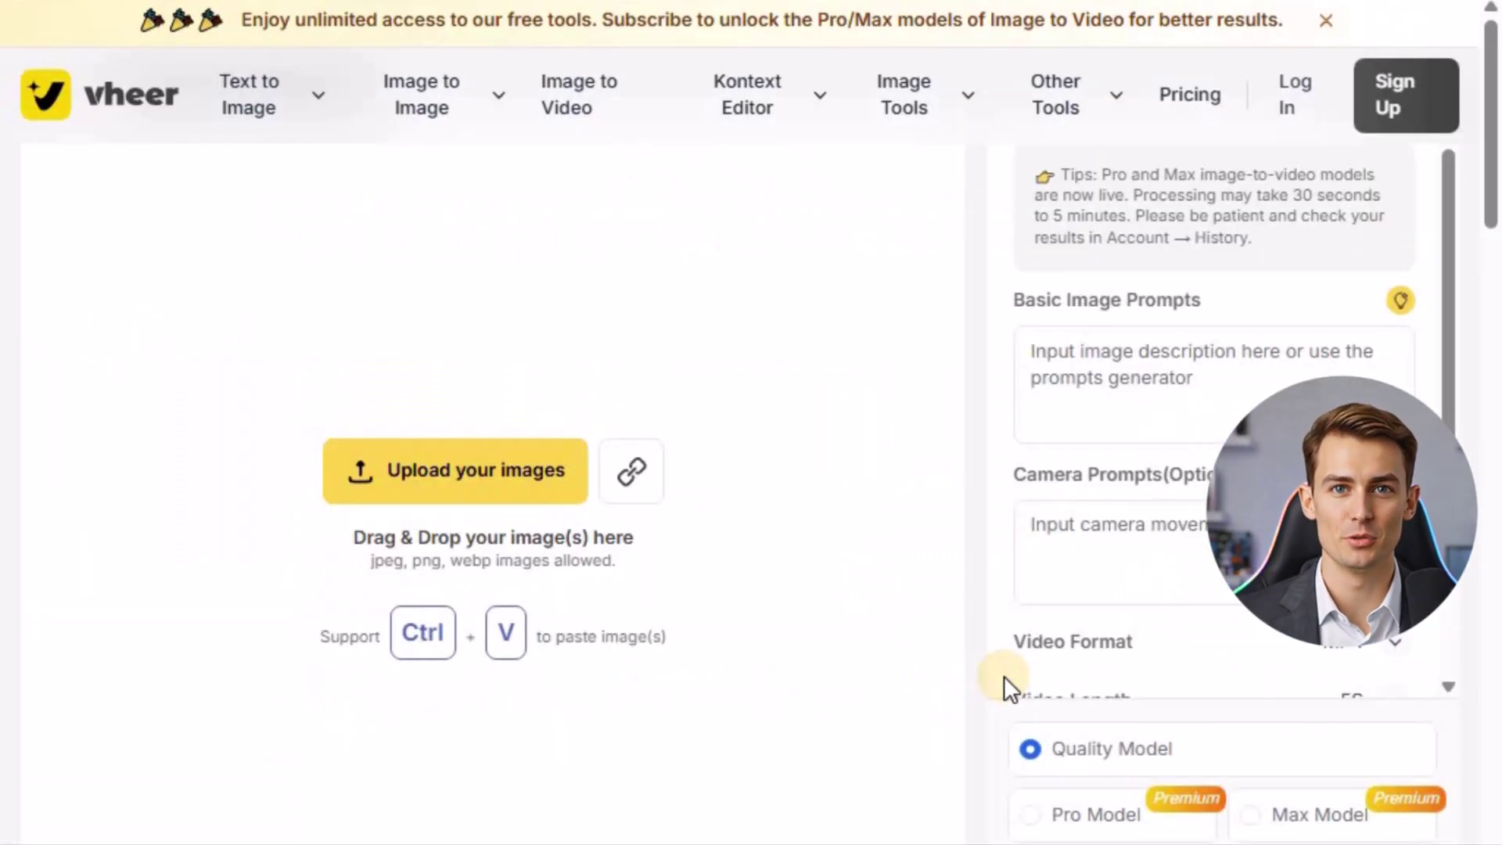
{"action": "left_click", "coordinate": [467, 471]}
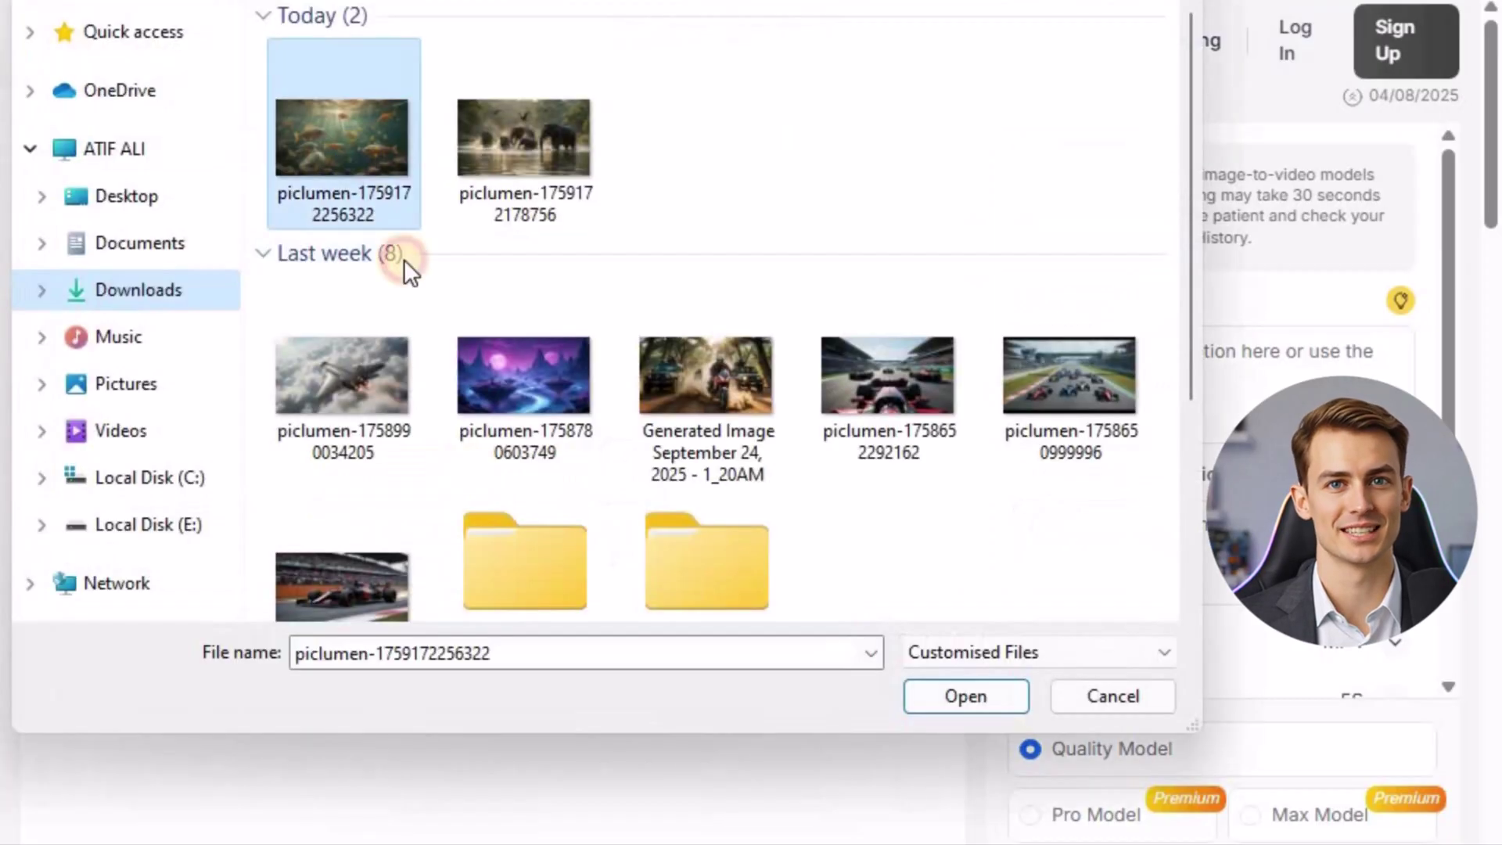
{"action": "left_click", "coordinate": [945, 697]}
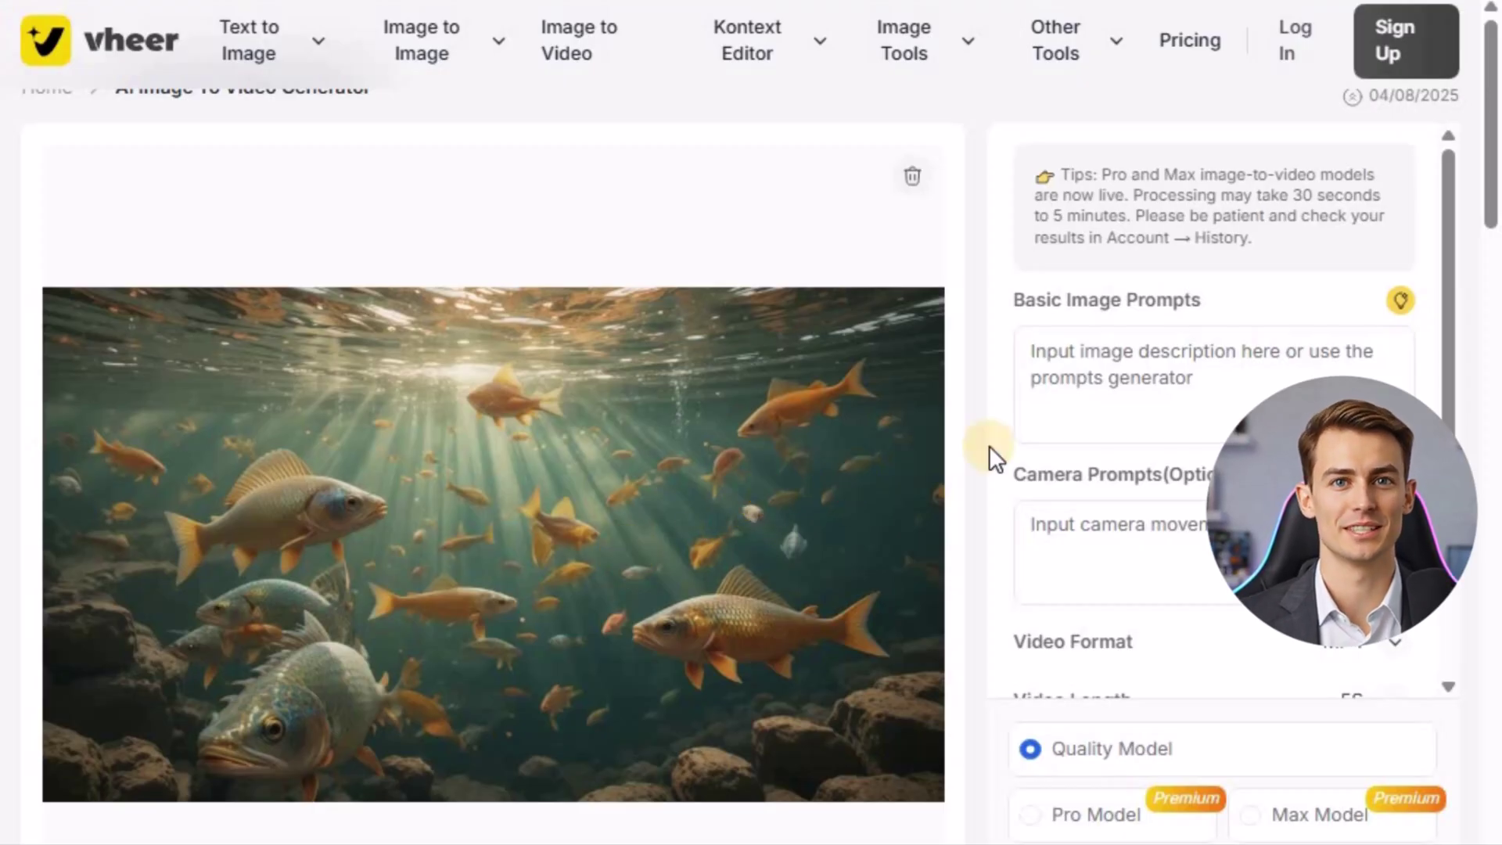
{"action": "left_click", "coordinate": [1135, 428]}
{"action": "type", "text": "fishes in the river"}
{"action": "scroll", "coordinate": [1131, 440], "scroll_direction": "down", "scroll_amount": 5}
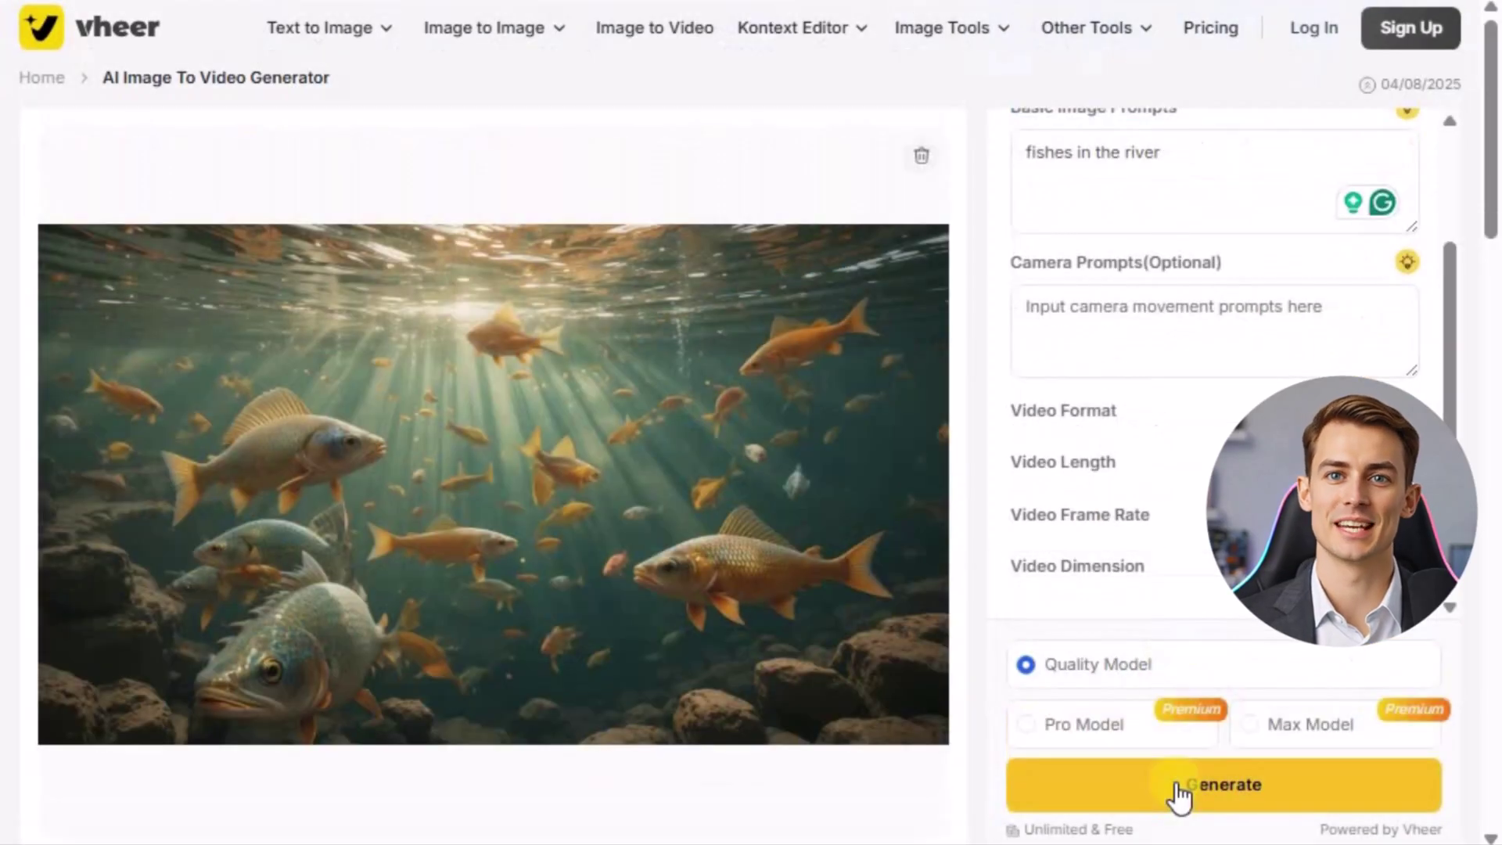
{"action": "left_click", "coordinate": [1177, 786]}
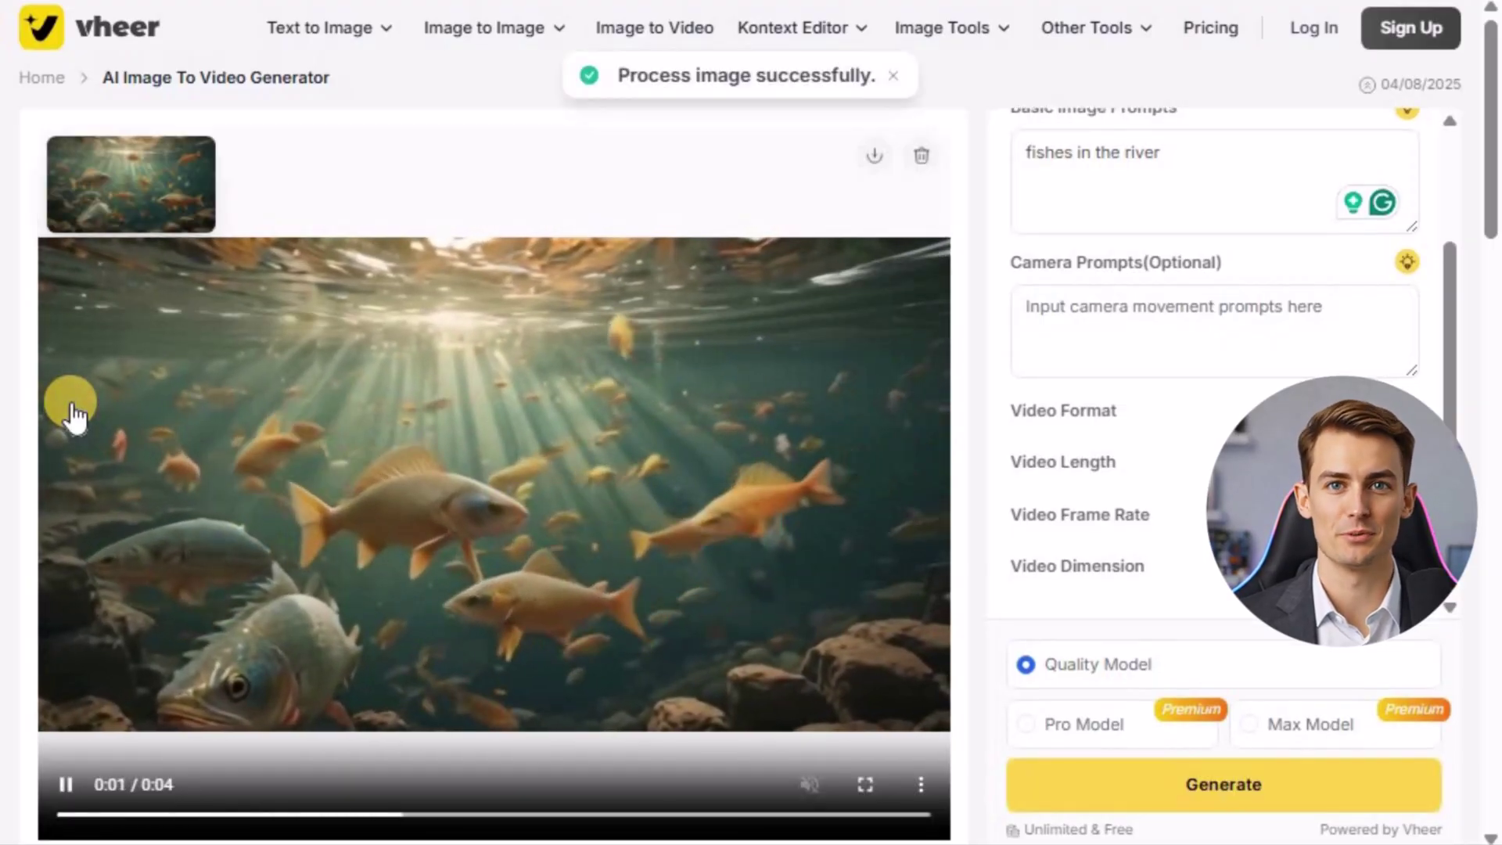
Step: View the generated fish video in full screen and download it as an MP4 to the Downloads folder
{"action": "double_click", "coordinate": [70, 403]}
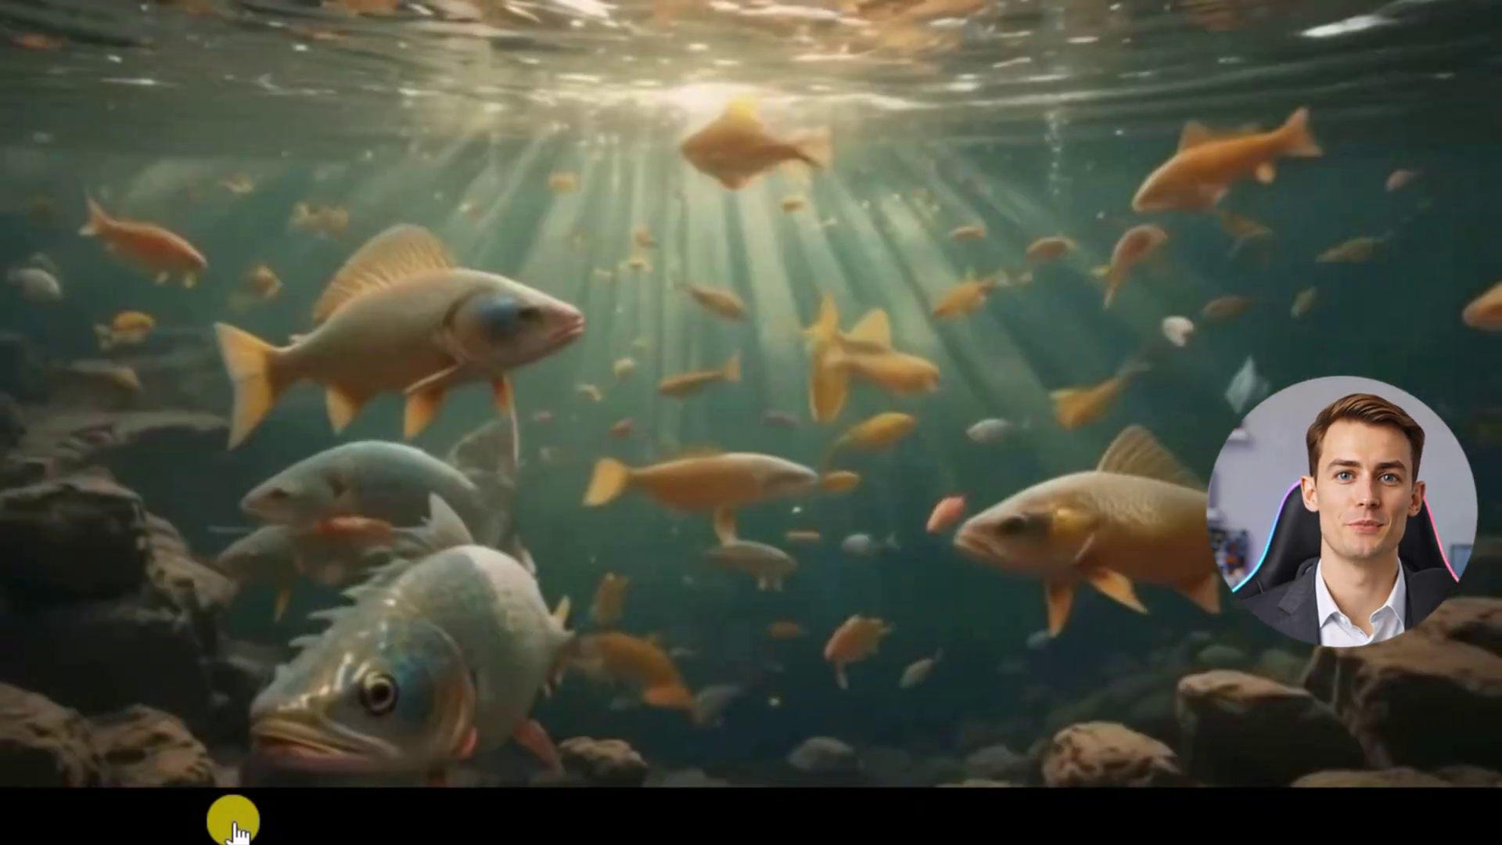
{"action": "key", "text": "Escape"}
{"action": "left_click", "coordinate": [914, 785]}
{"action": "left_click", "coordinate": [778, 654]}
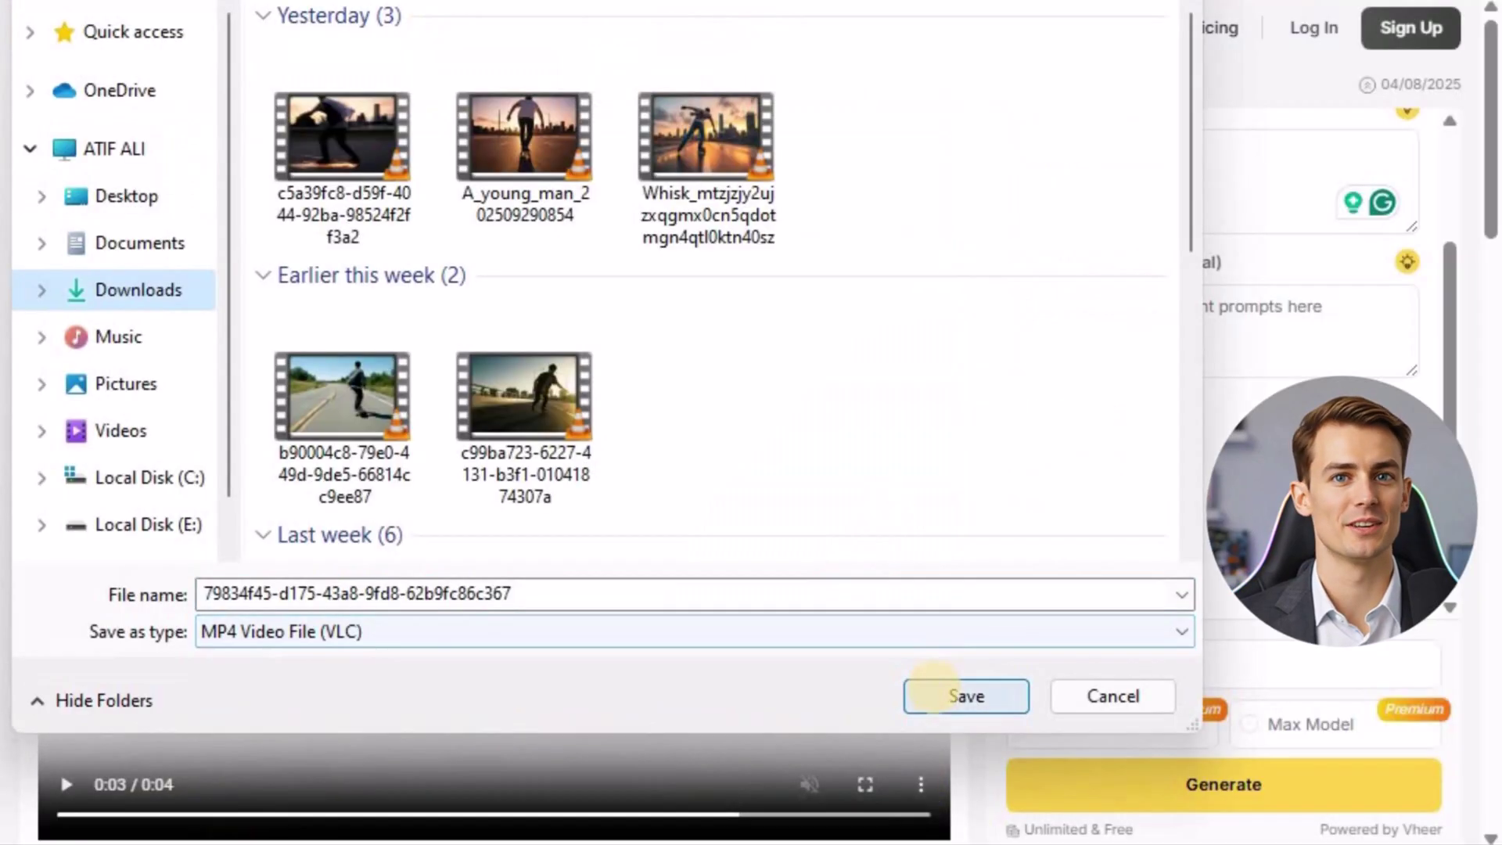
{"action": "left_click", "coordinate": [934, 690]}
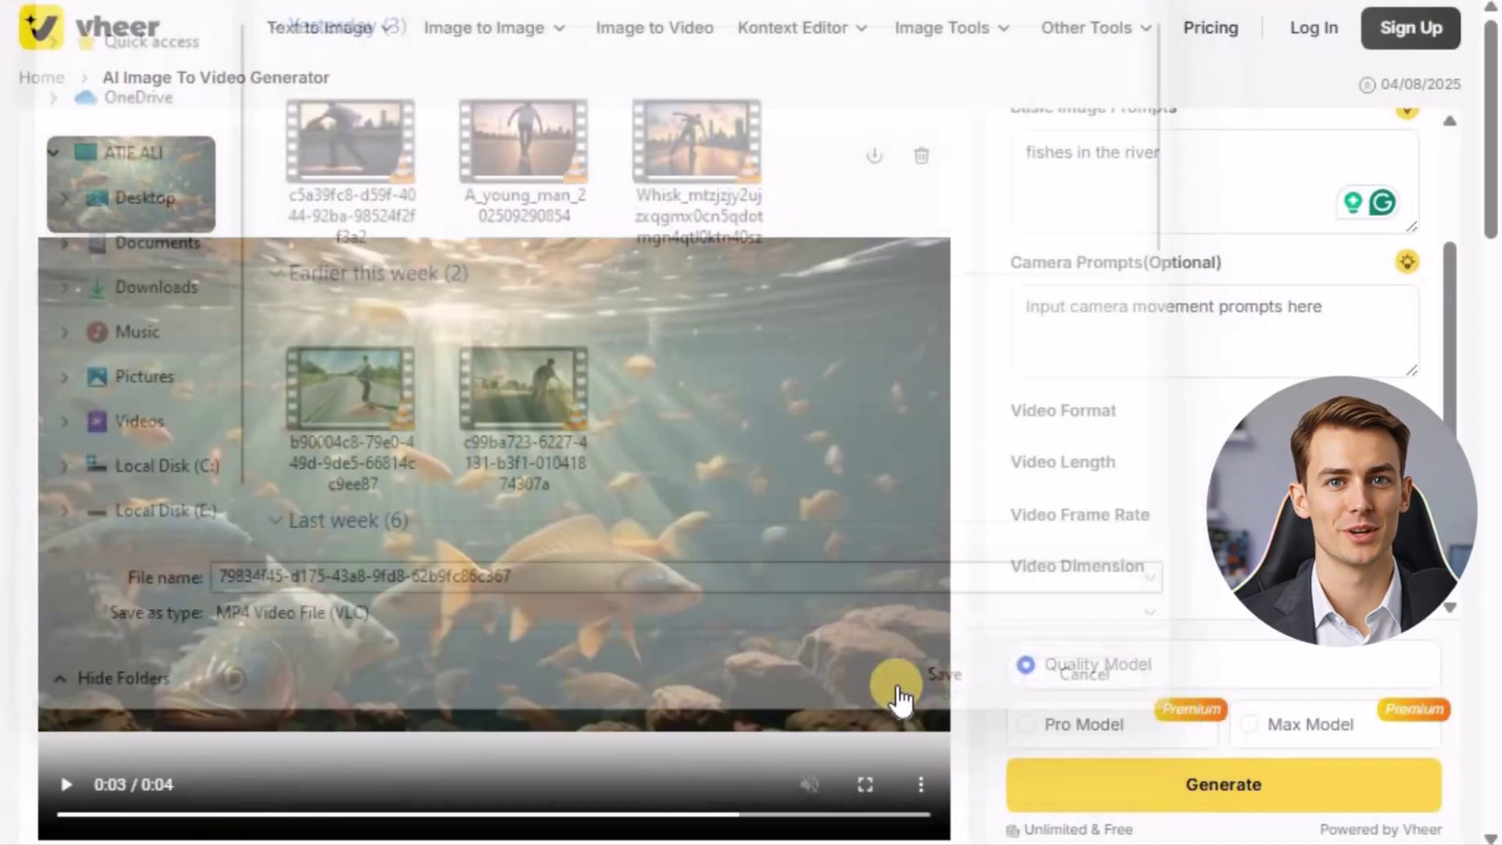
{"action": "left_click", "coordinate": [668, 124]}
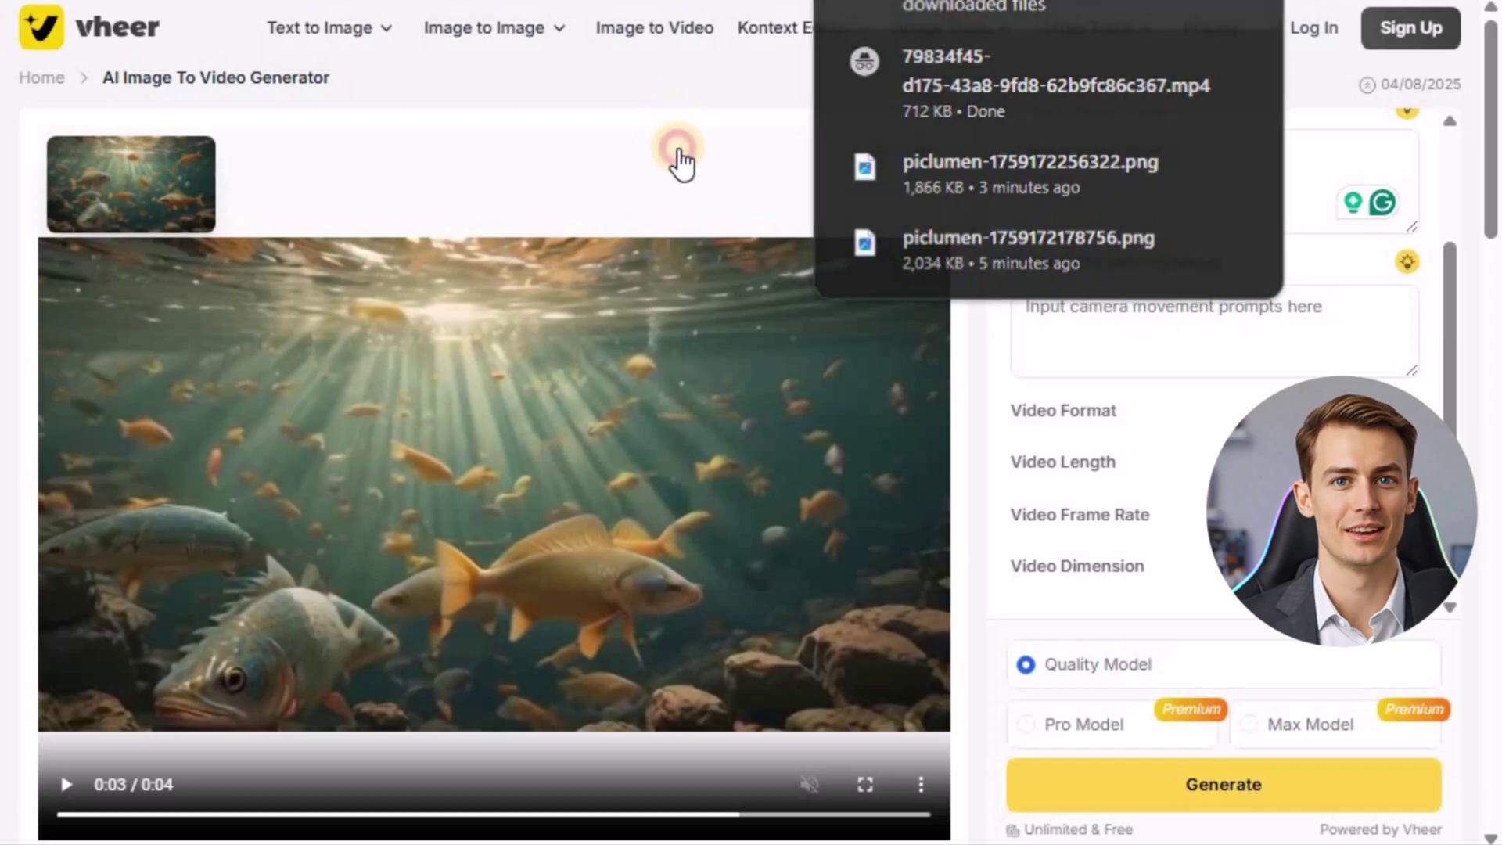
{"action": "left_click", "coordinate": [920, 155]}
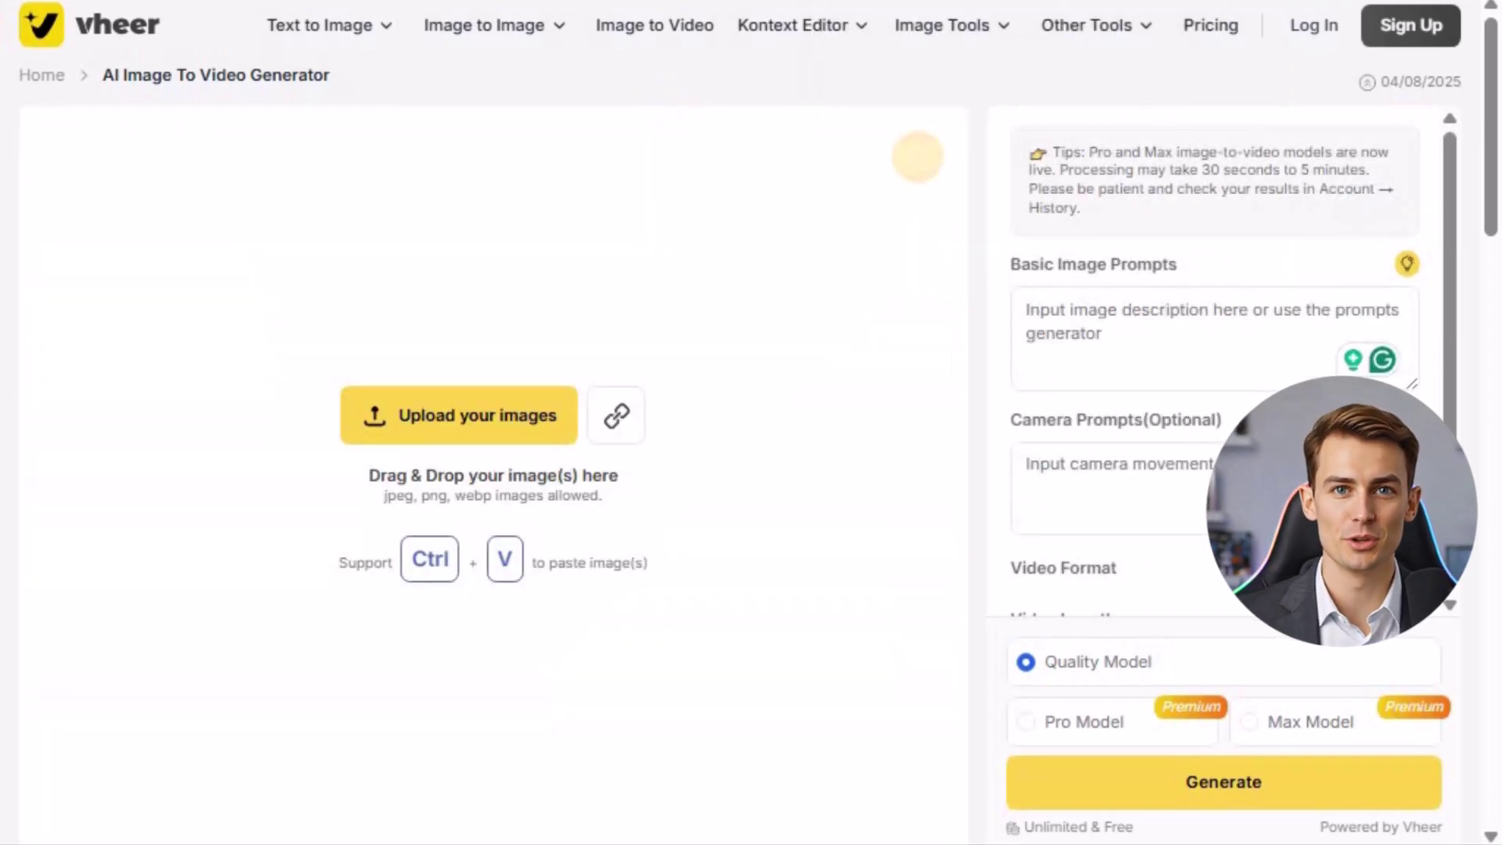
{"action": "left_click", "coordinate": [490, 408]}
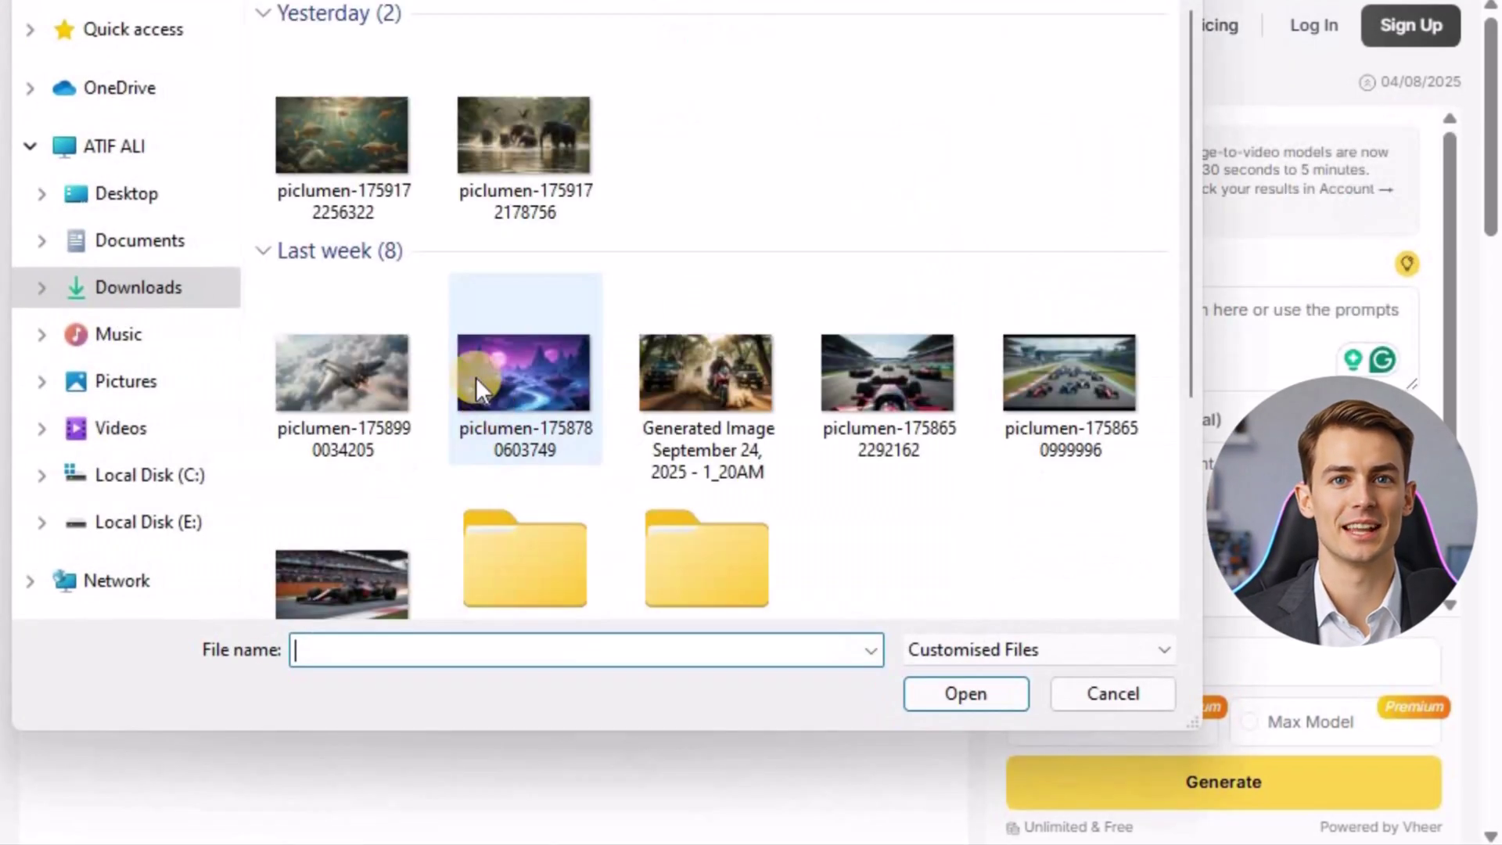
{"action": "left_click", "coordinate": [543, 172]}
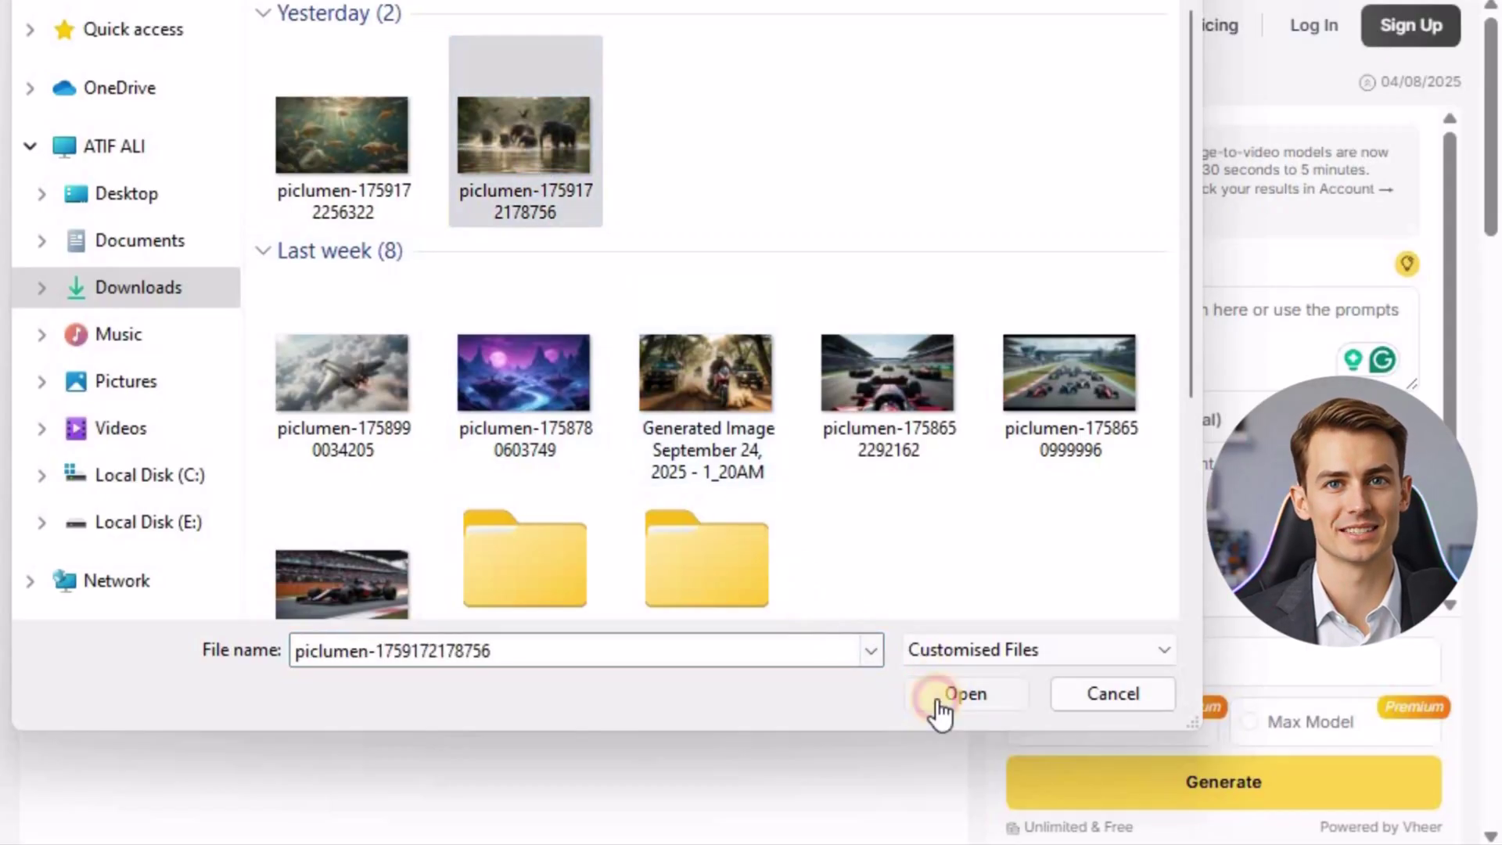
{"action": "left_click", "coordinate": [949, 699]}
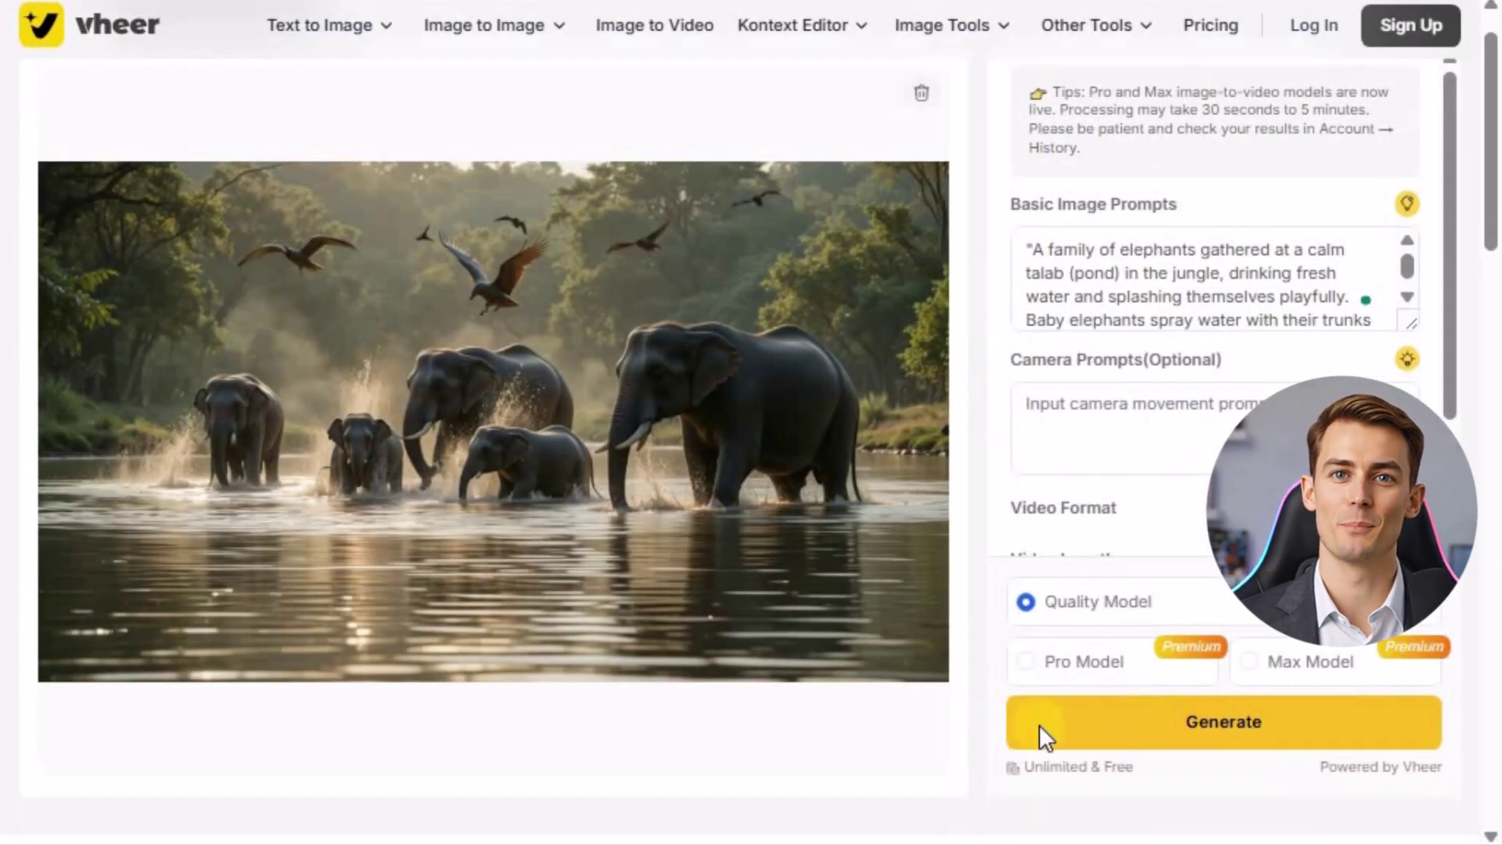
{"action": "left_click", "coordinate": [1040, 726]}
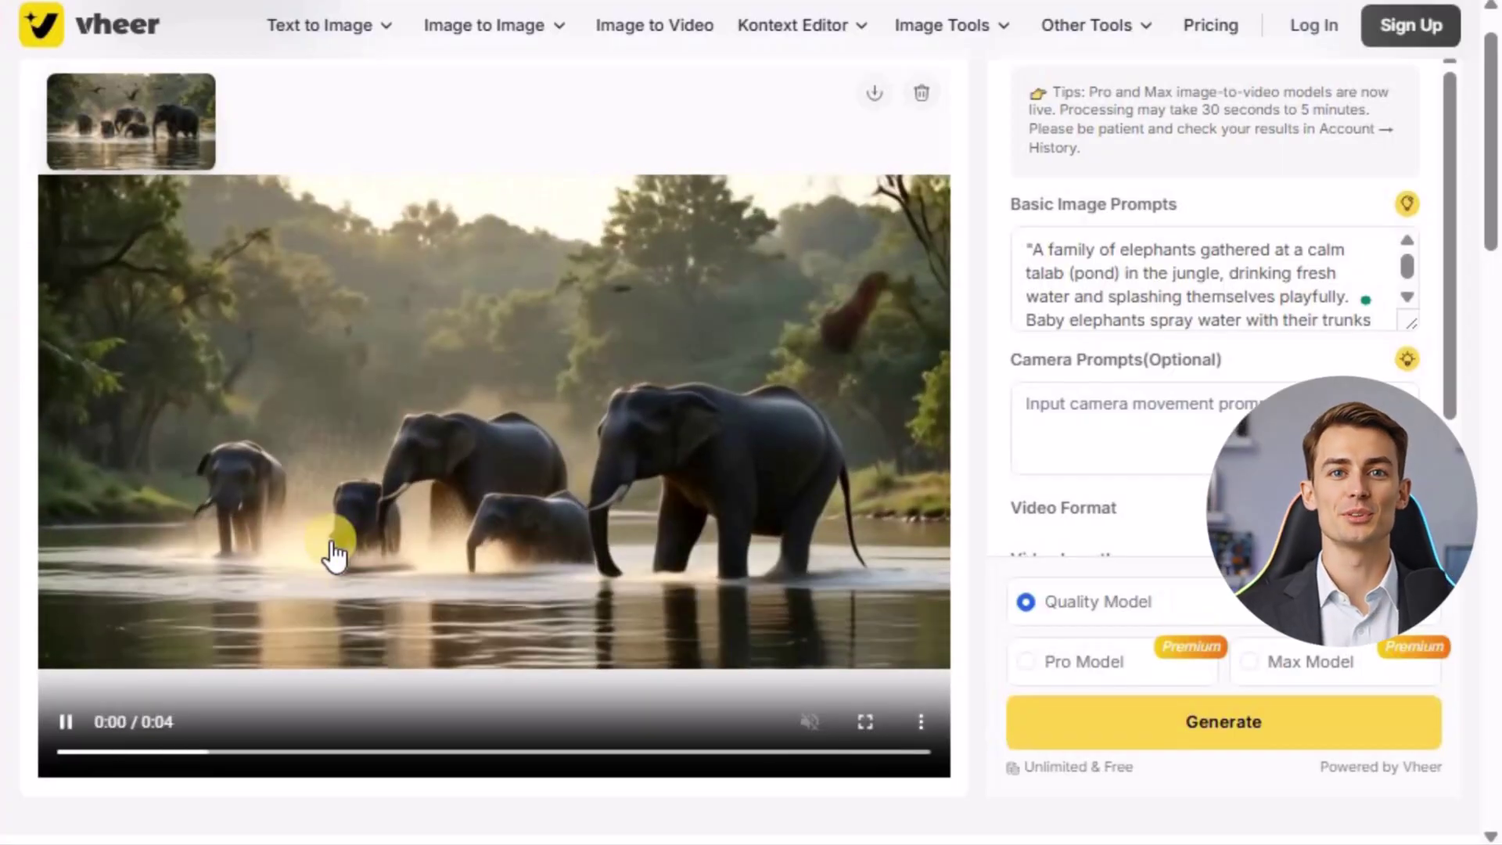
Step: Download the generated elephant family video
{"action": "left_click", "coordinate": [921, 722]}
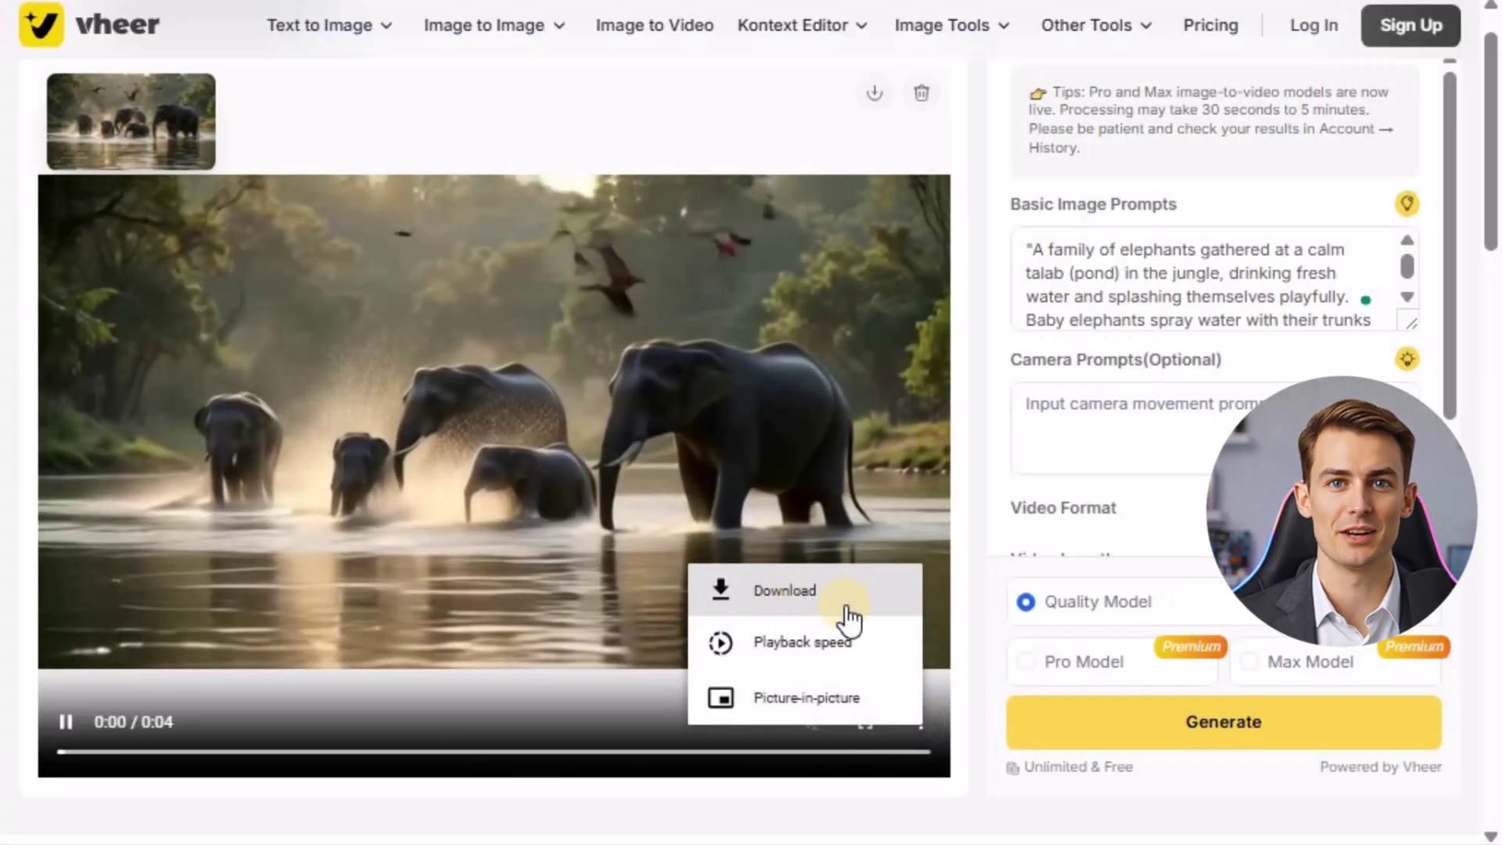
{"action": "left_click", "coordinate": [964, 688]}
{"action": "triple_click", "coordinate": [1107, 768]}
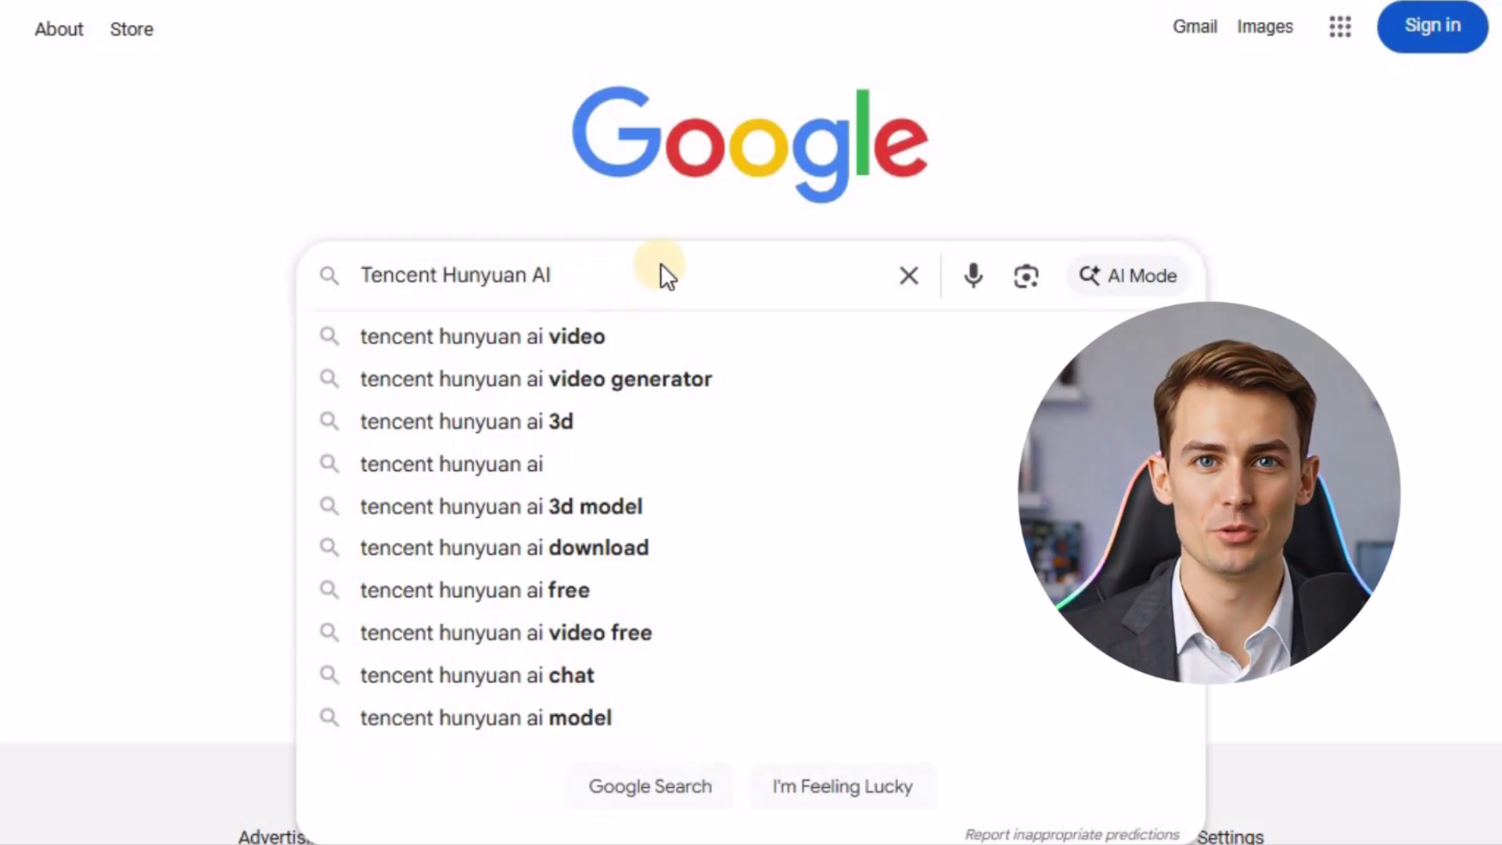
Step: Search Google for "Tencent Hunyuan AI", open the Tencent Hunyuan website and look over its homepage
{"action": "key", "text": "Return"}
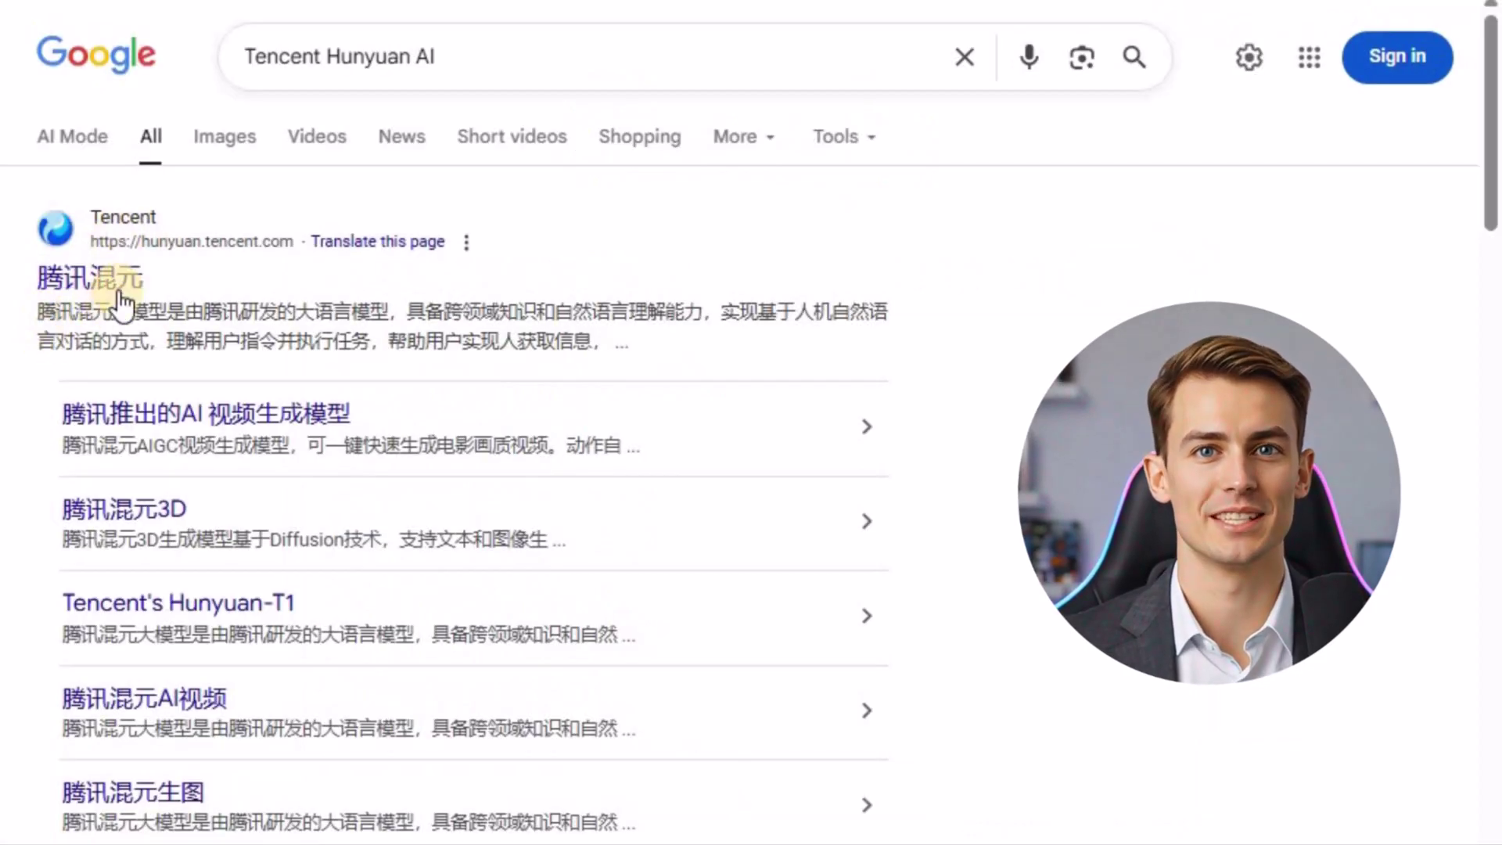
{"action": "left_click", "coordinate": [117, 291]}
{"action": "scroll", "coordinate": [577, 333], "scroll_direction": "down", "scroll_amount": 2}
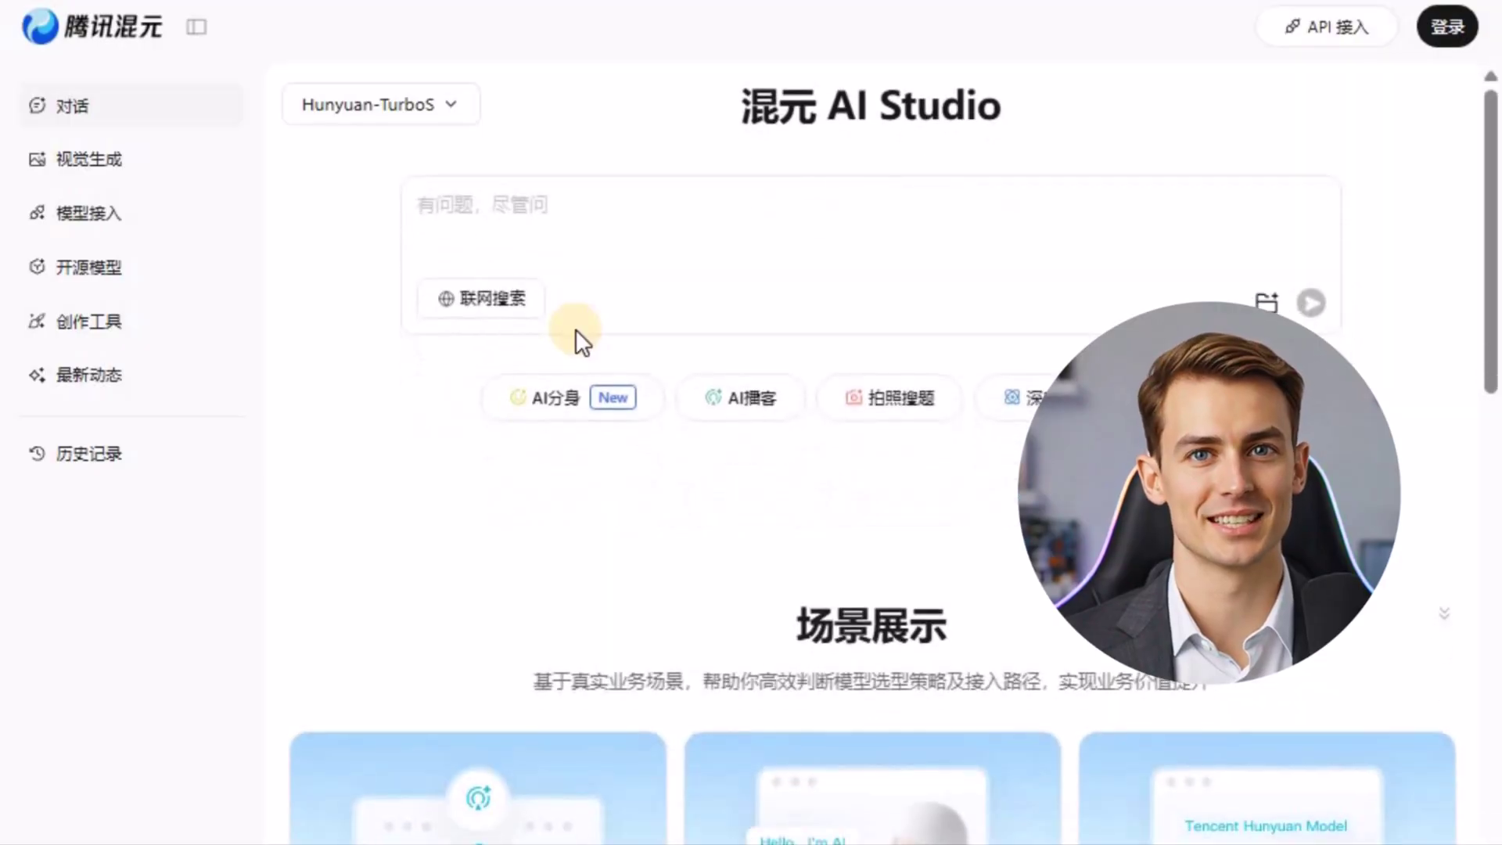
{"action": "scroll", "coordinate": [578, 335], "scroll_direction": "down", "scroll_amount": 6}
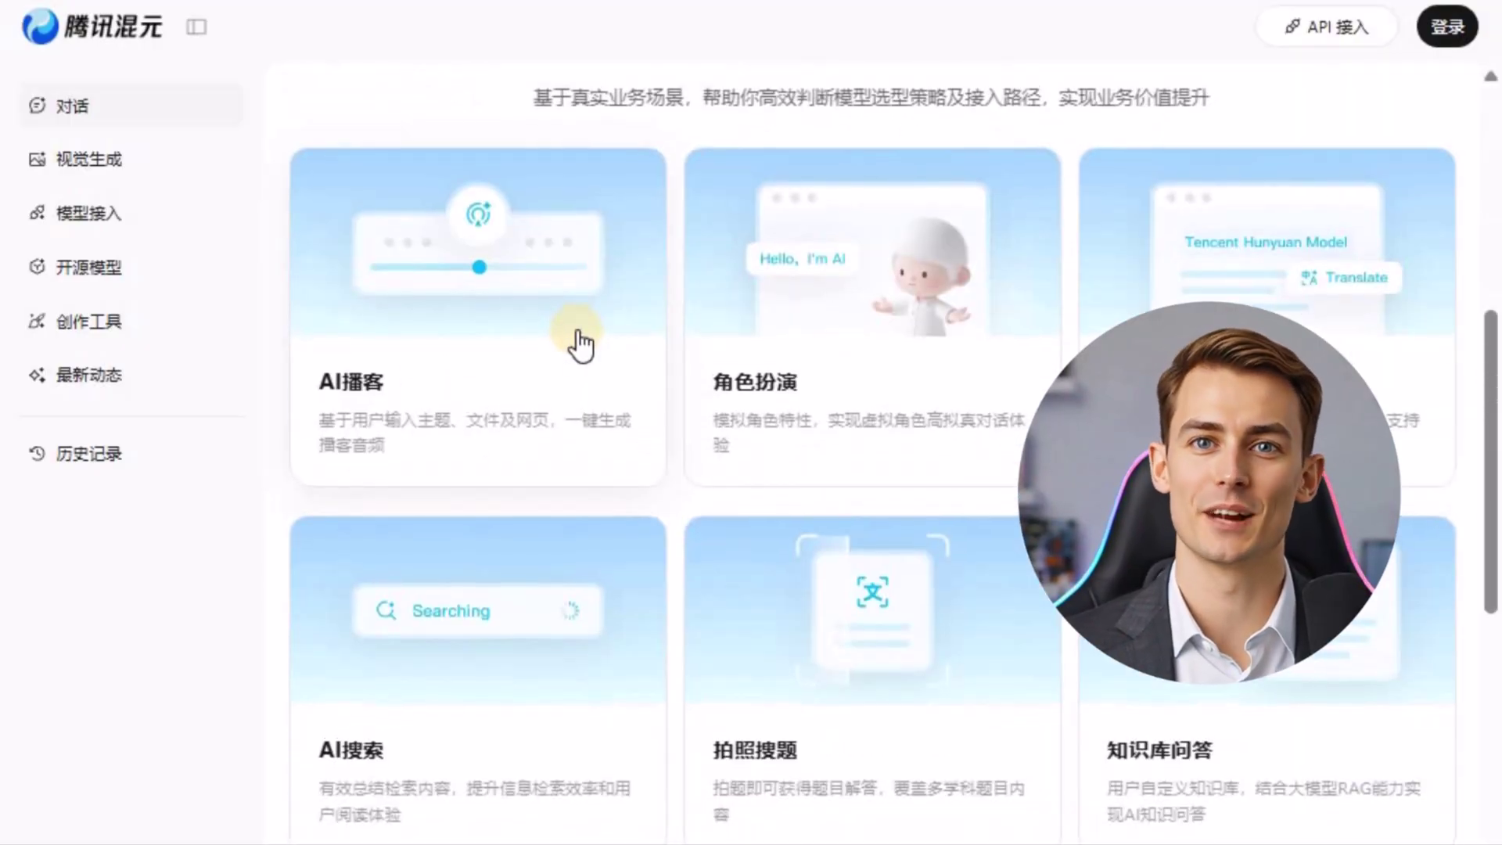
{"action": "scroll", "coordinate": [580, 345], "scroll_direction": "up", "scroll_amount": 8}
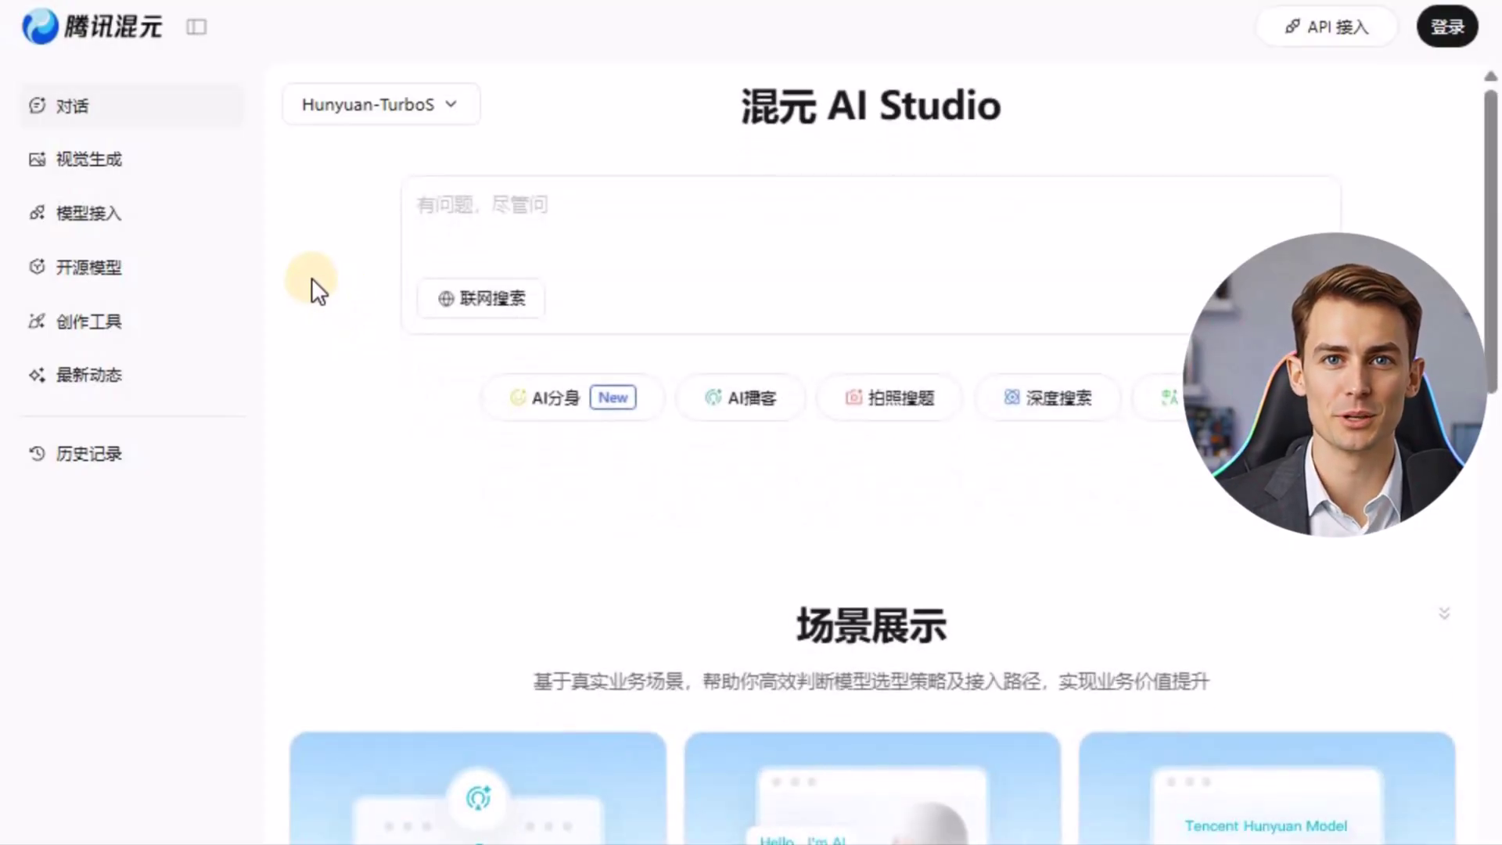
Step: Translate the Hunyuan AI Studio page to English
{"action": "right_click", "coordinate": [311, 251]}
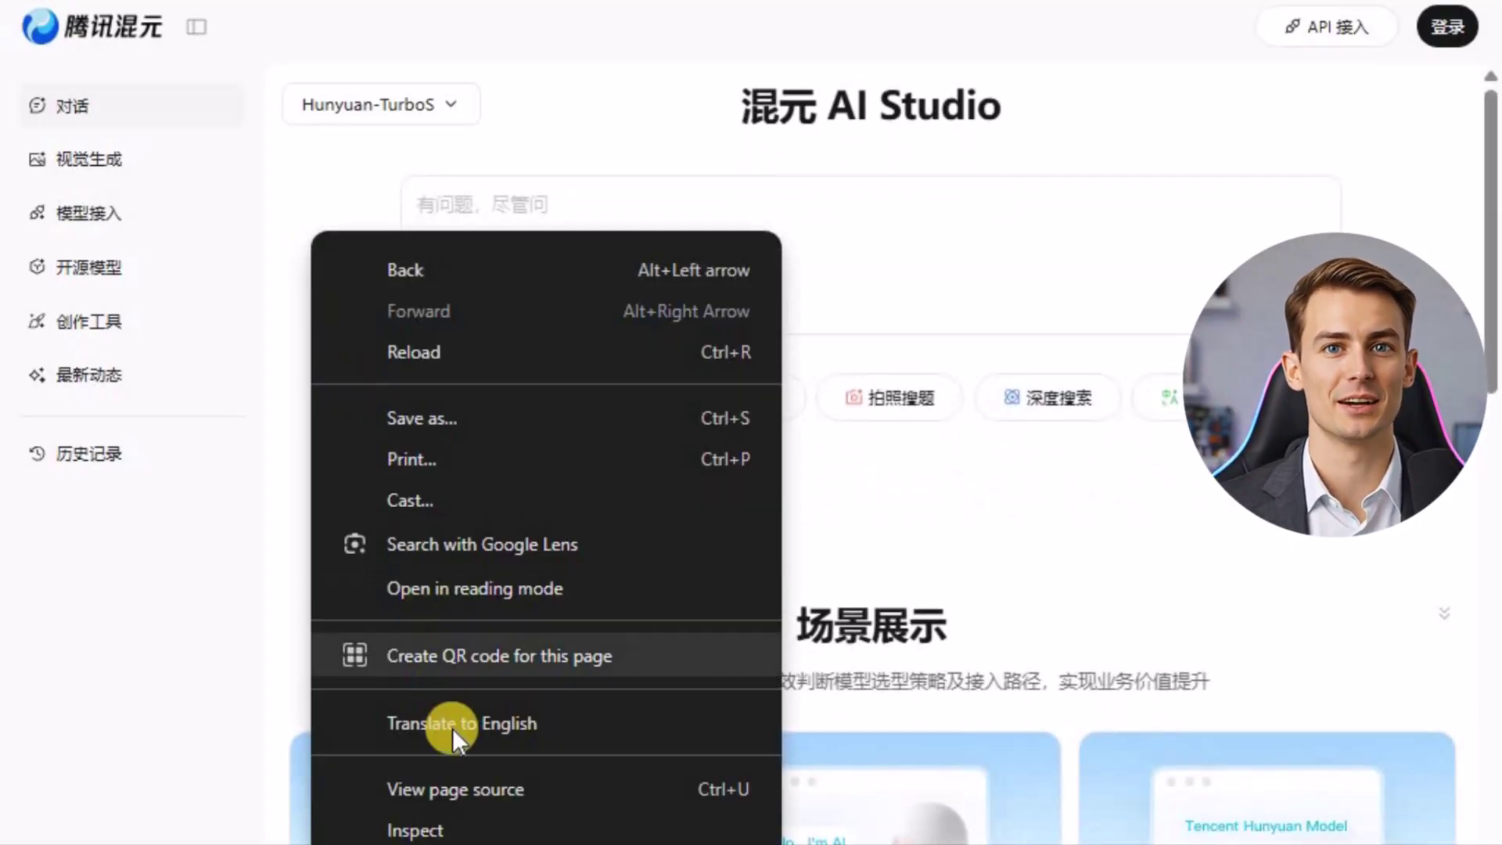
{"action": "left_click", "coordinate": [493, 724]}
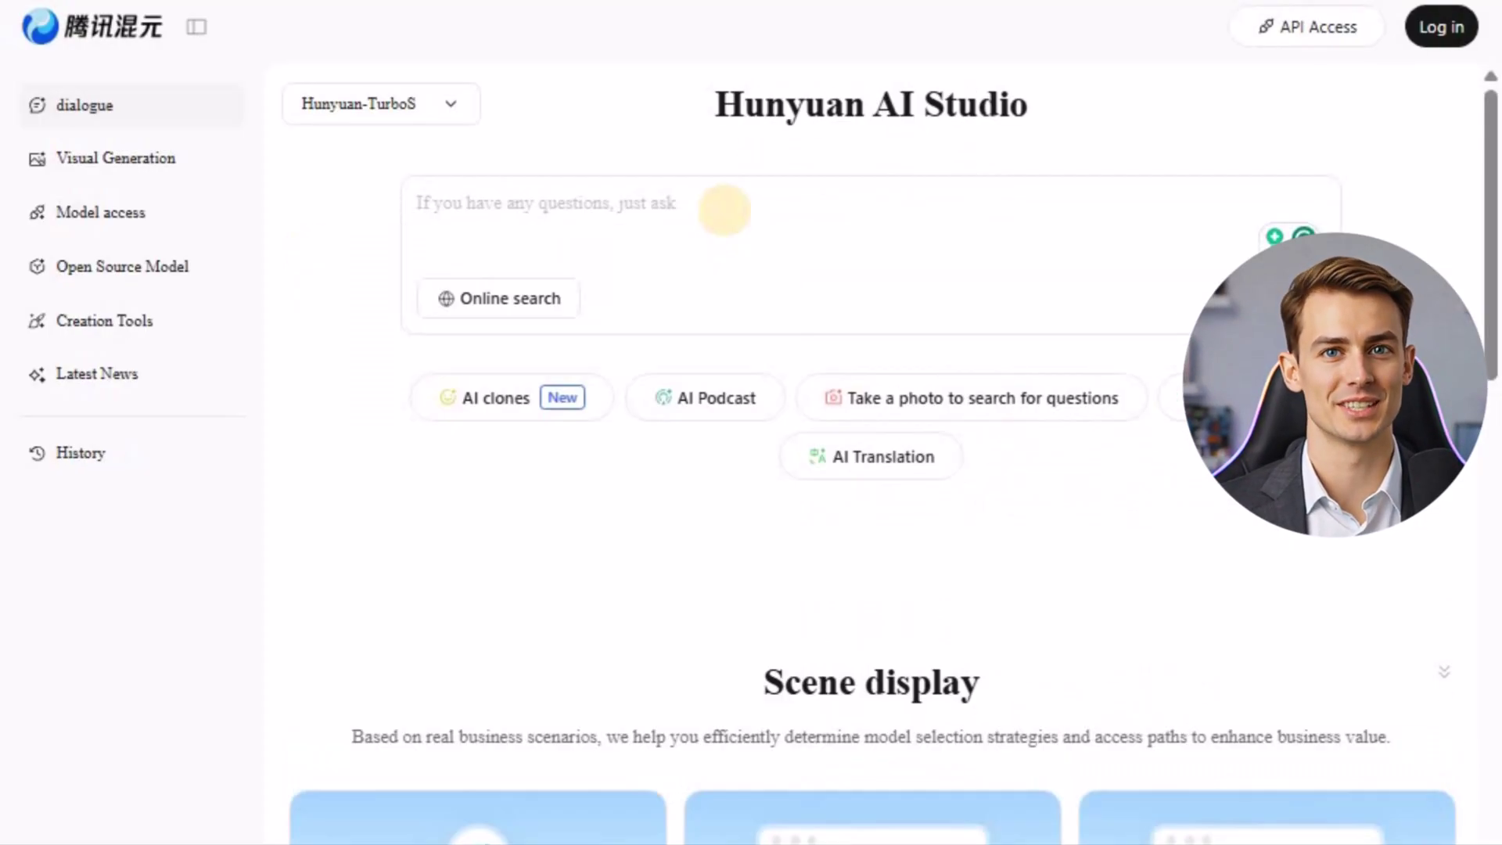
{"action": "left_click", "coordinate": [728, 215]}
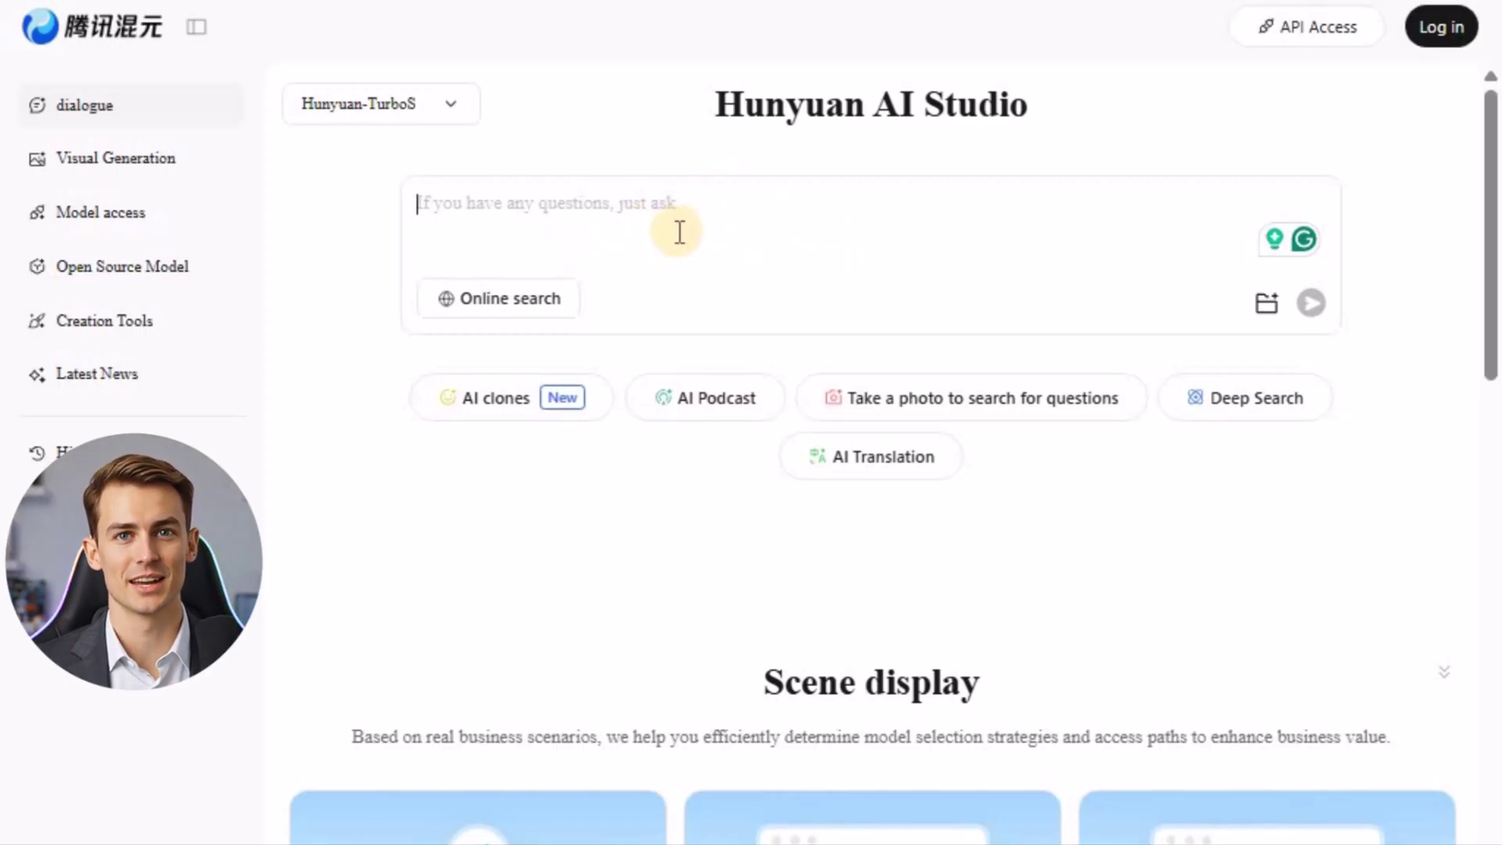
Step: Open Hunyuan's visual generation section and show the full list of its models
{"action": "left_click", "coordinate": [145, 160]}
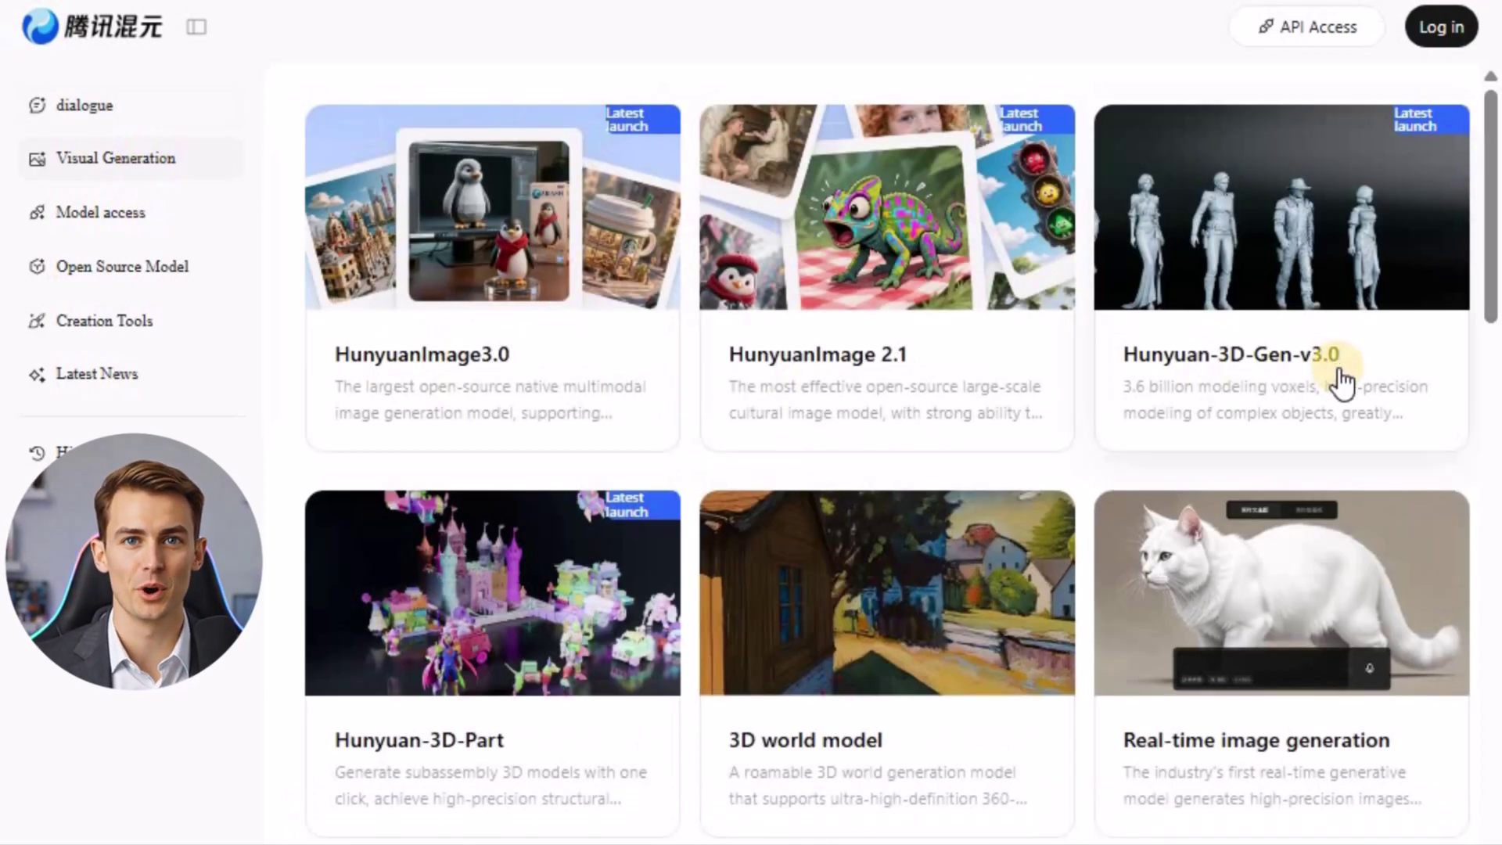
{"action": "scroll", "coordinate": [763, 585], "scroll_direction": "down", "scroll_amount": 2}
{"action": "scroll", "coordinate": [905, 579], "scroll_direction": "down", "scroll_amount": 2}
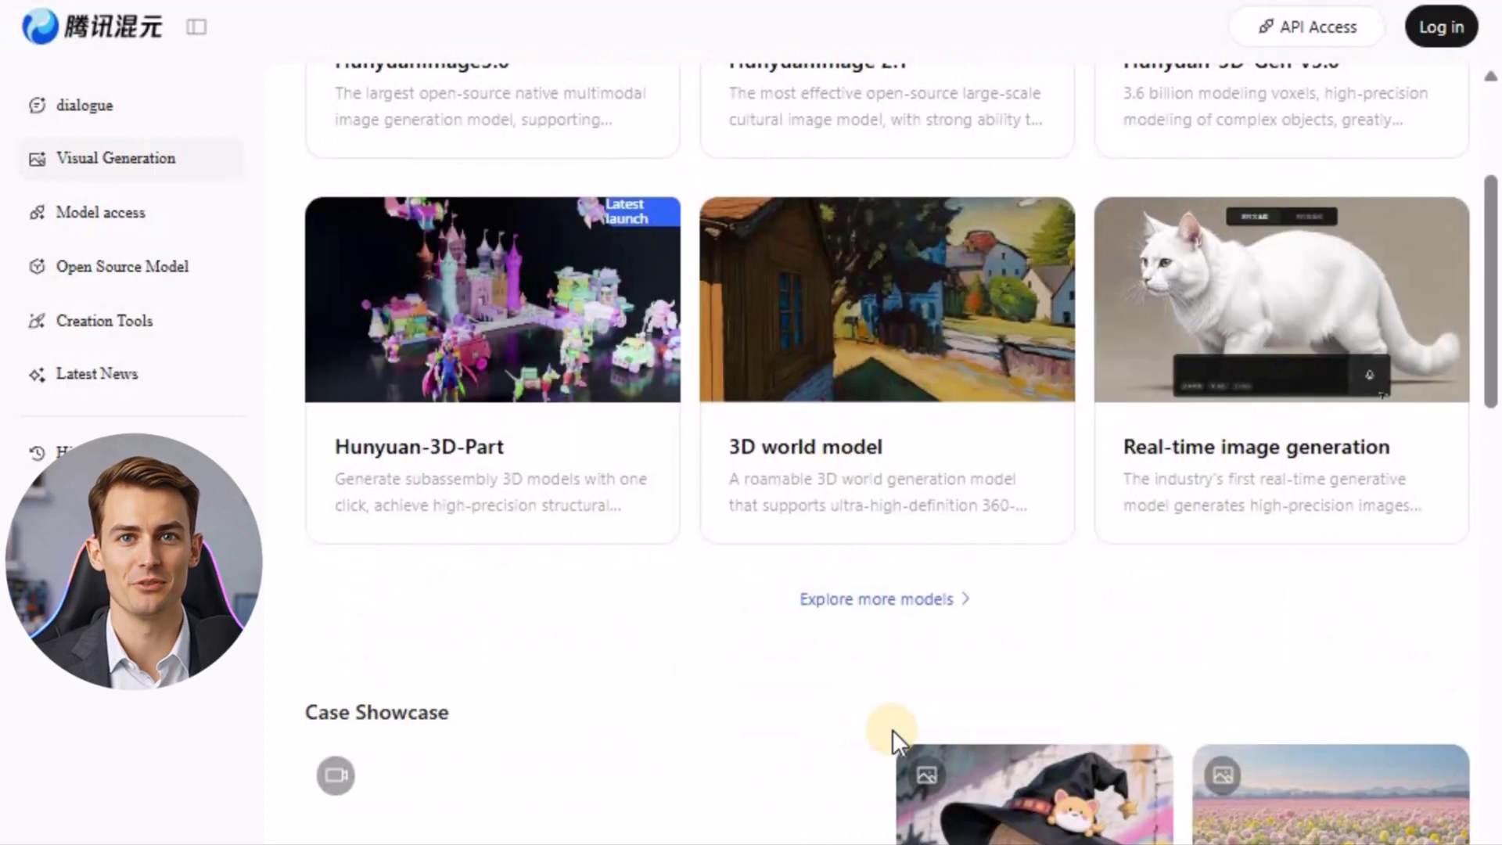
{"action": "left_click", "coordinate": [909, 596]}
{"action": "left_click_drag", "start_coordinate": [727, 583], "coordinate": [1032, 603]}
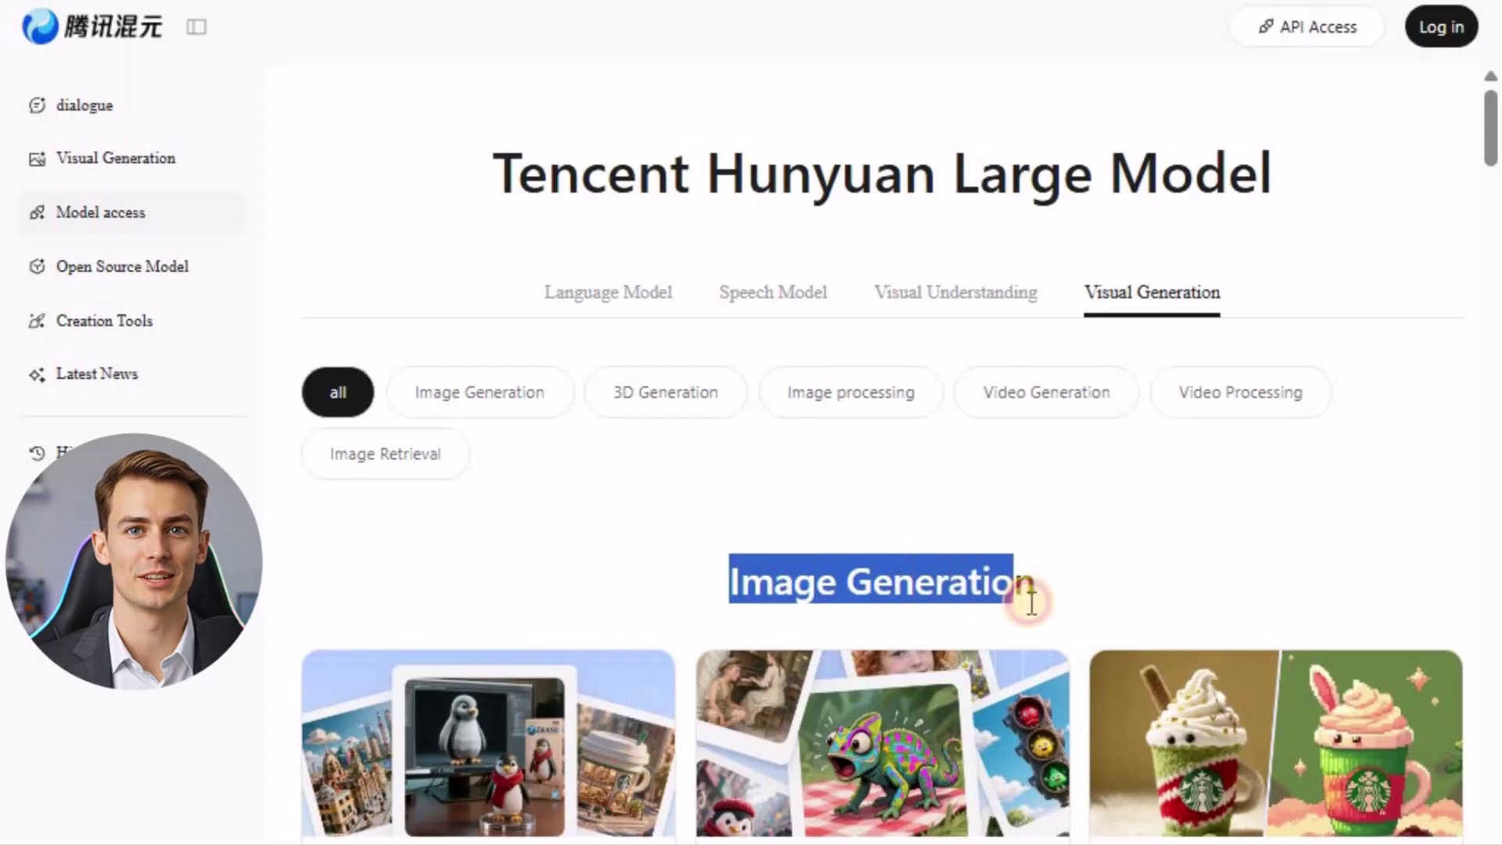
{"action": "left_click", "coordinate": [1044, 577]}
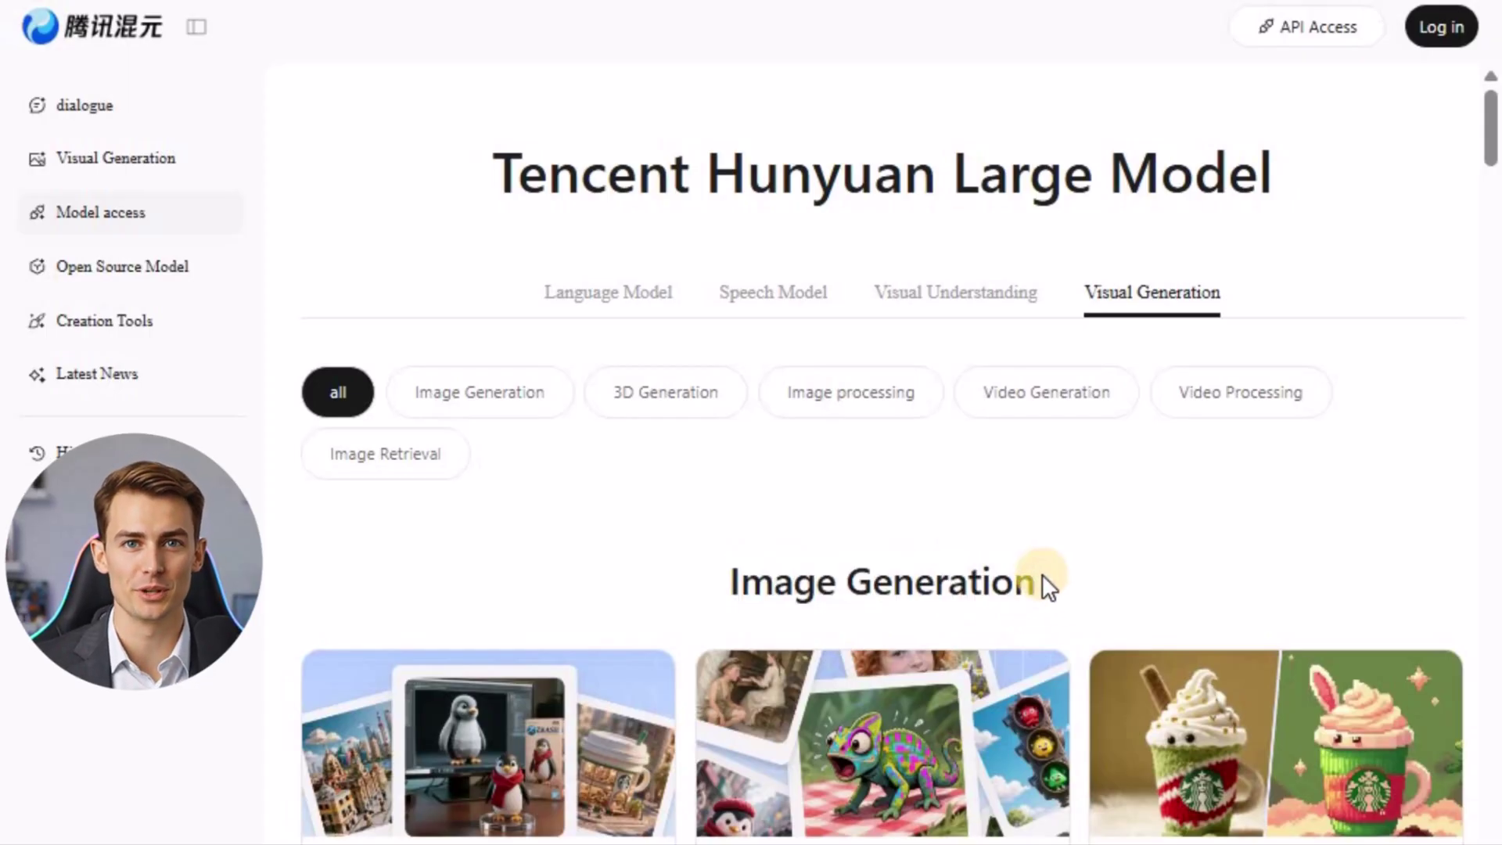
{"action": "scroll", "coordinate": [1030, 541], "scroll_direction": "down", "scroll_amount": 2}
{"action": "scroll", "coordinate": [1057, 504], "scroll_direction": "up", "scroll_amount": 2}
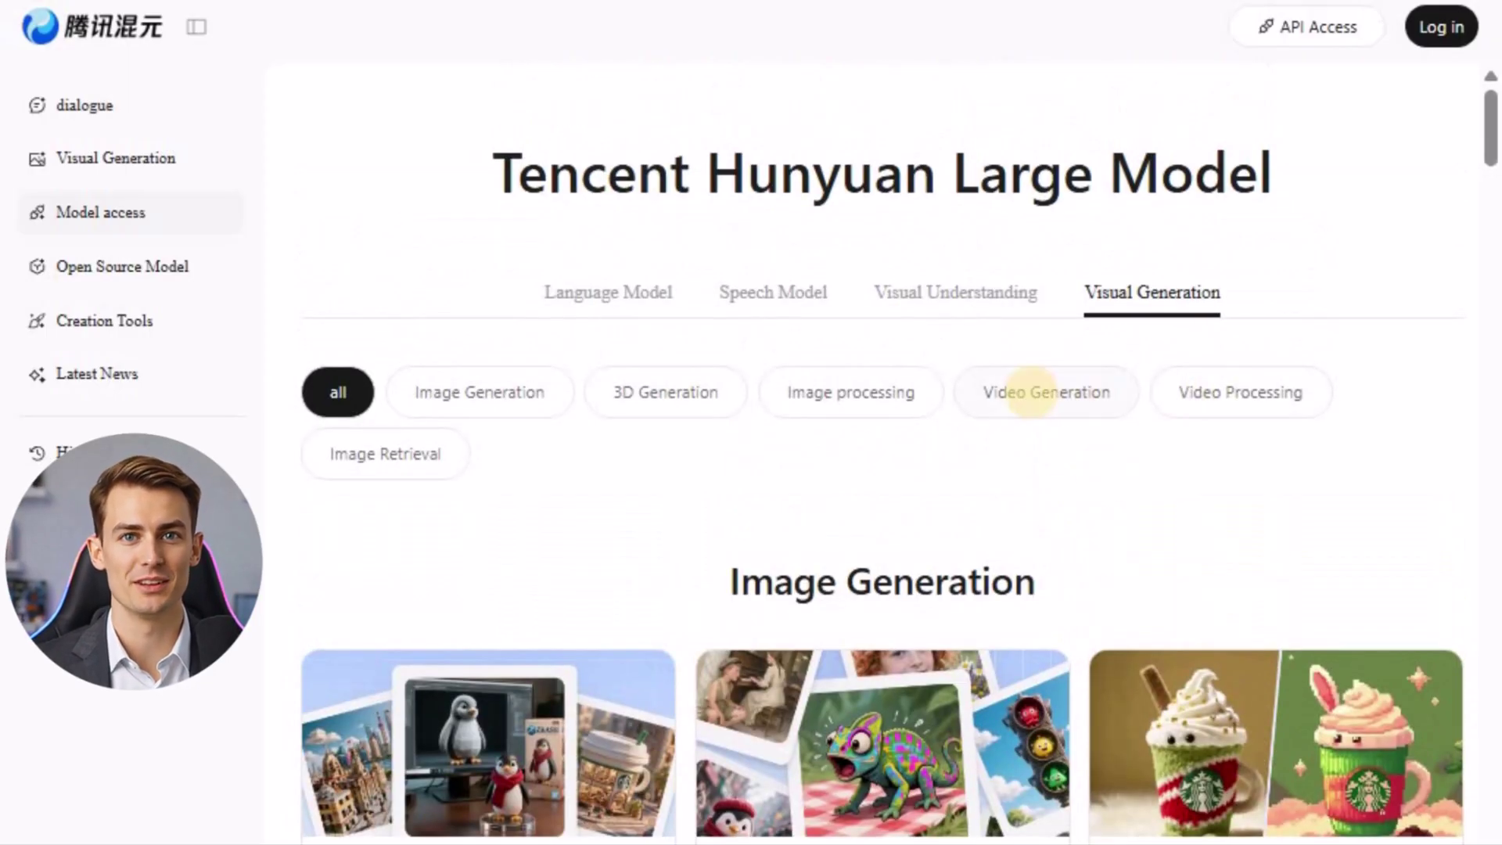
Step: Go to the video generation models and launch Image Video-General
{"action": "left_click", "coordinate": [1037, 403]}
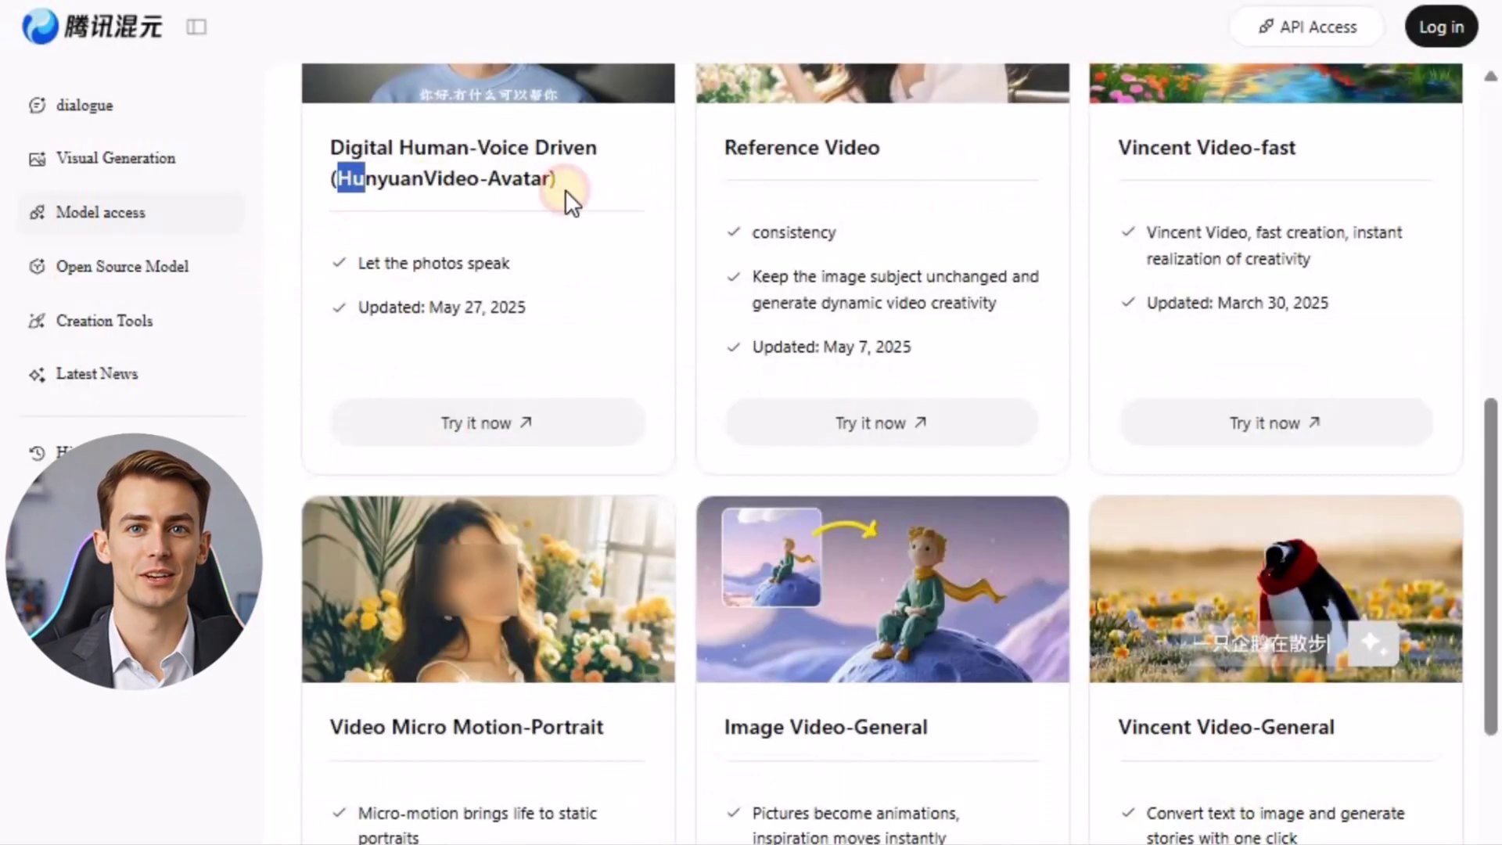
{"action": "left_click", "coordinate": [742, 157]}
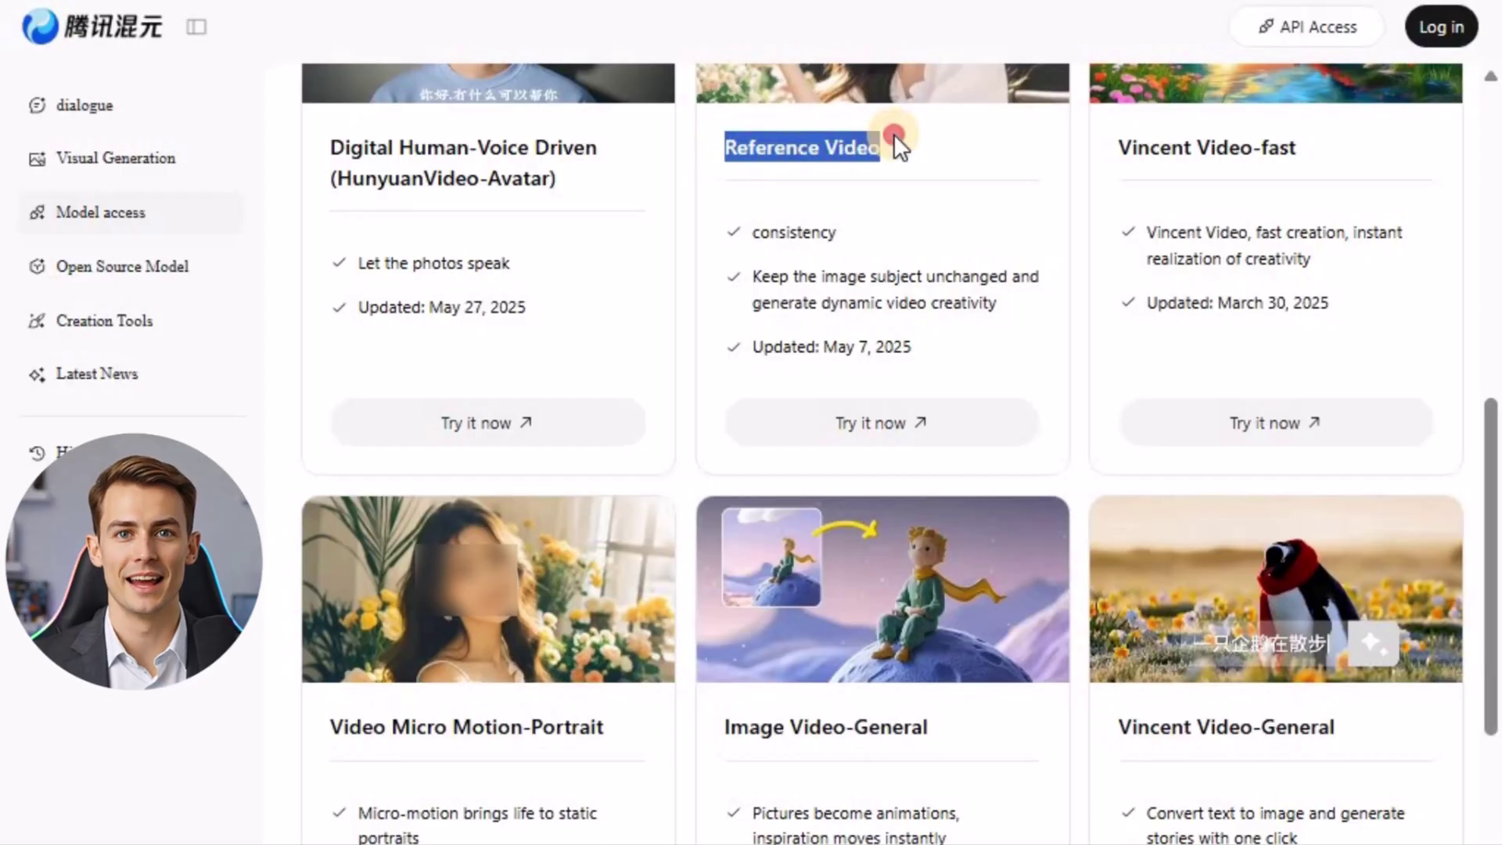
{"action": "scroll", "coordinate": [927, 227], "scroll_direction": "down", "scroll_amount": 3}
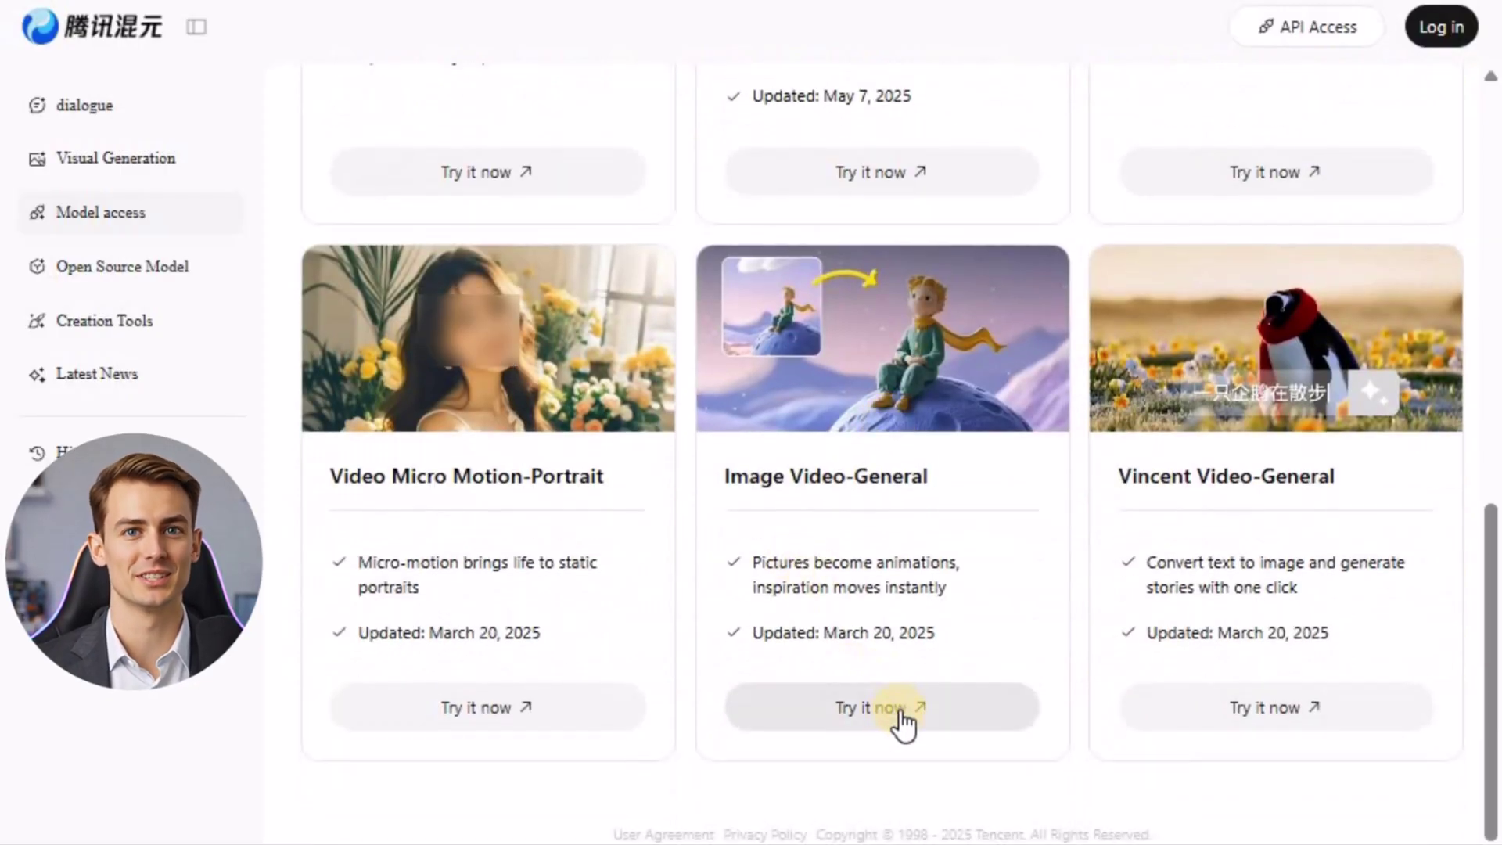
{"action": "left_click_drag", "start_coordinate": [937, 486], "coordinate": [937, 486]}
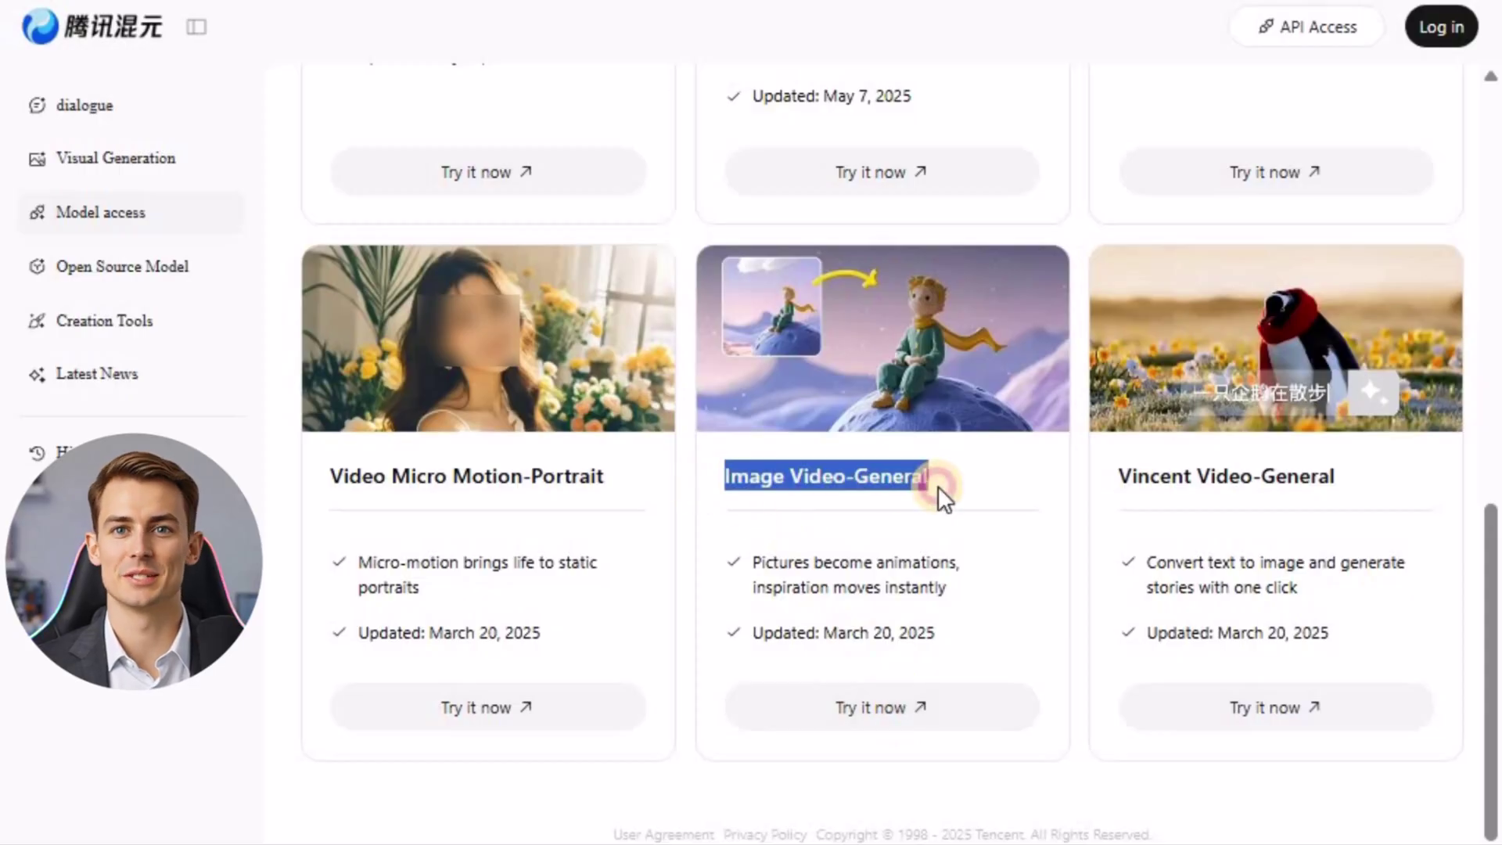
{"action": "left_click", "coordinate": [897, 708]}
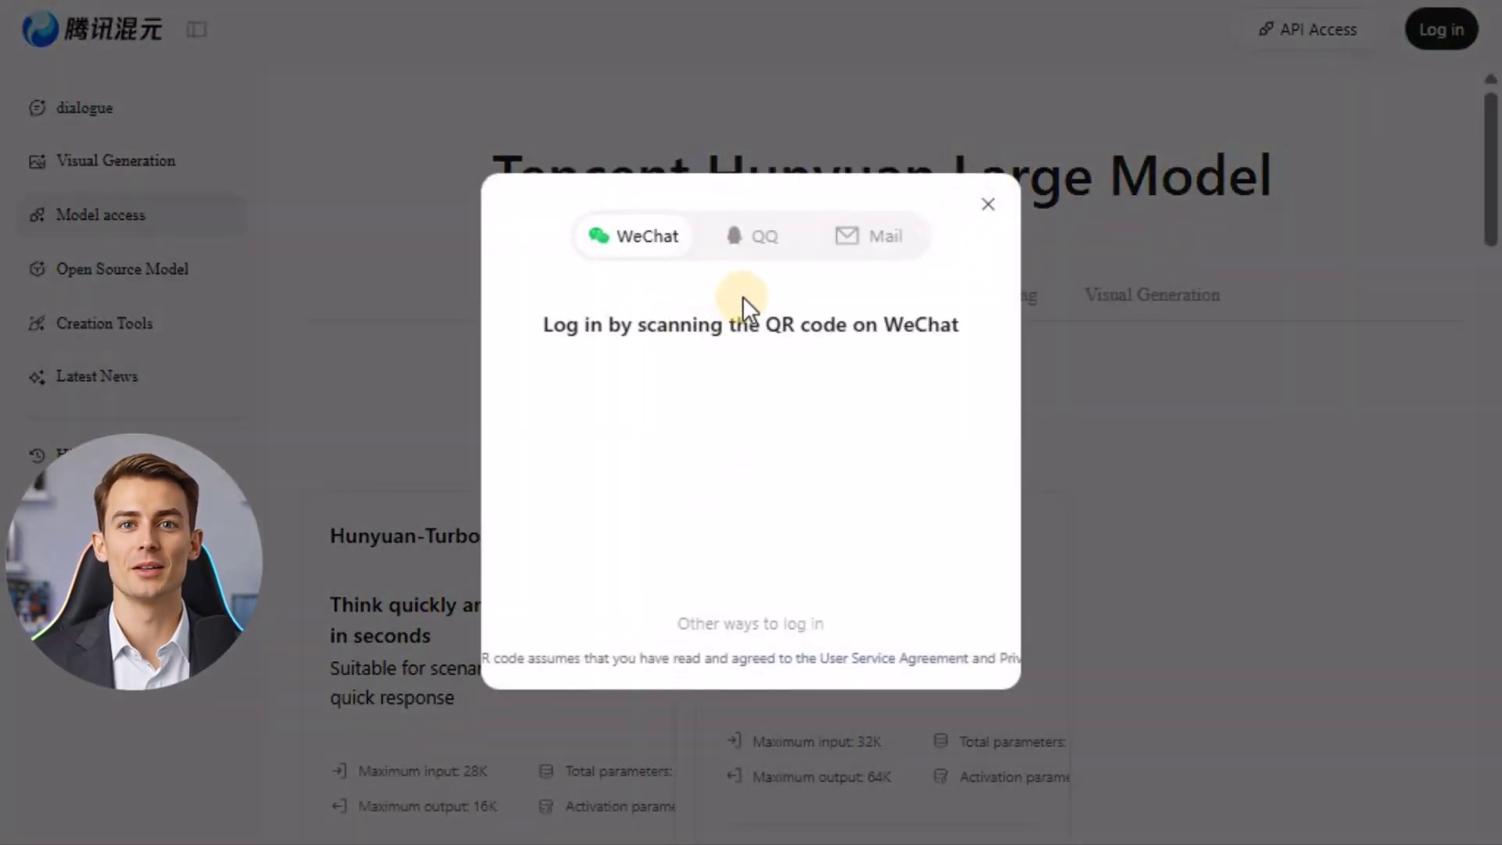
Step: Request an email verification code for the login, accept the user agreements, and copy the code from the temporary mailbox
{"action": "left_click", "coordinate": [877, 235]}
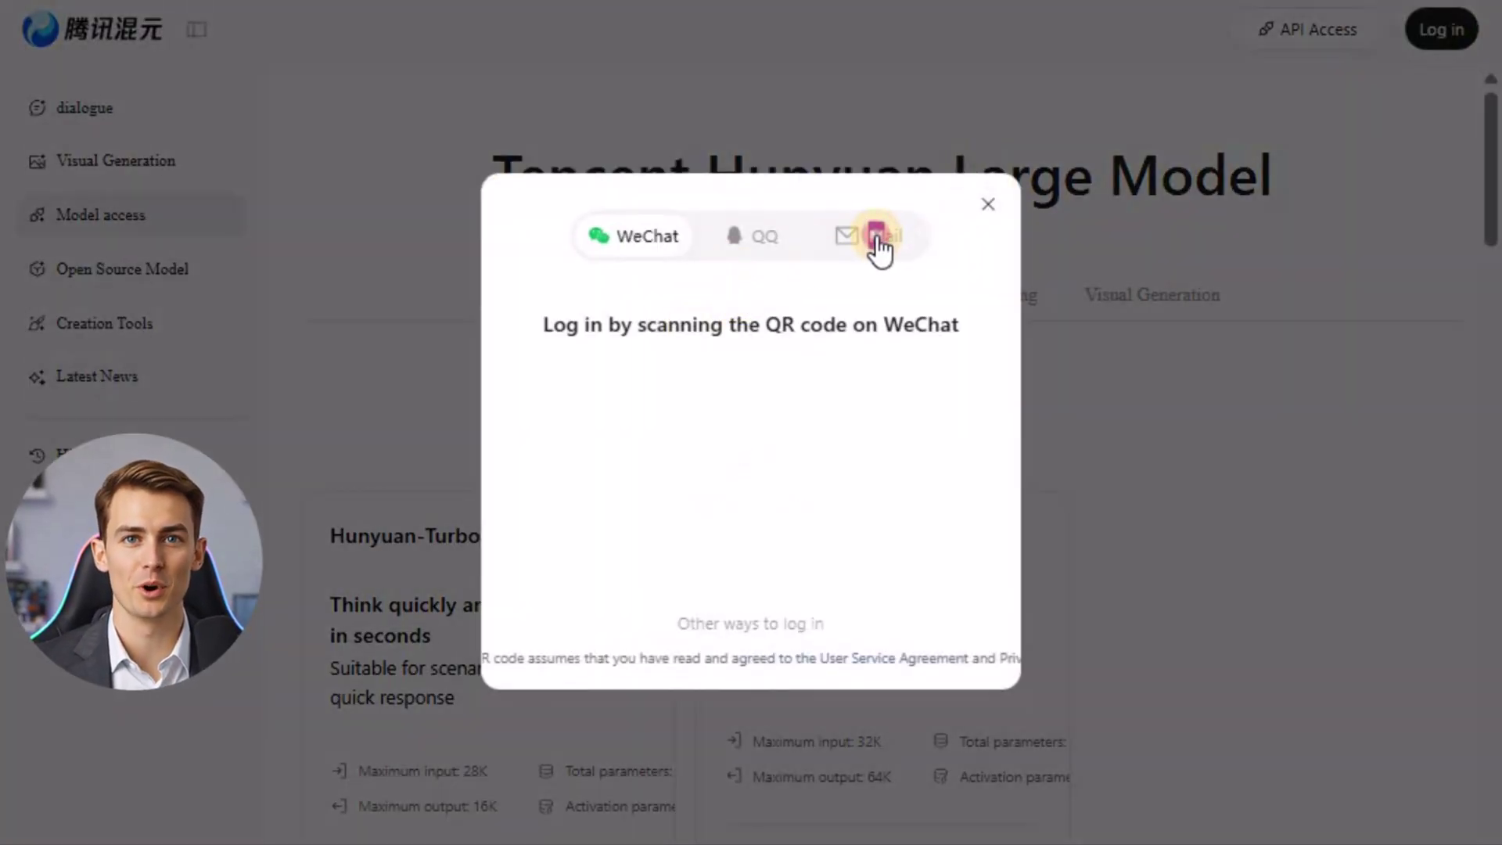
{"action": "key", "text": "ctrl+v"}
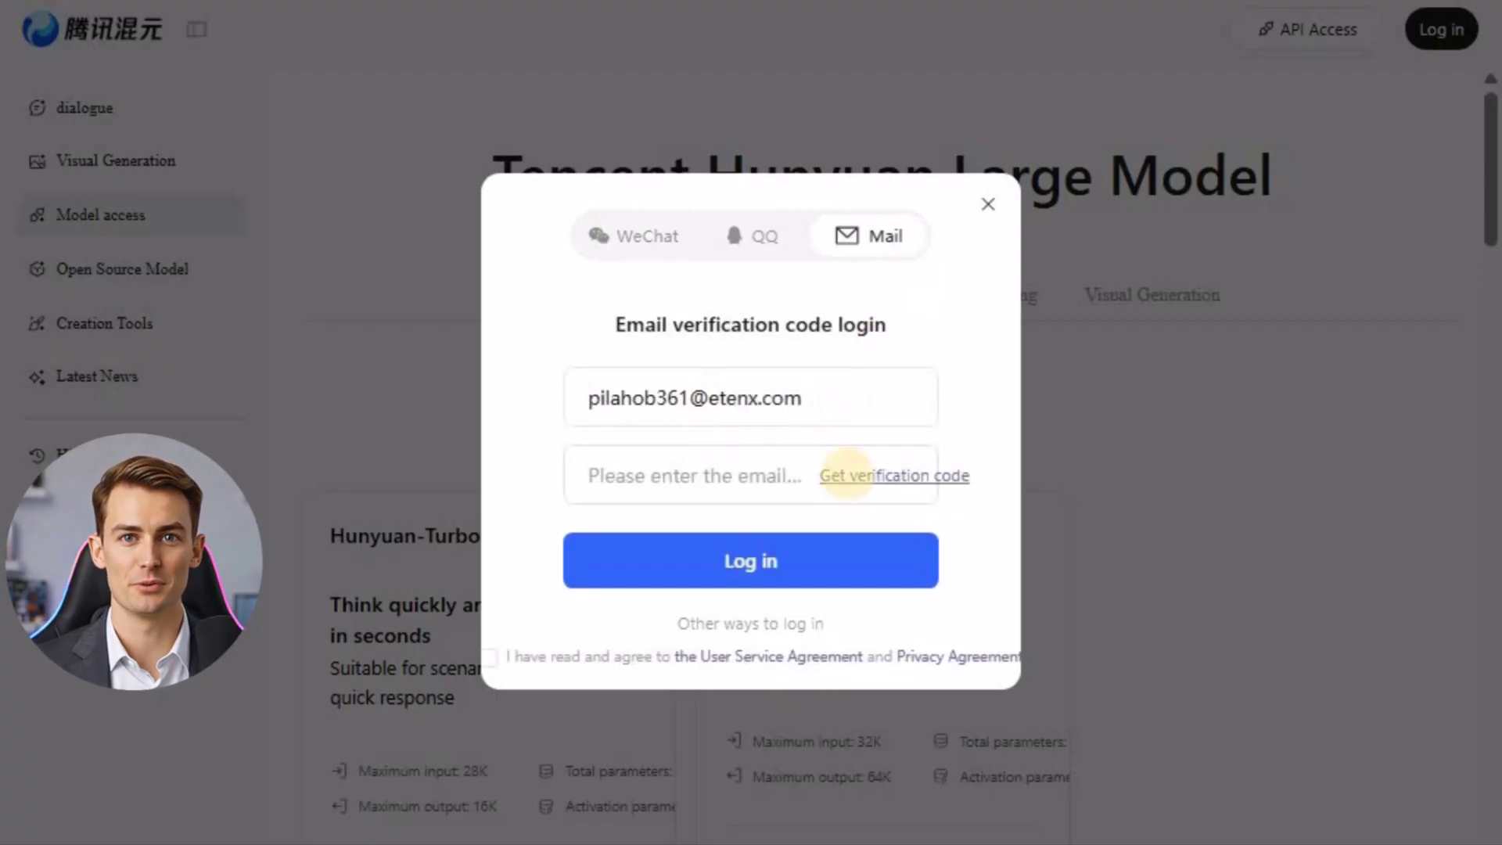
{"action": "left_click", "coordinate": [849, 472]}
{"action": "left_click", "coordinate": [913, 521]}
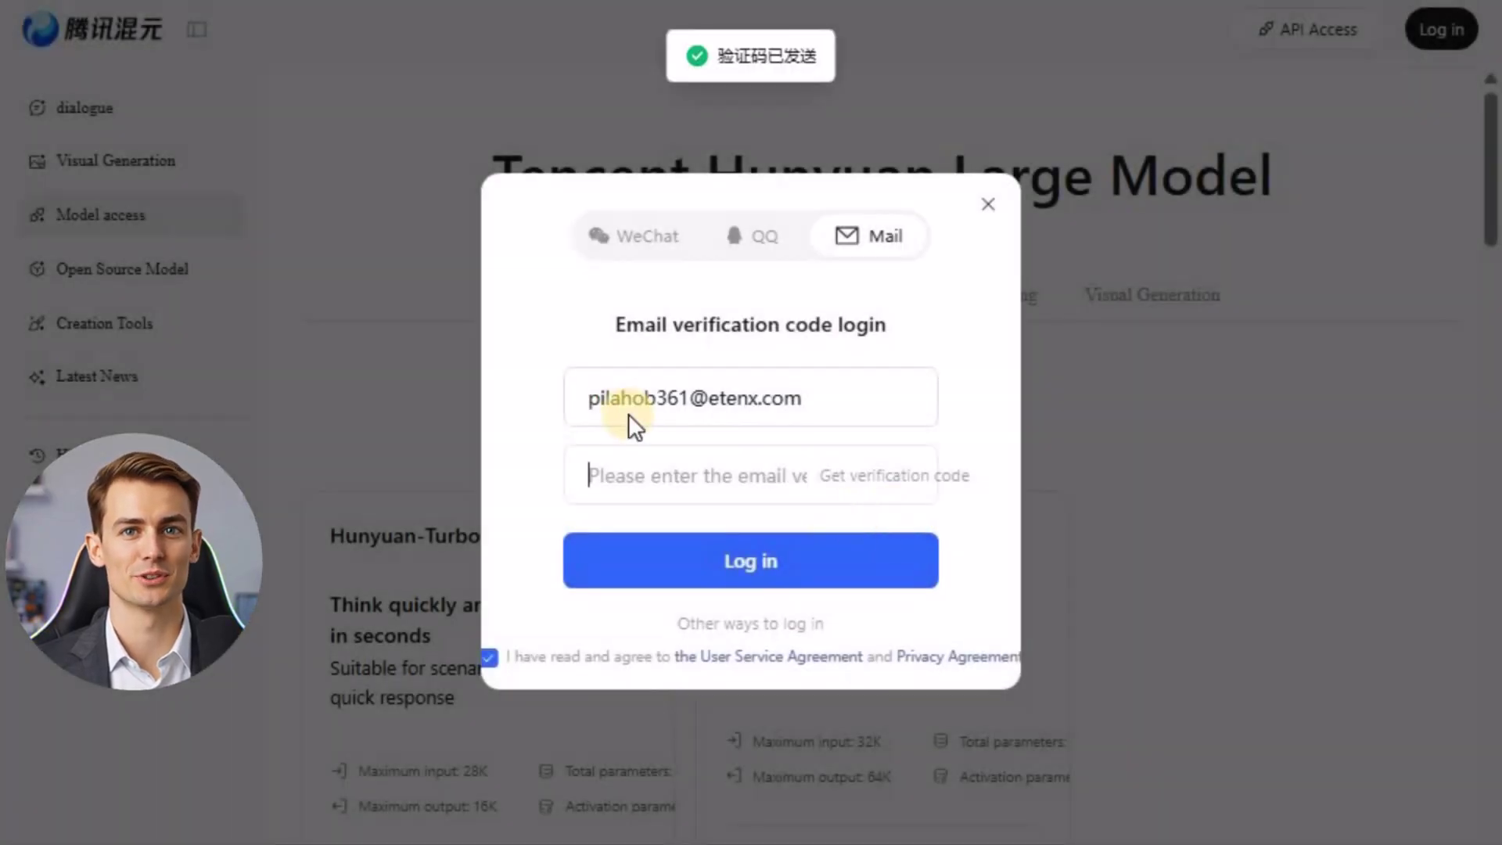
{"action": "left_click", "coordinate": [266, 356]}
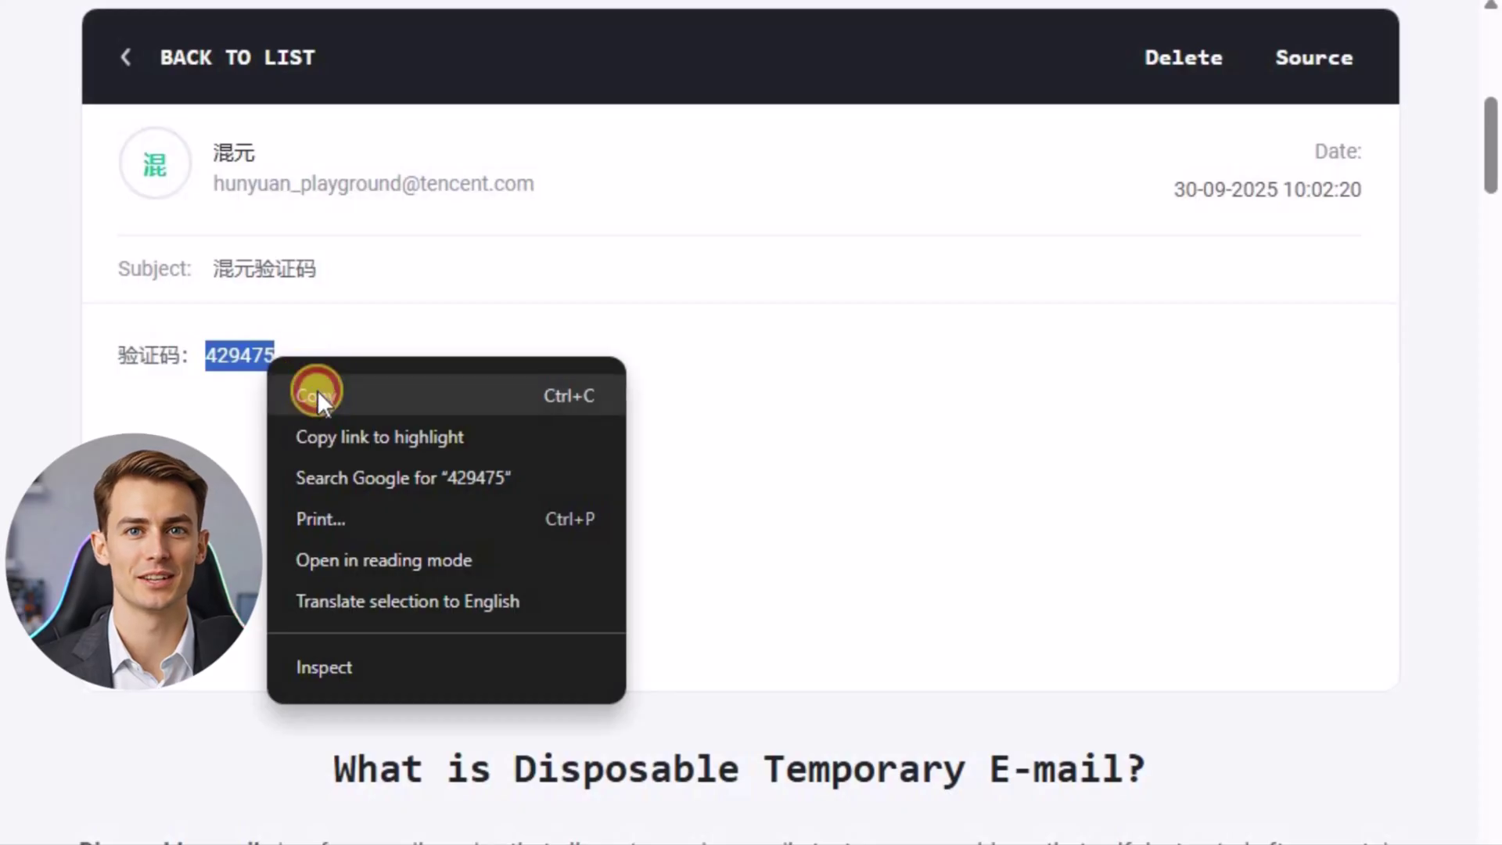
{"action": "left_click", "coordinate": [316, 391]}
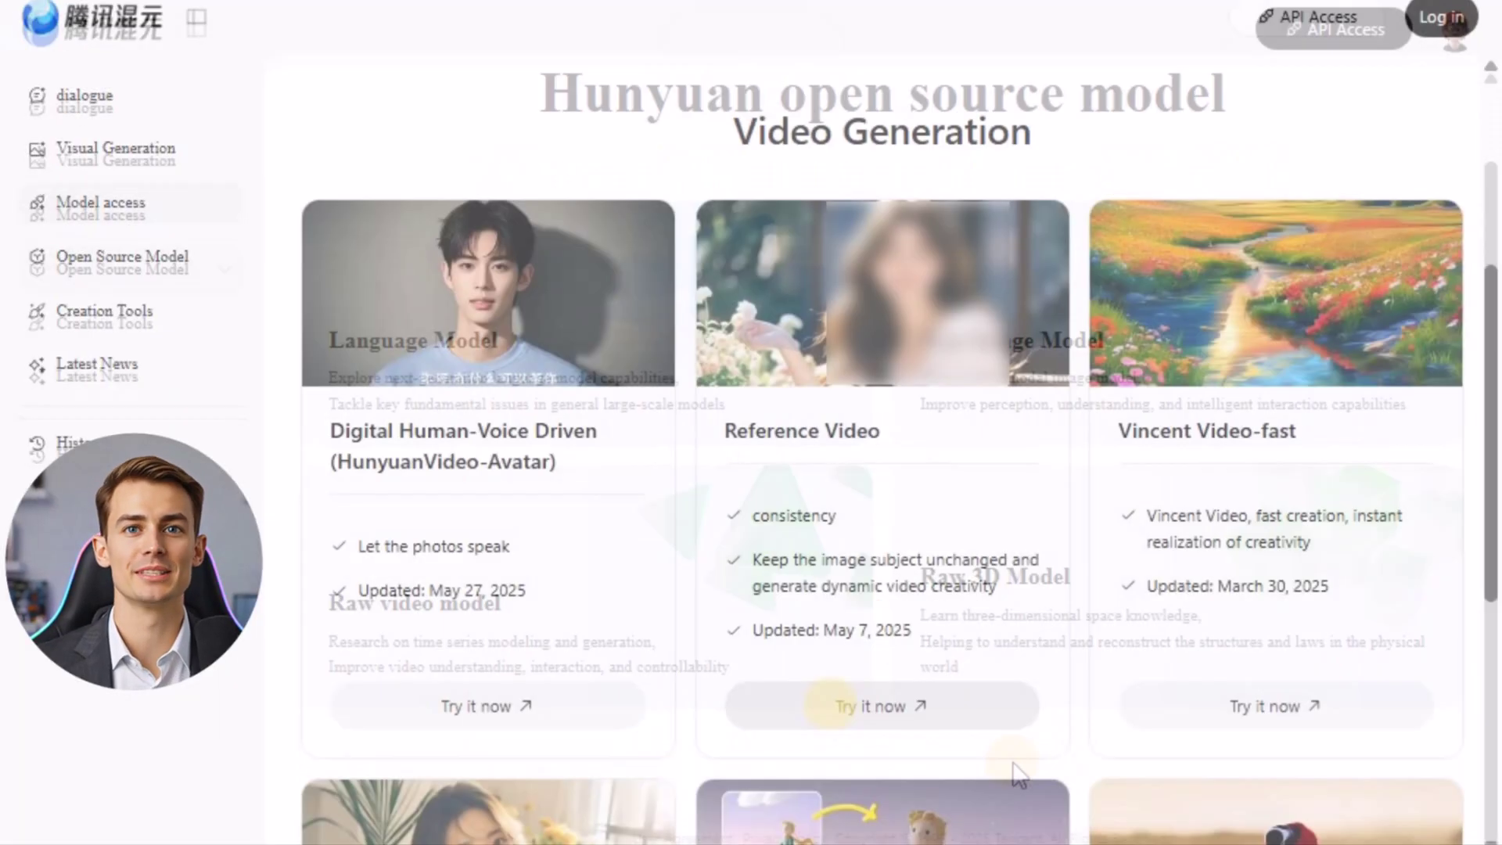
Step: Launch the Reference Video model and upload the underwater picture of the fish school as its input image
{"action": "left_click", "coordinate": [864, 704]}
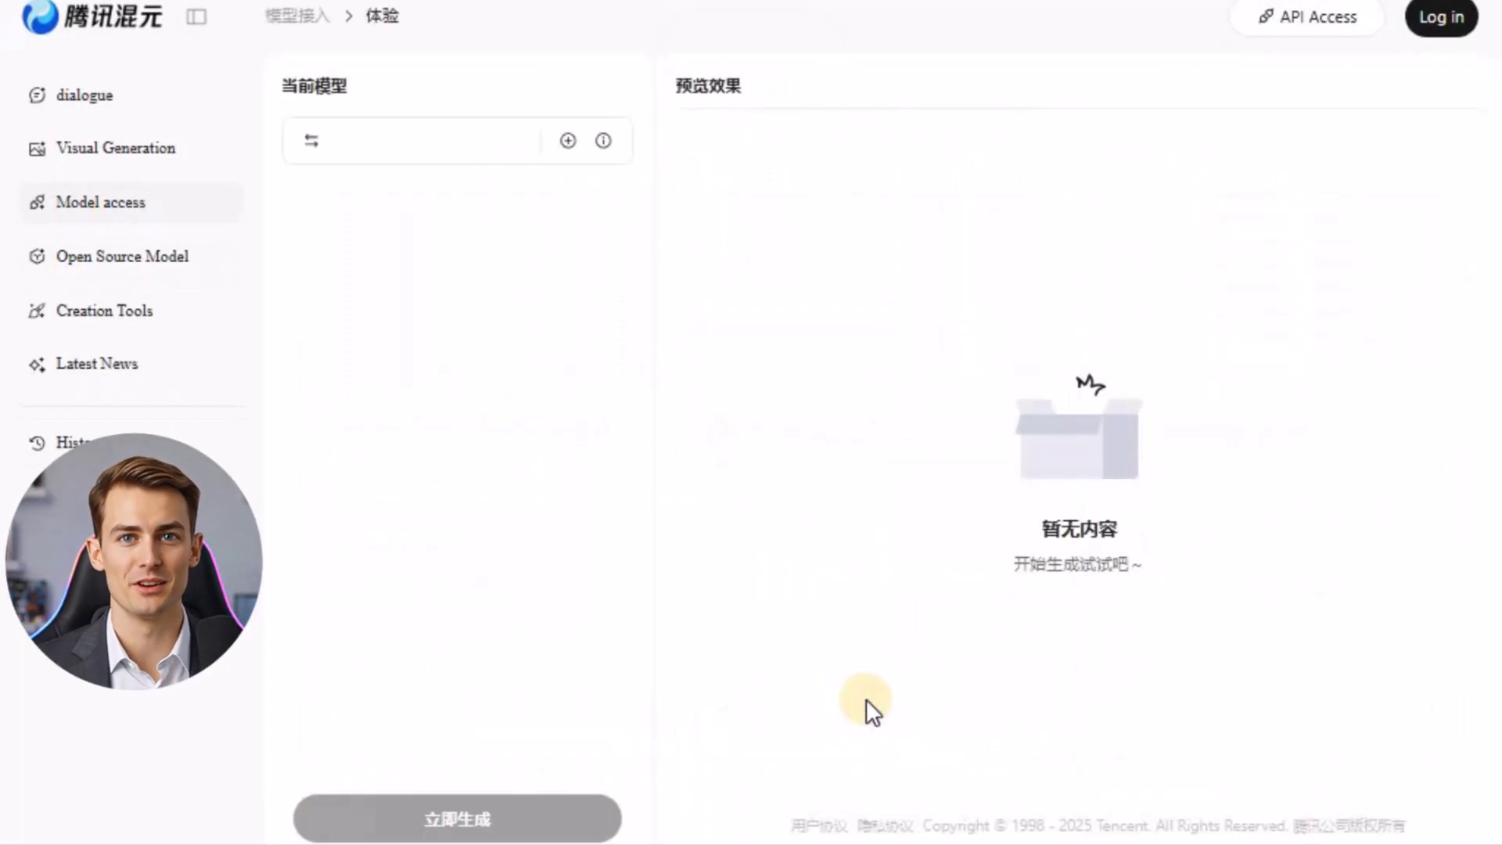
{"action": "scroll", "coordinate": [458, 583], "scroll_direction": "down", "scroll_amount": 2}
{"action": "left_click", "coordinate": [458, 583]}
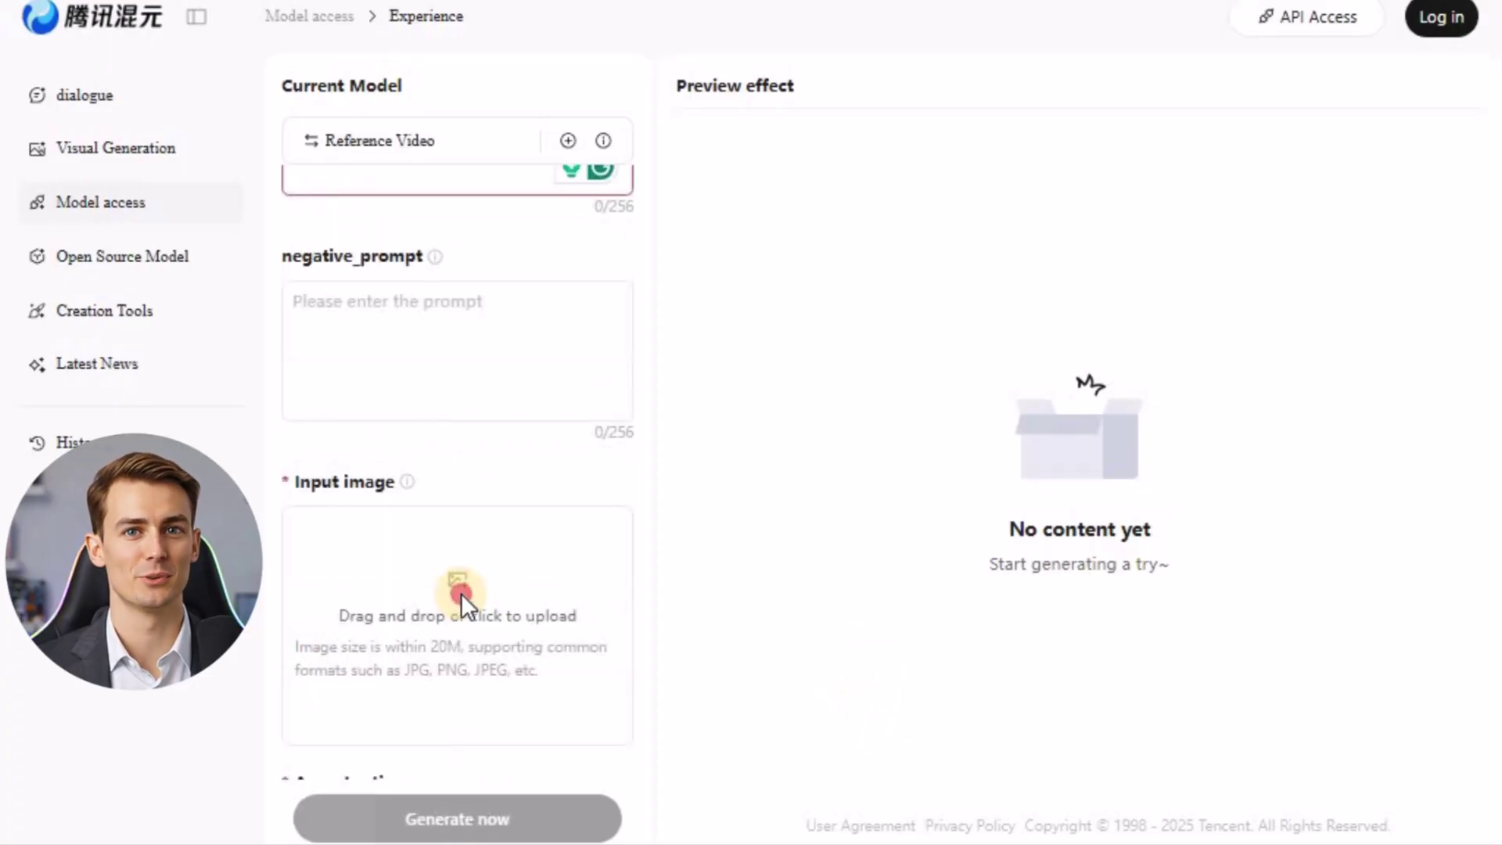
{"action": "double_click", "coordinate": [367, 135]}
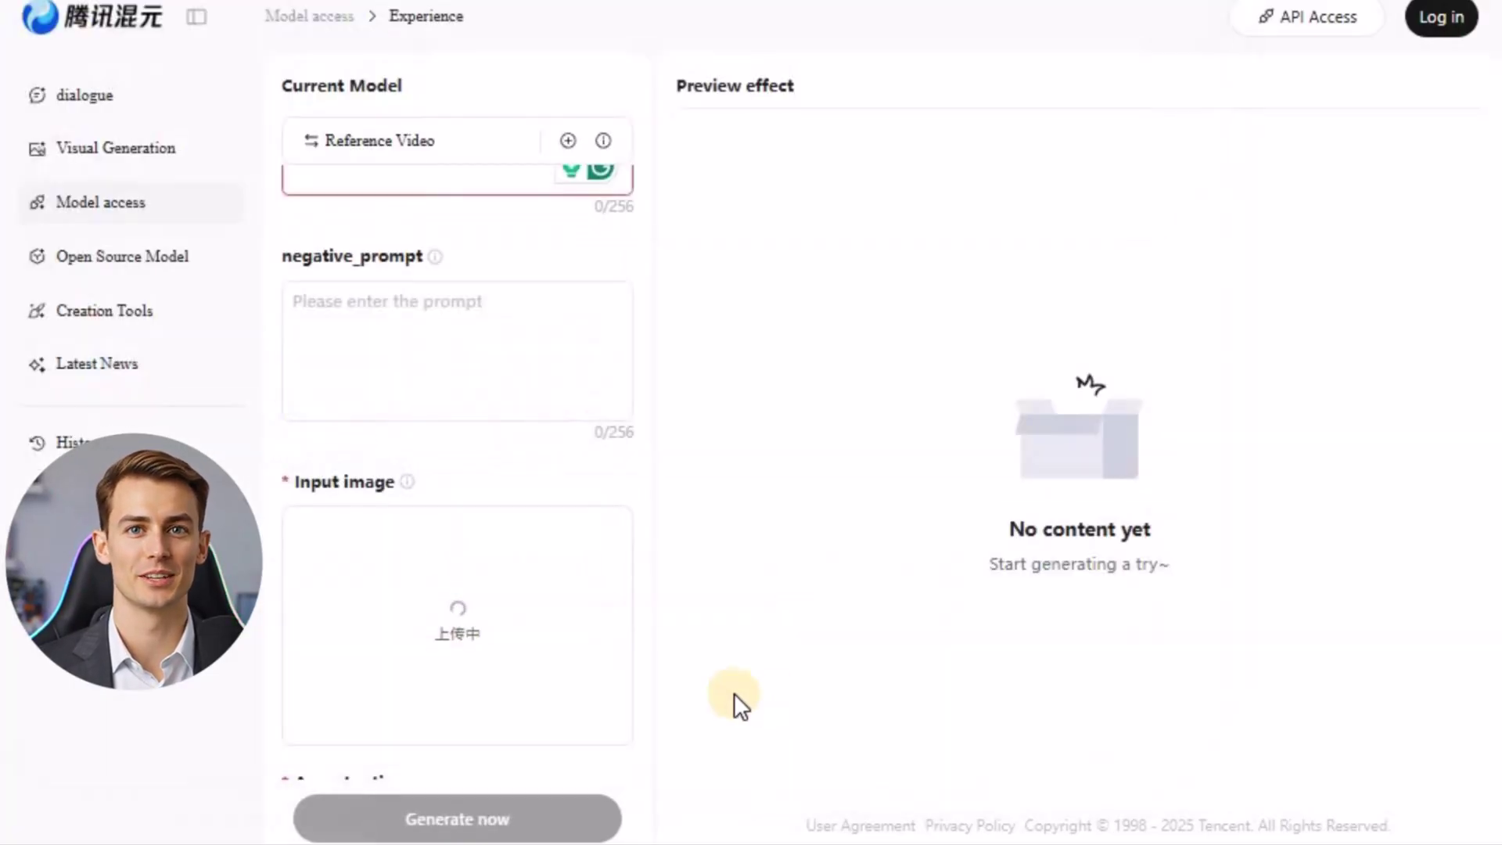
Step: Paste the prompt about a school of colorful fishes swimming gracefully in a clear river, with sunlight filtering through the water
{"action": "scroll", "coordinate": [644, 587], "scroll_direction": "up", "scroll_amount": 2}
{"action": "left_click", "coordinate": [467, 338]}
{"action": "key", "text": "ctrl+v"}
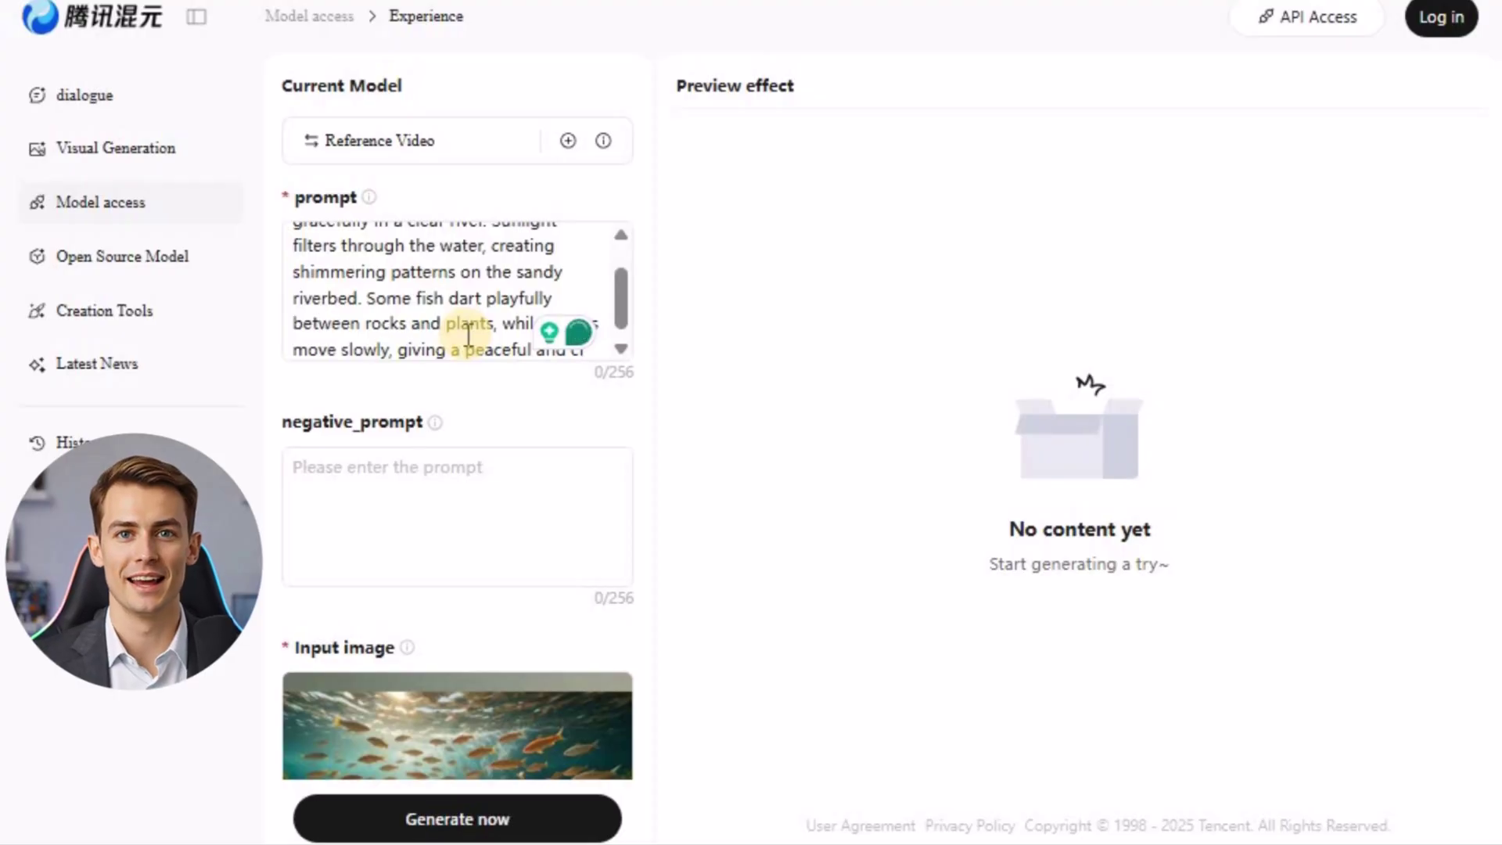
Step: Choose the 16:9 aspect ratio, generate the video without sound effects or prompt enhancement, and open the result
{"action": "scroll", "coordinate": [514, 536], "scroll_direction": "down", "scroll_amount": 5}
{"action": "left_click", "coordinate": [479, 537]}
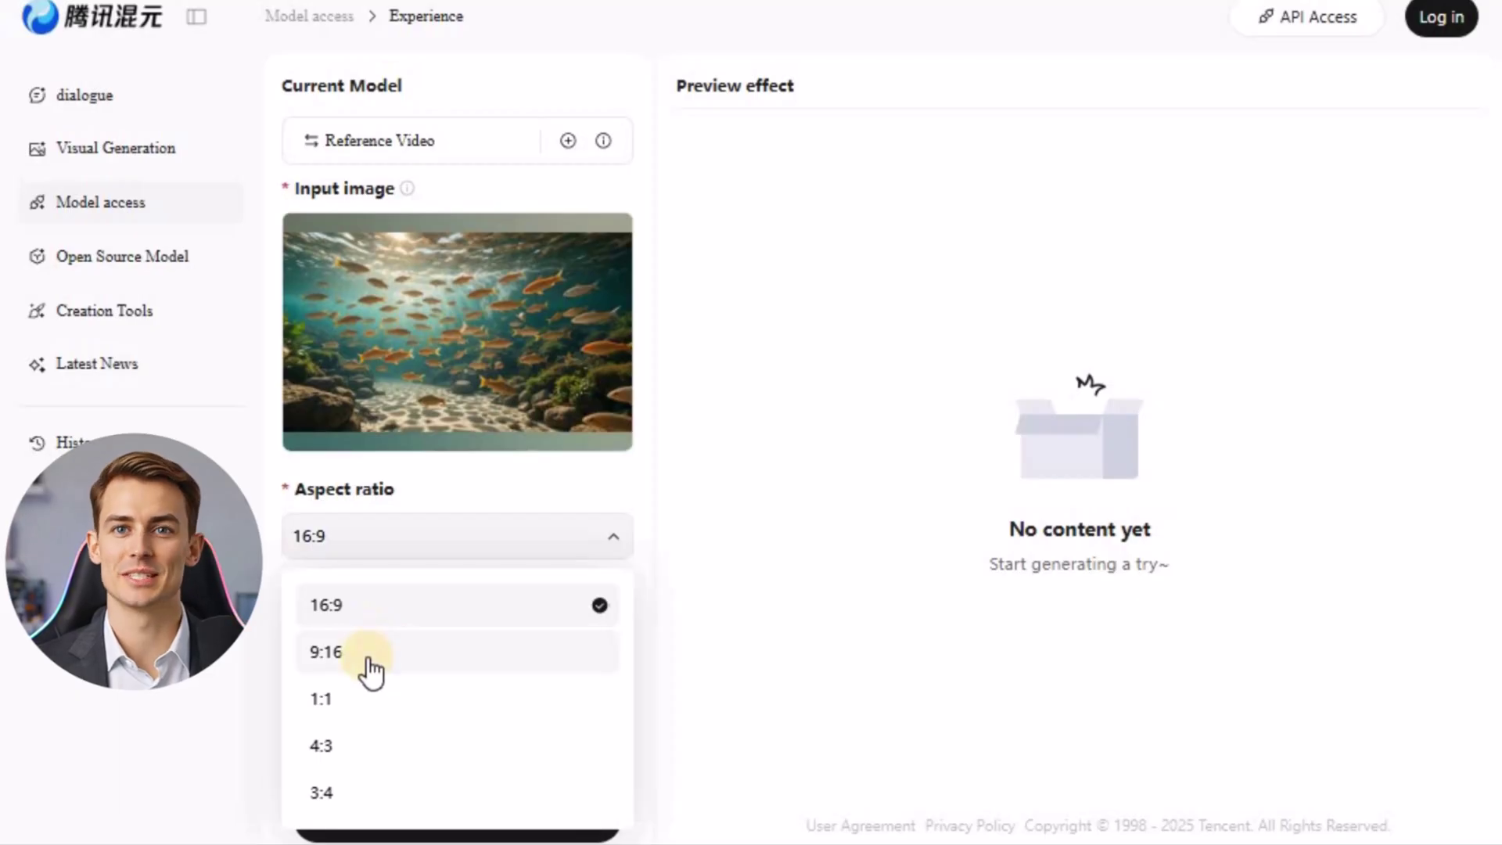
{"action": "left_click", "coordinate": [439, 604]}
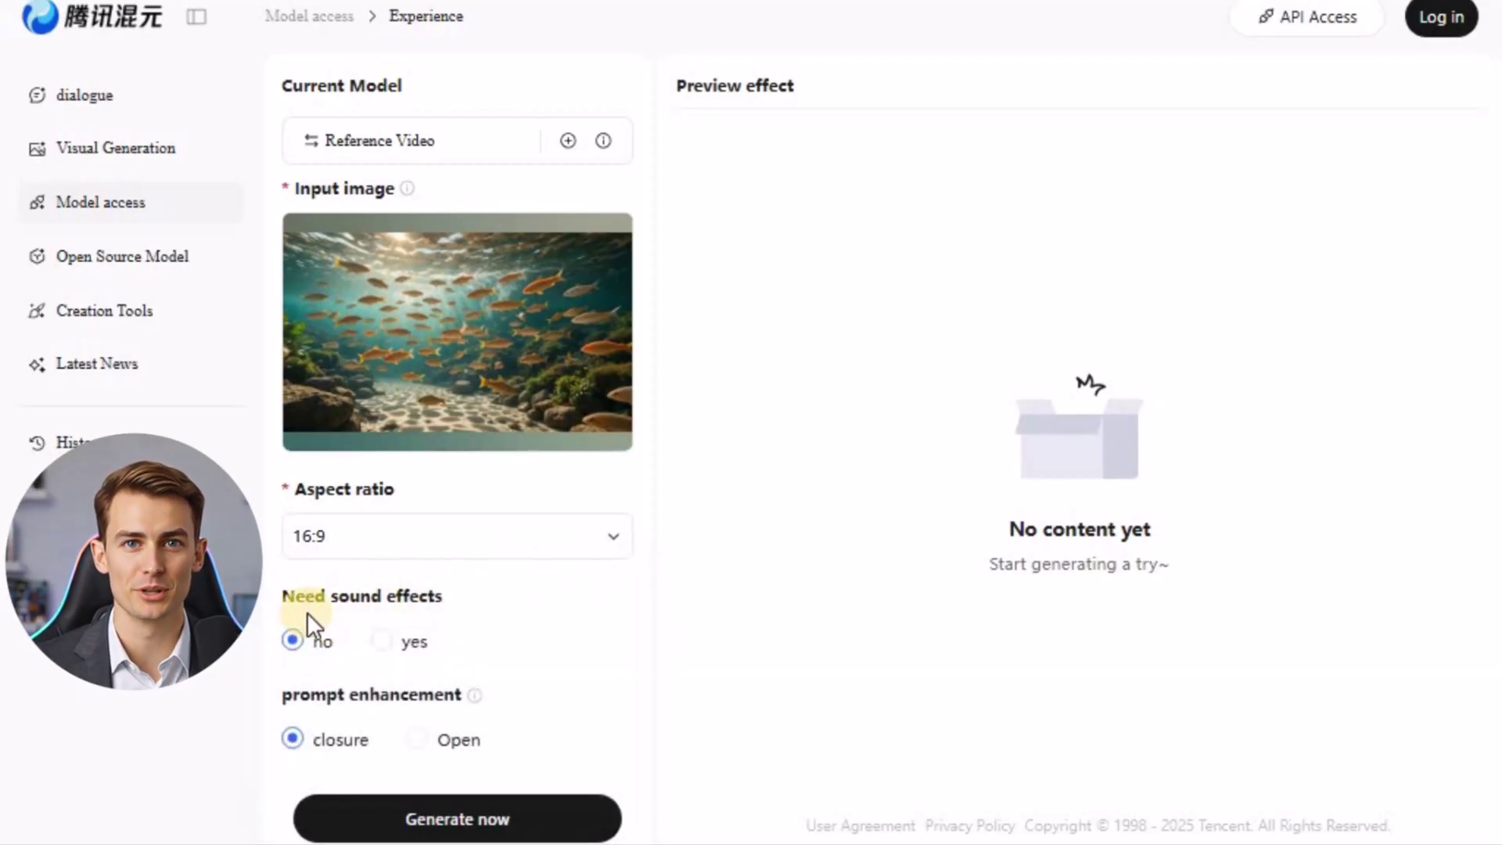
{"action": "left_click", "coordinate": [383, 643]}
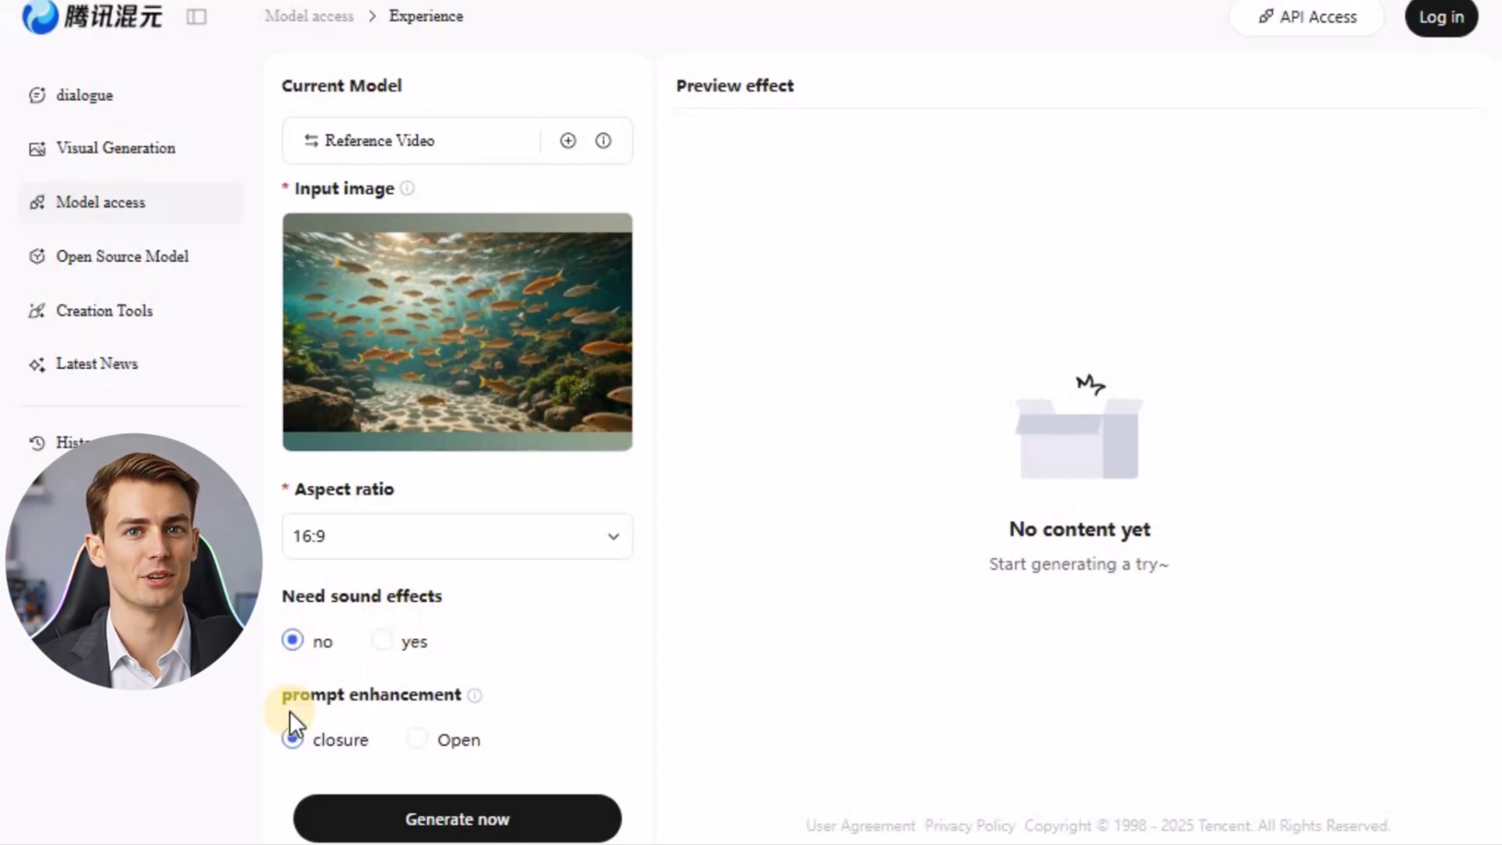
{"action": "left_click", "coordinate": [473, 821]}
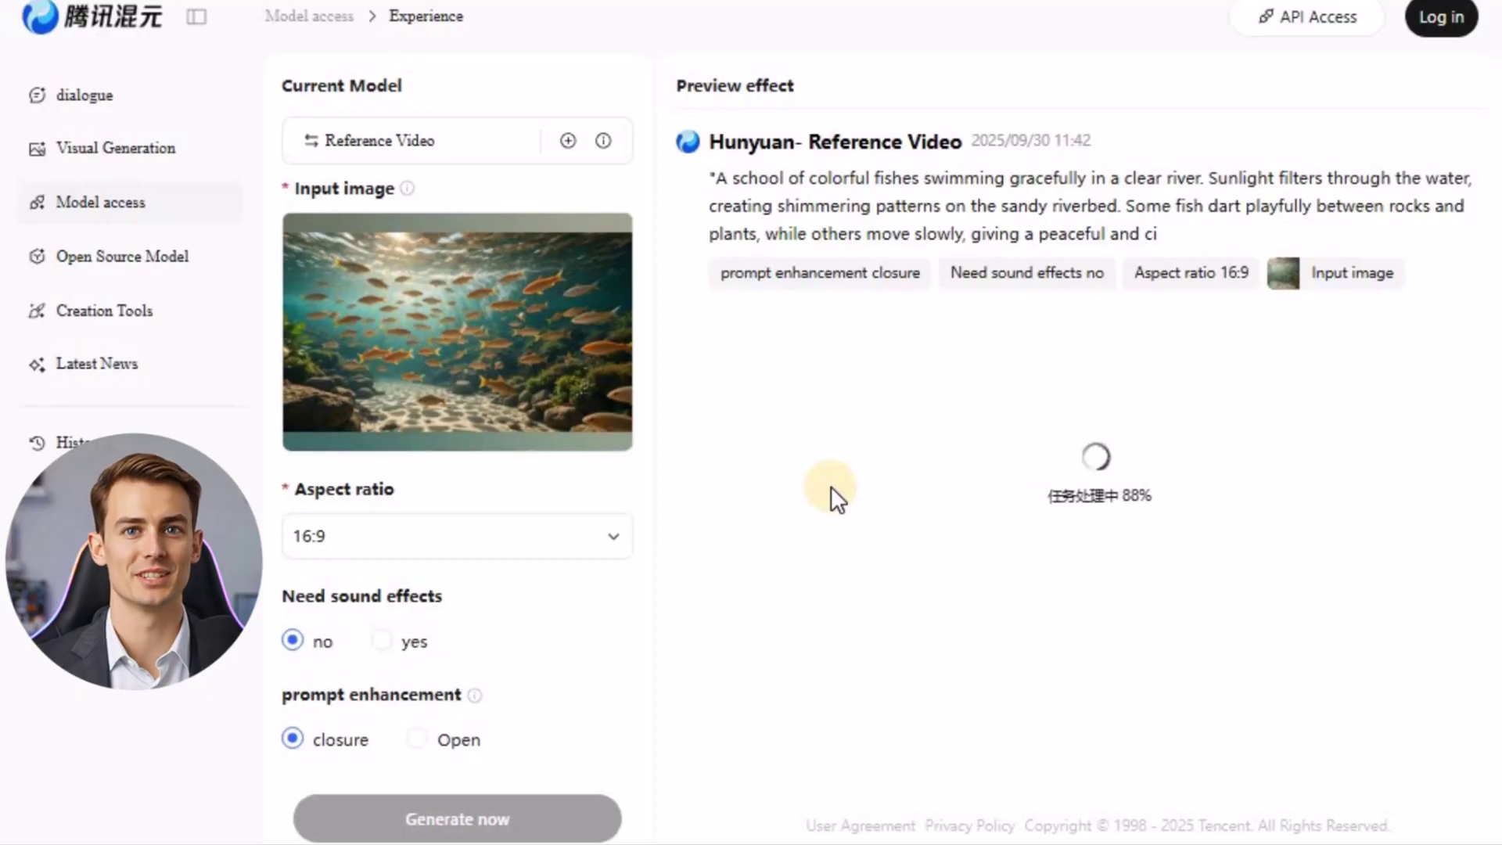
{"action": "left_click", "coordinate": [743, 607]}
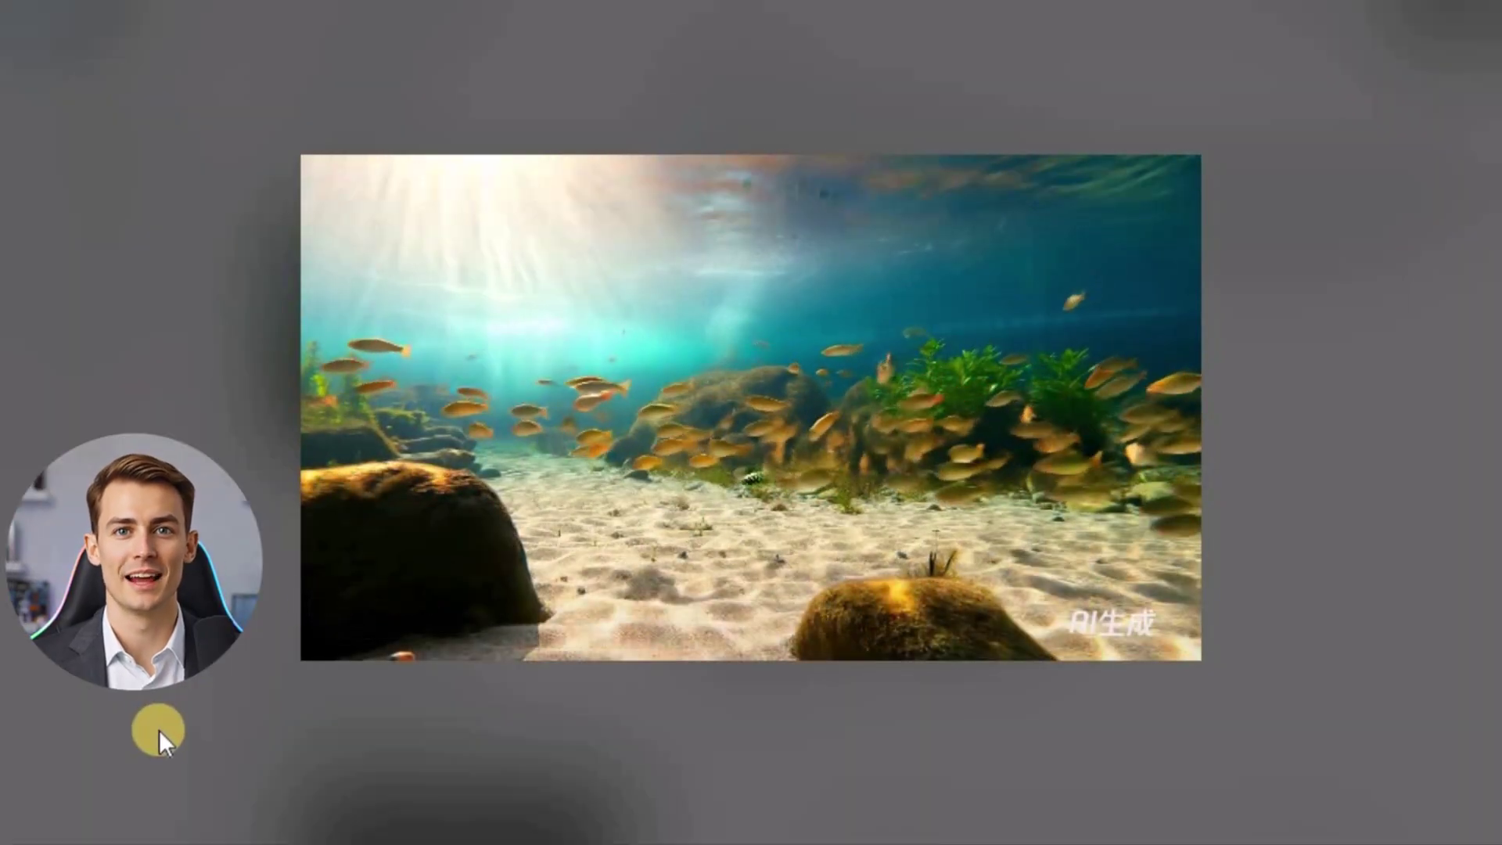